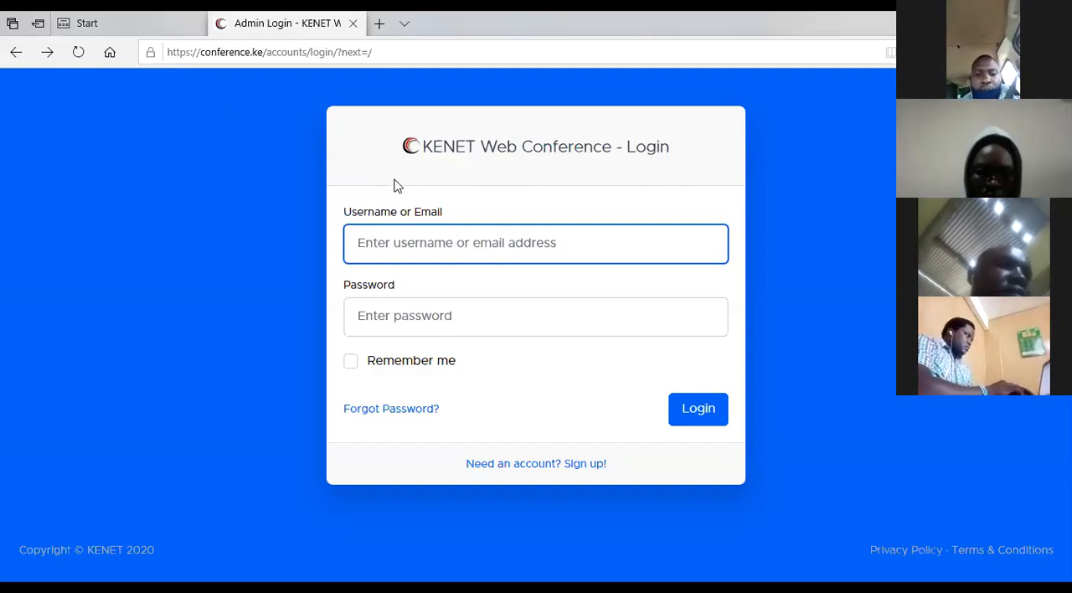
Step: Return to the search results for "kenet web conference" and open the Signup For an Account page on conference.ke
click(17, 55)
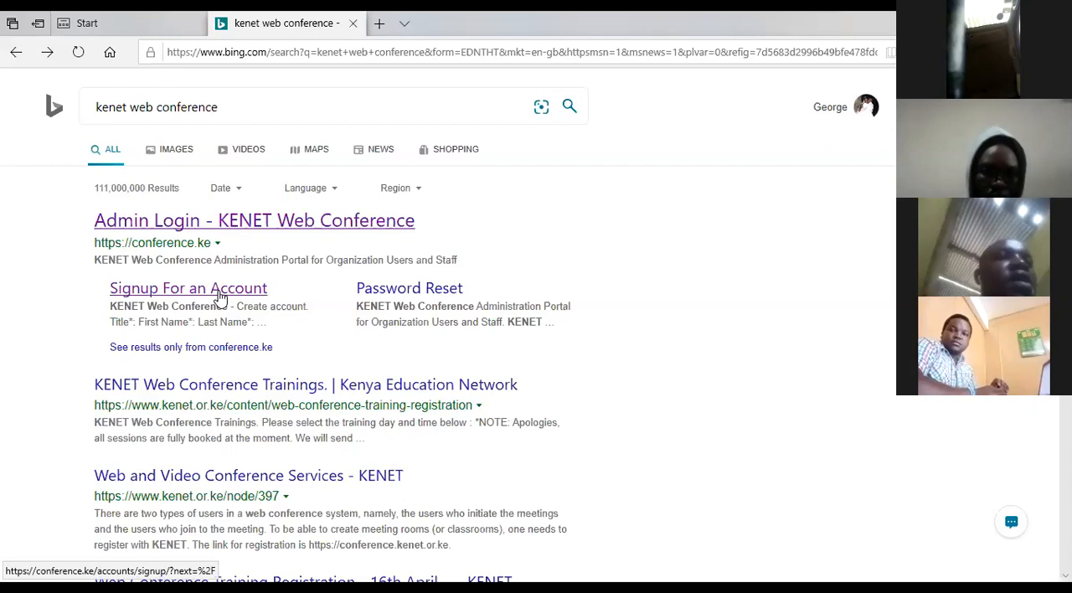
click(221, 293)
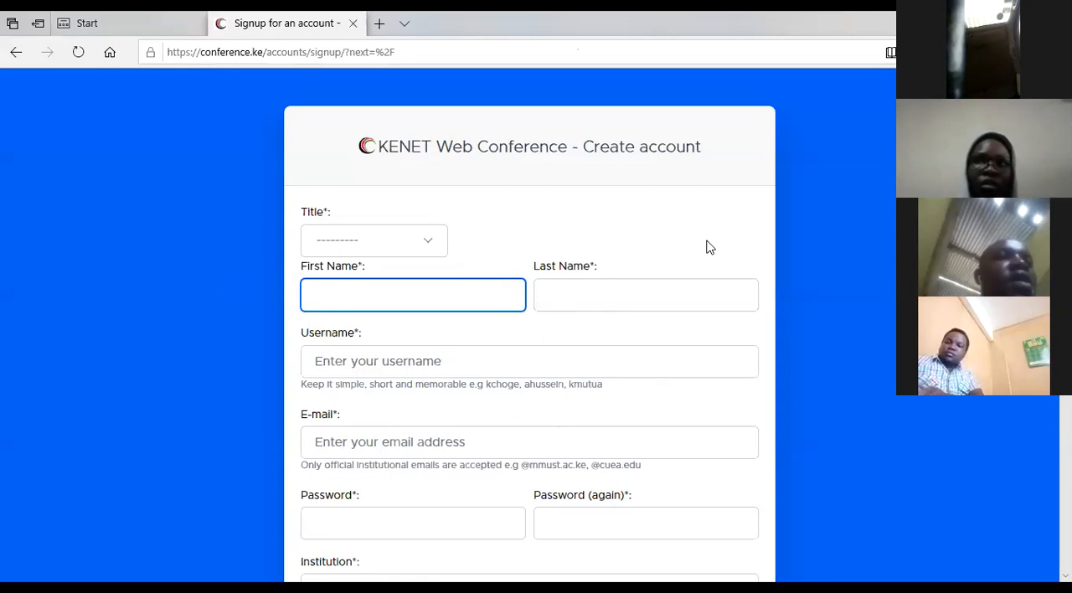
Step: Examine the account creation form's fields, including the choices offered for Title, Institution and Designation
scroll(706, 248, down, 1)
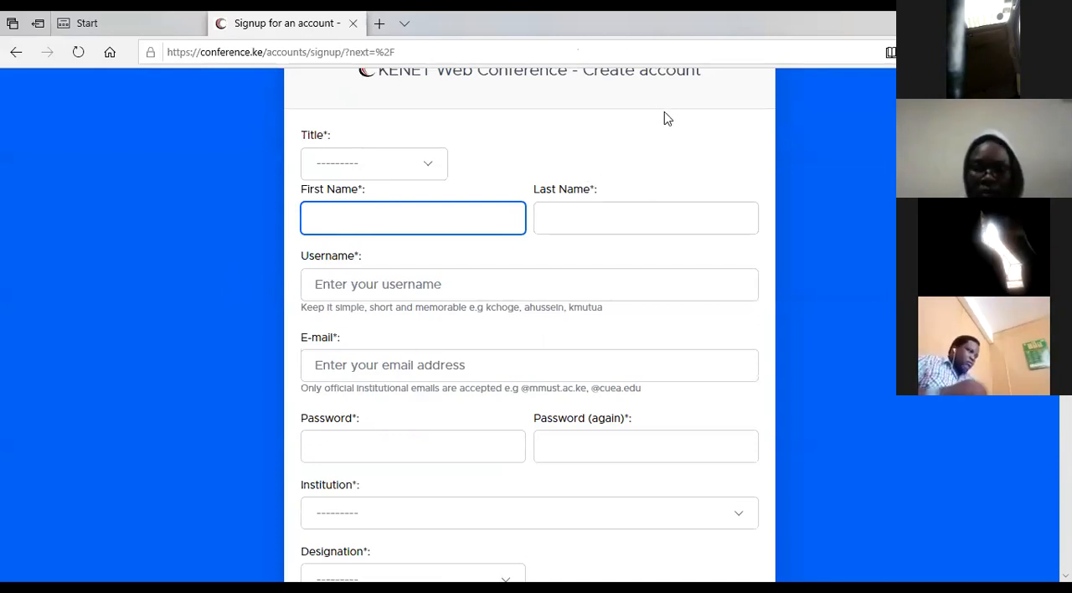
click(436, 170)
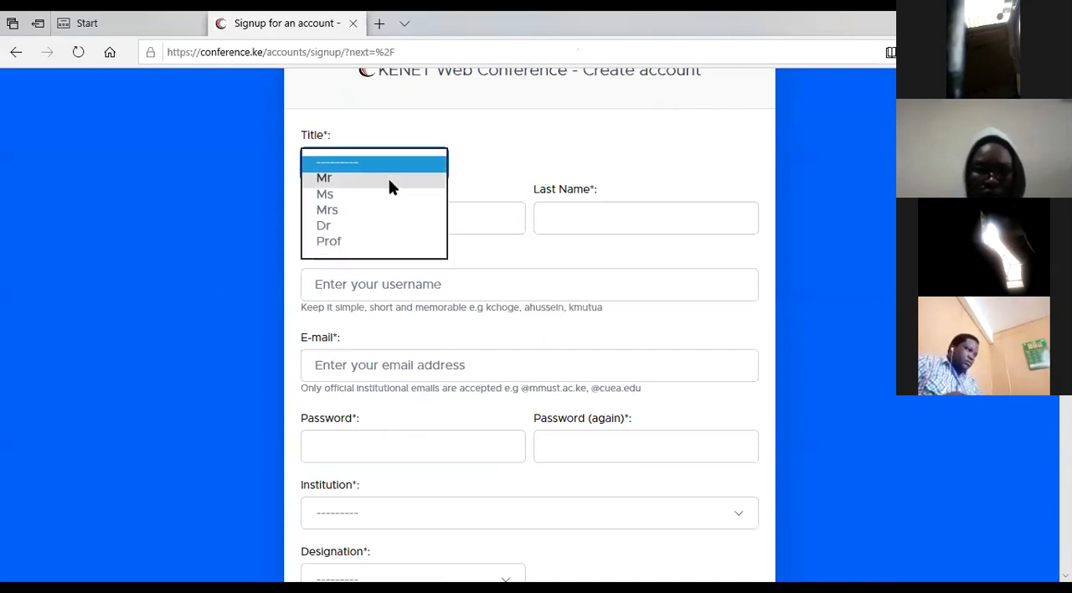
click(506, 167)
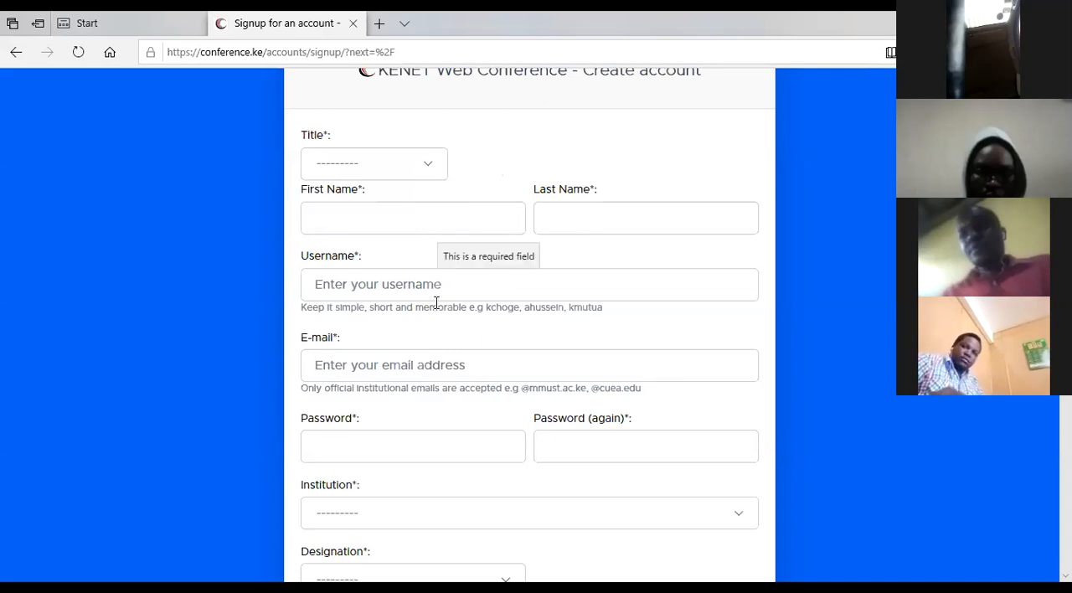
scroll(423, 317, down, 1)
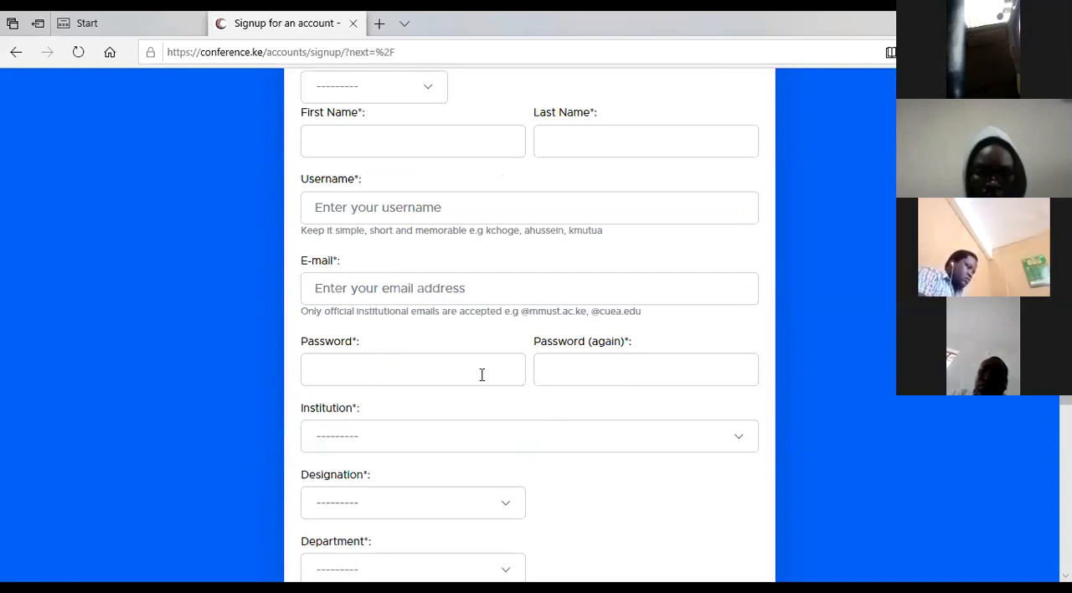
scroll(496, 392, down, 1)
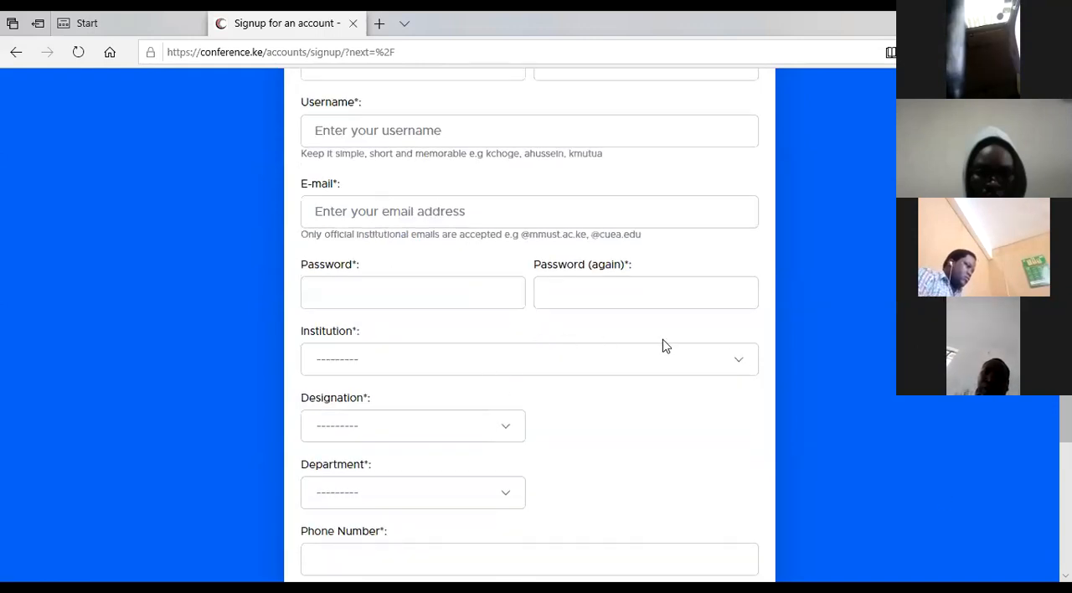
click(743, 365)
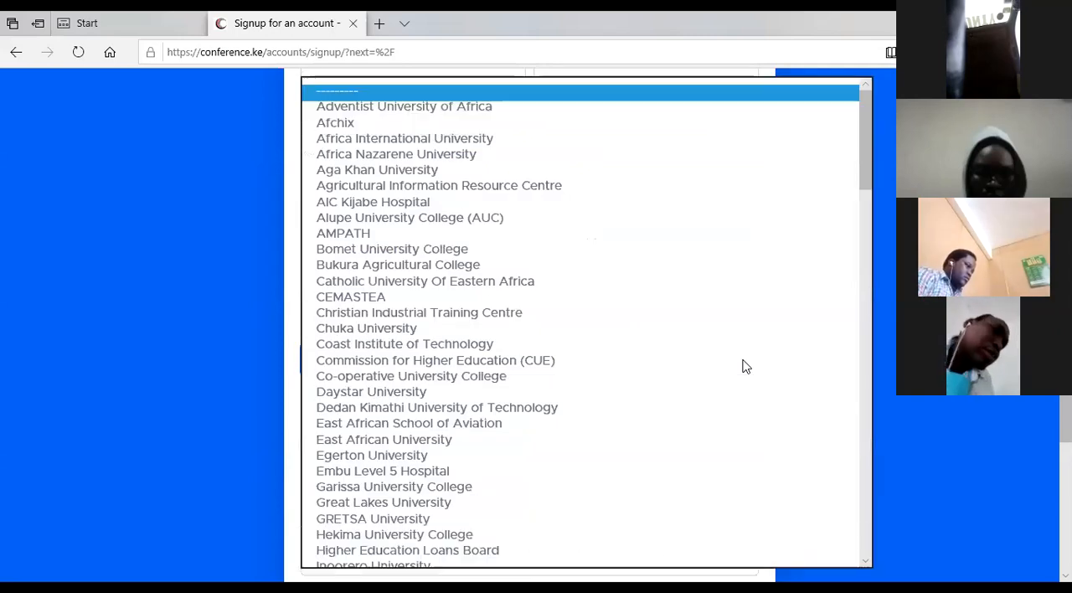
scroll(735, 361, down, 3)
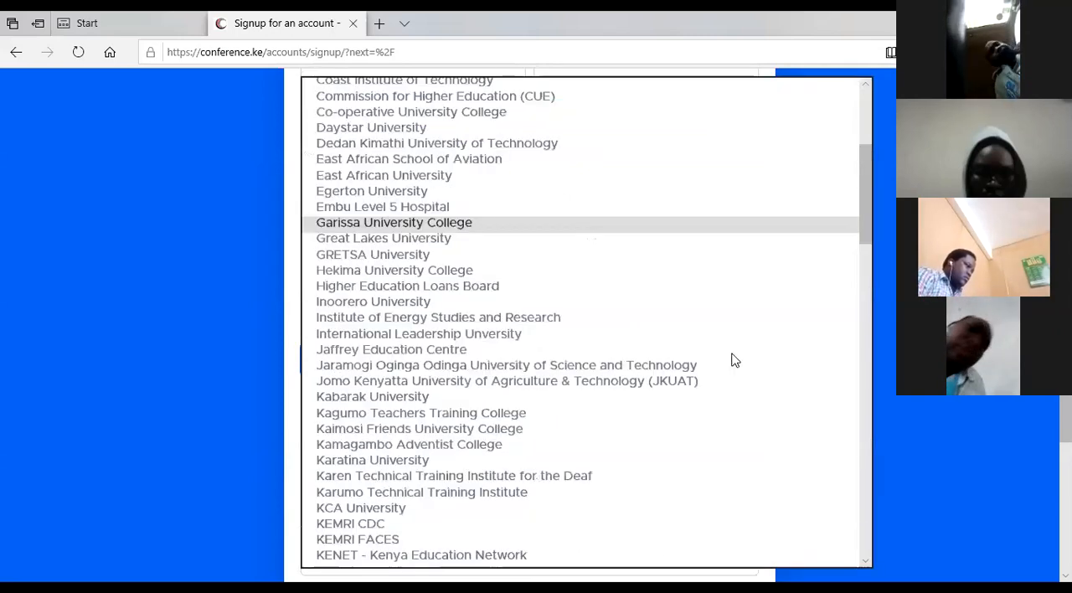
scroll(733, 351, down, 2)
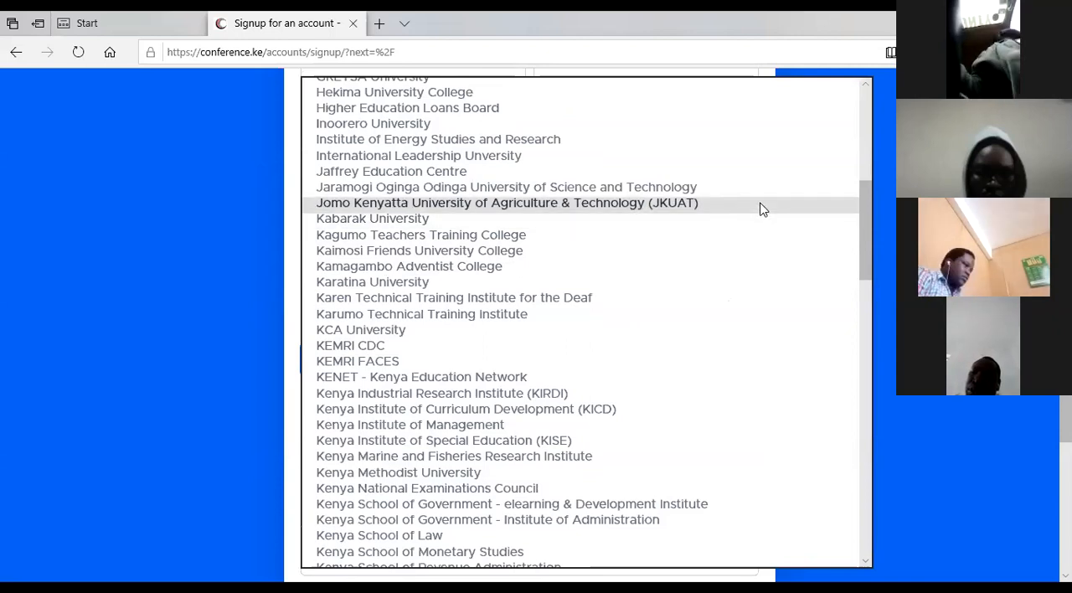
key(Escape)
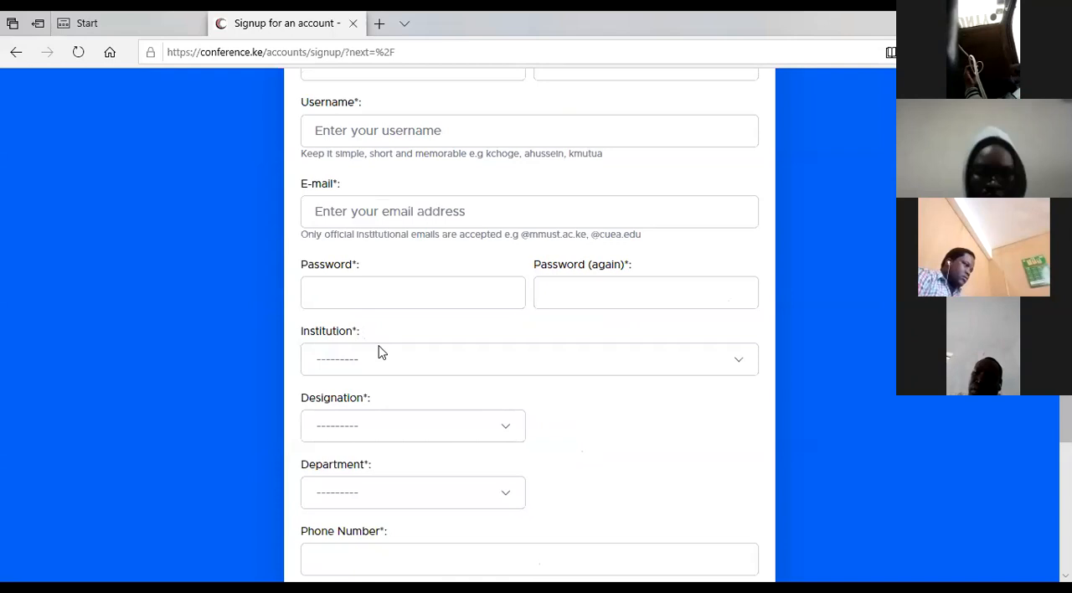
scroll(383, 363, down, 1)
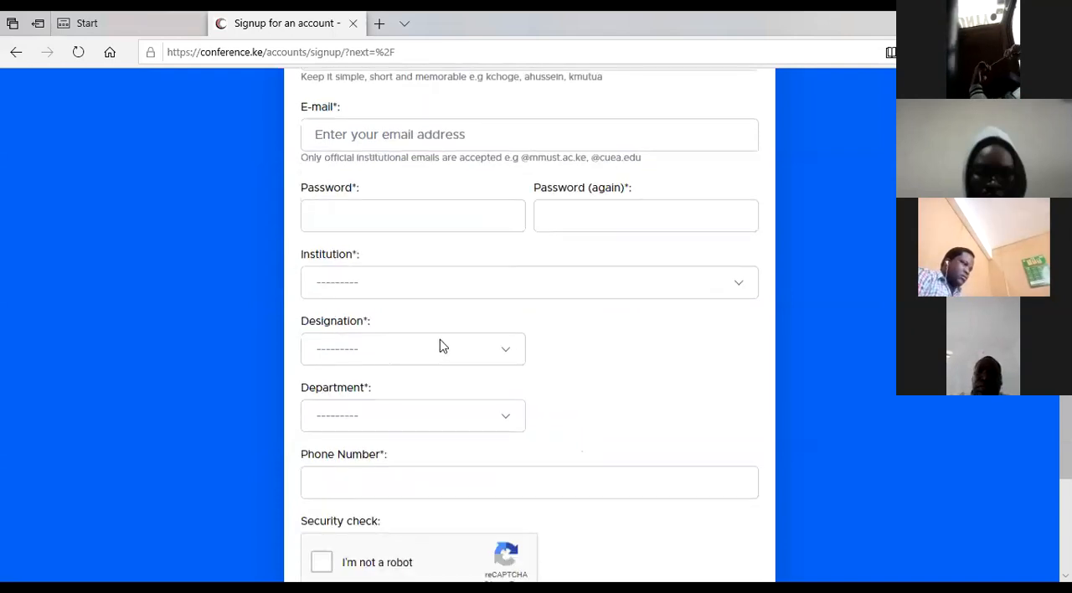
click(506, 353)
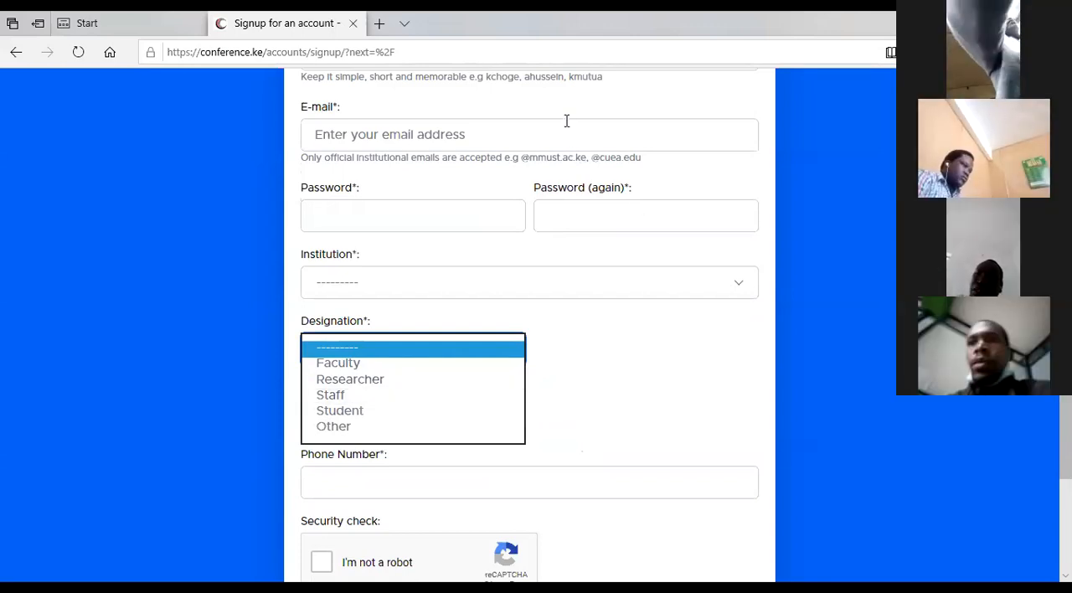
Step: Close the Designation choices and enter the account holder's institutional e-mail address in the form
click(507, 139)
click(505, 137)
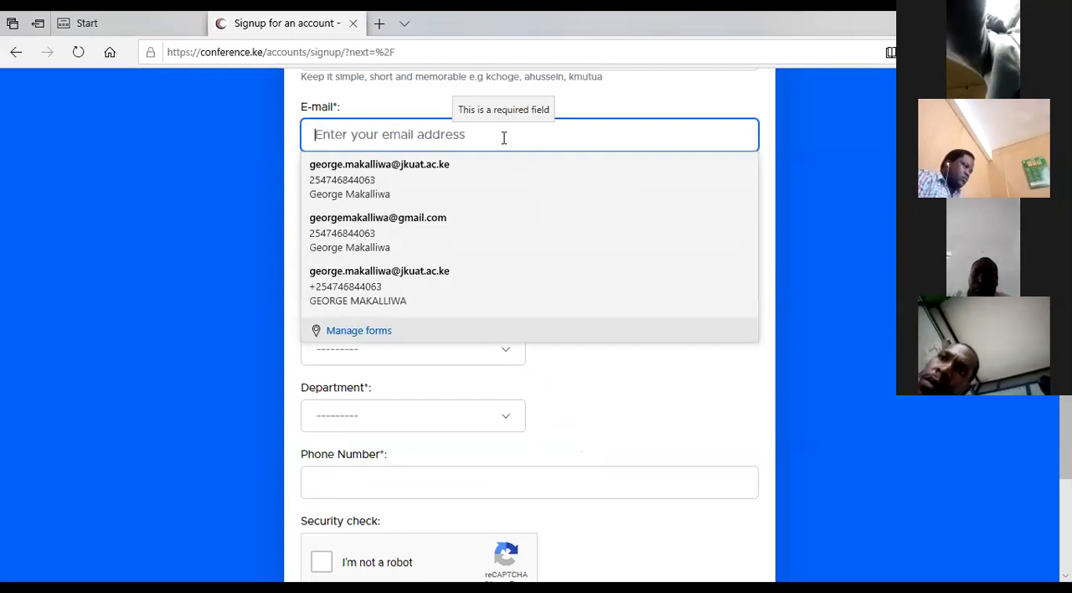
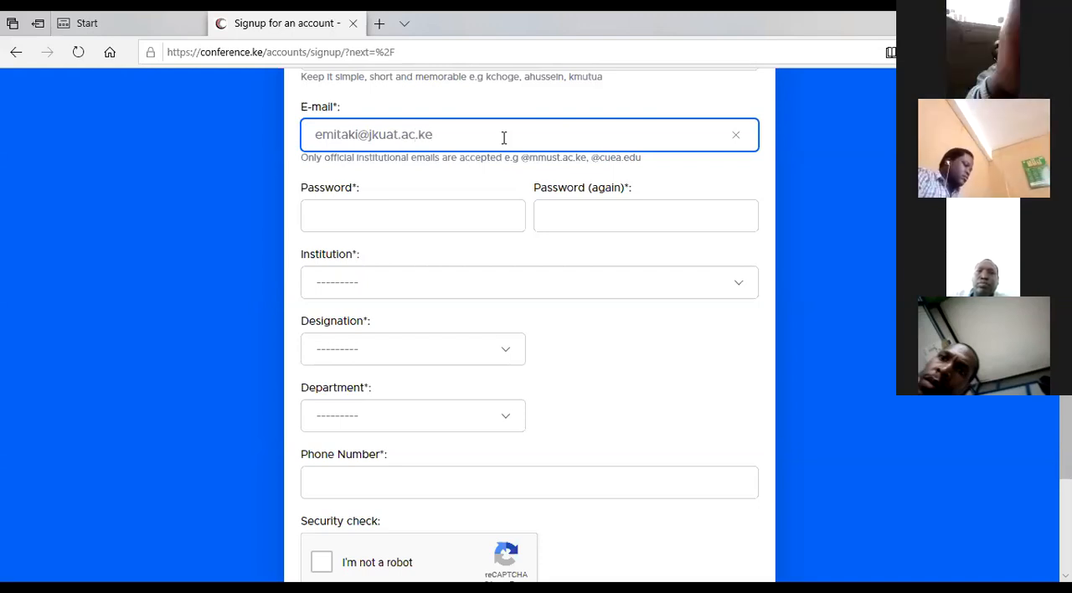
Step: Enter the account holder's first and last names and set the title to Mrs
scroll(494, 143, up, 2)
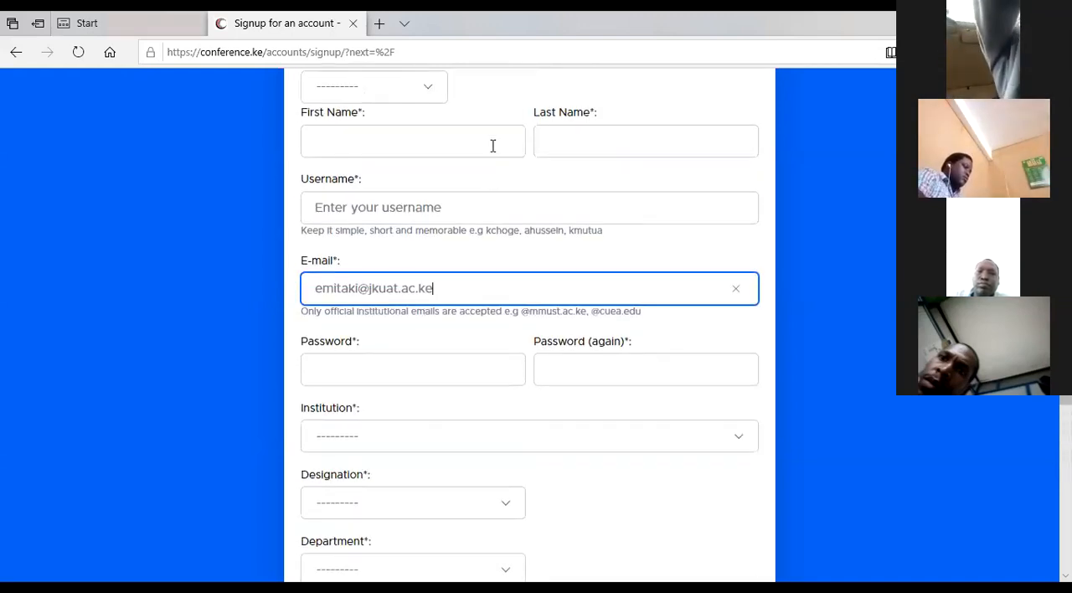
scroll(476, 270, up, 1)
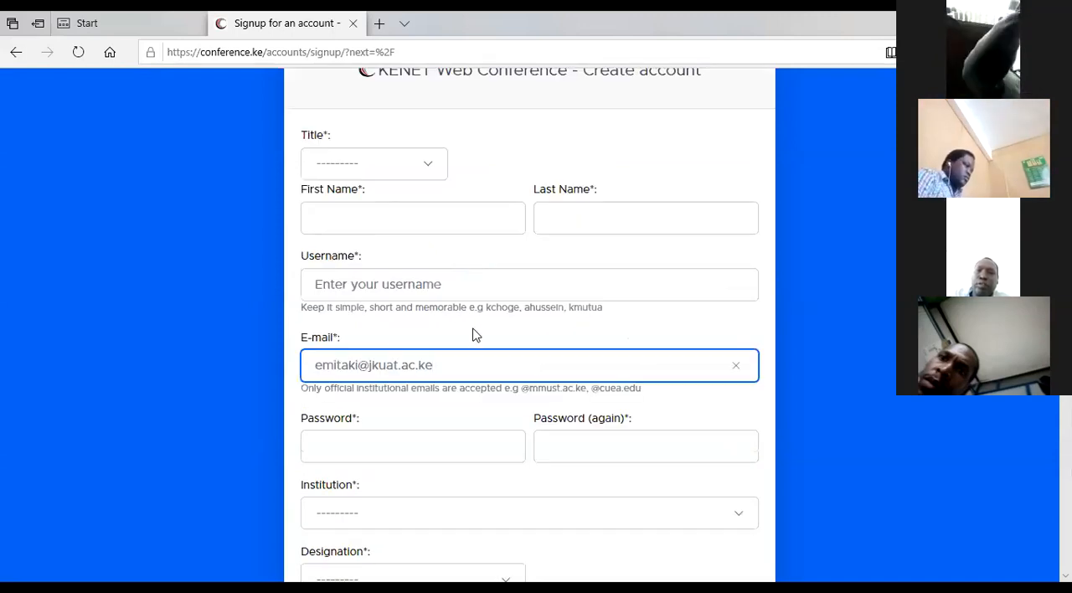
click(392, 216)
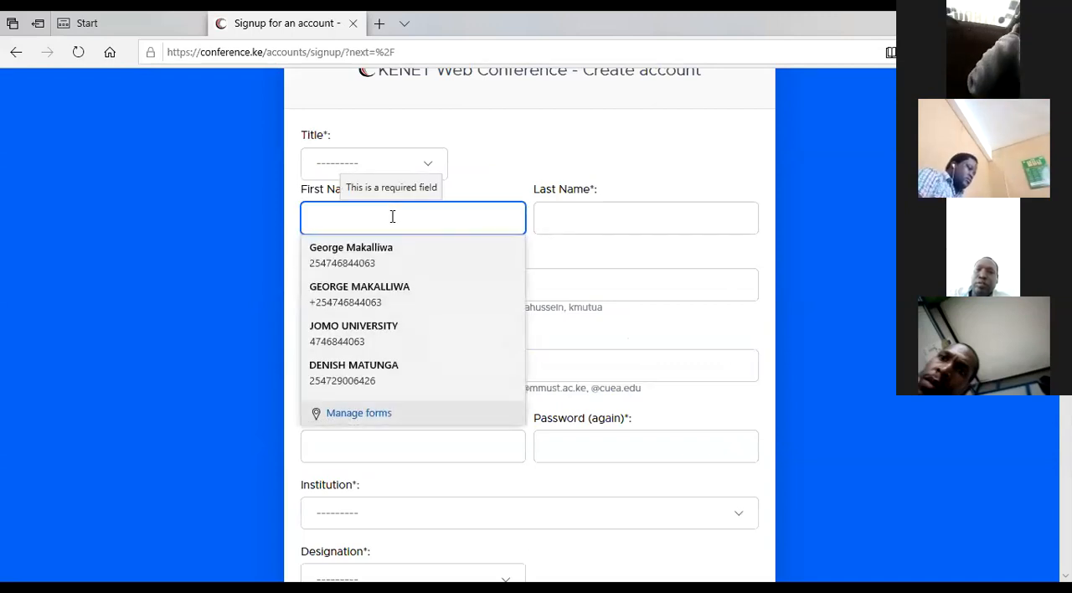
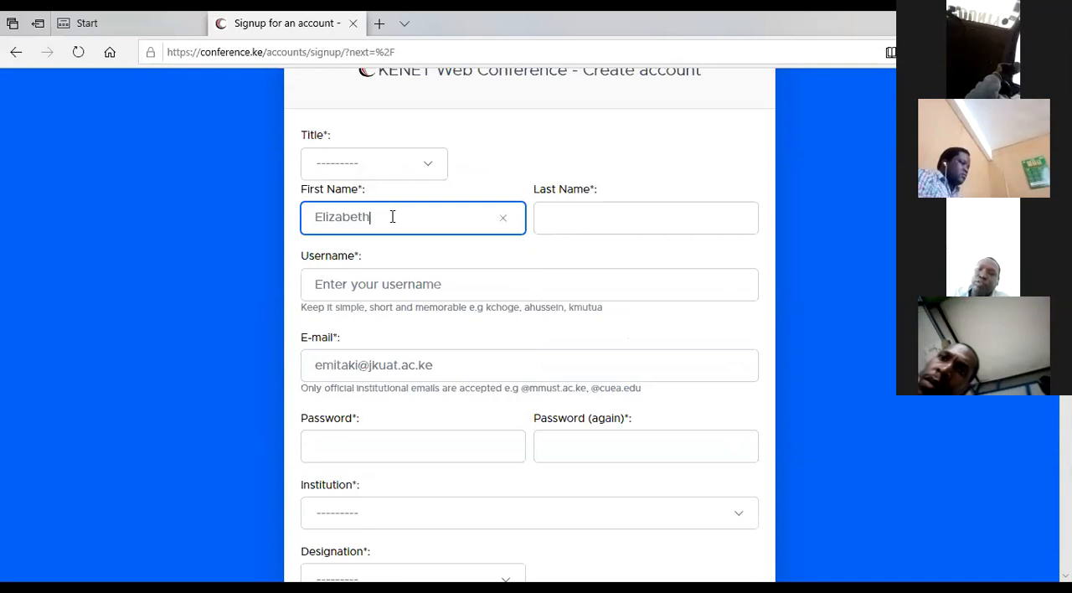
click(598, 219)
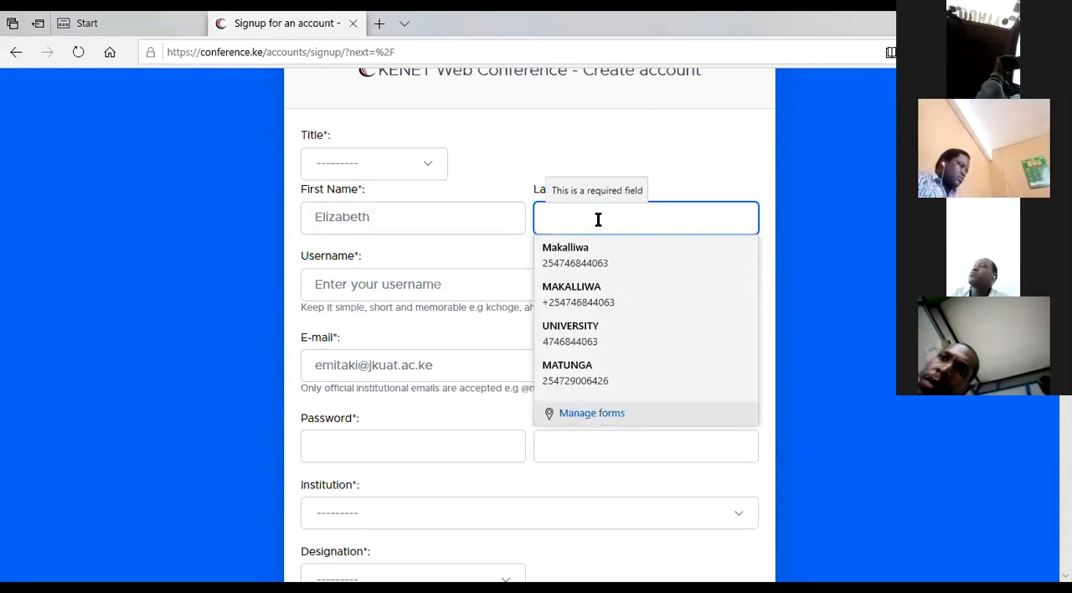
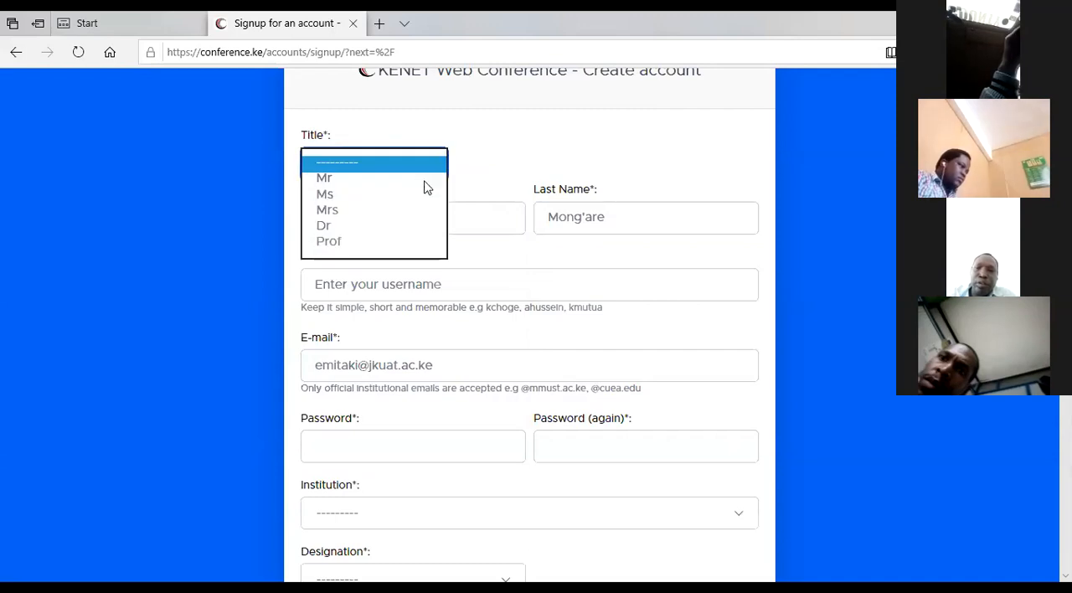
click(424, 214)
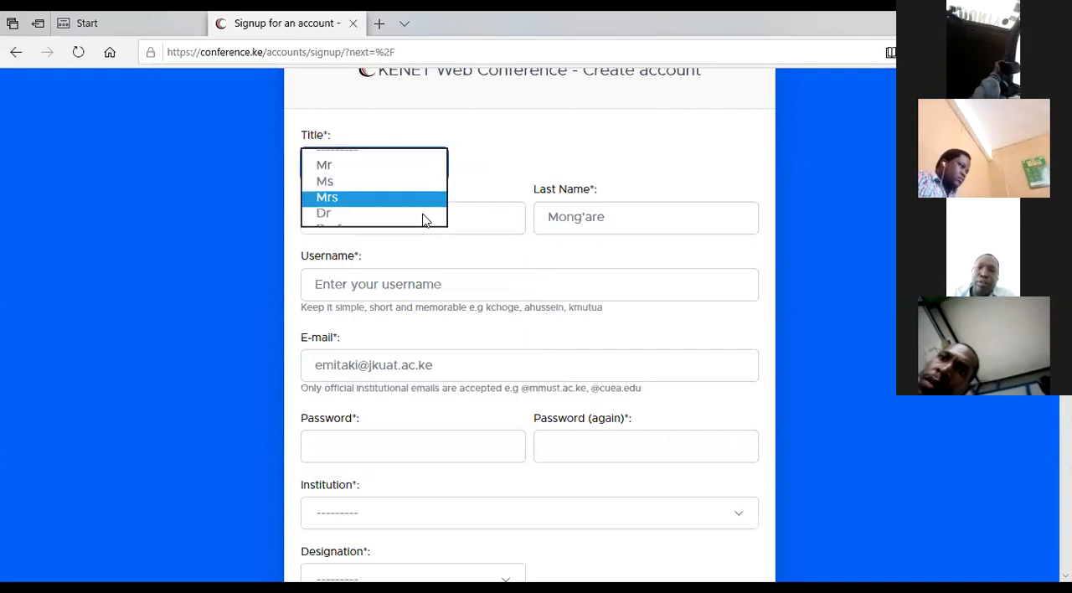
Step: Enter a short username for the new account, made from the account holder's name
click(415, 283)
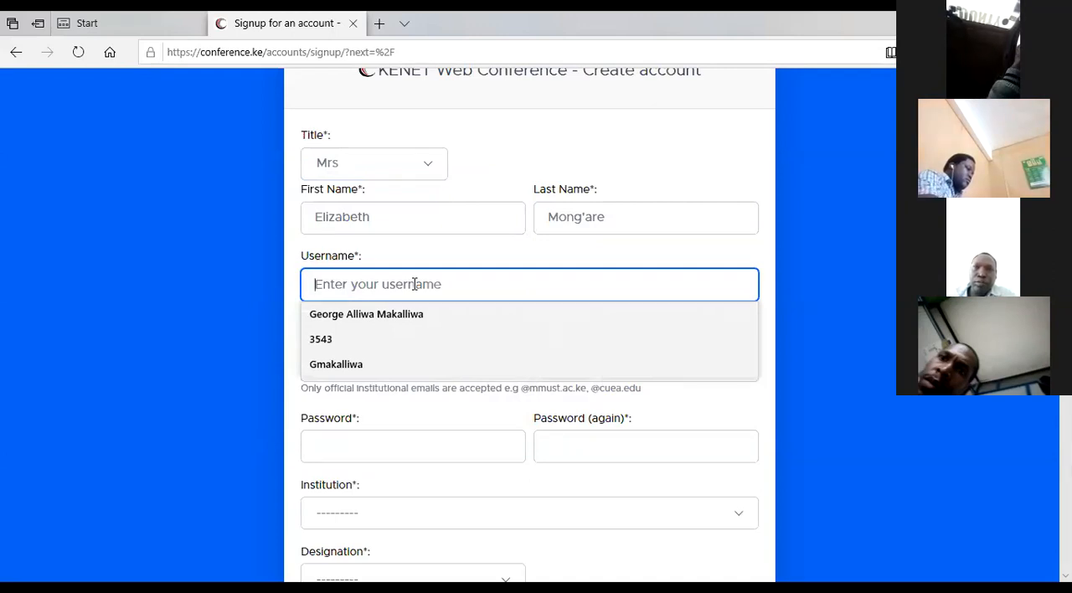
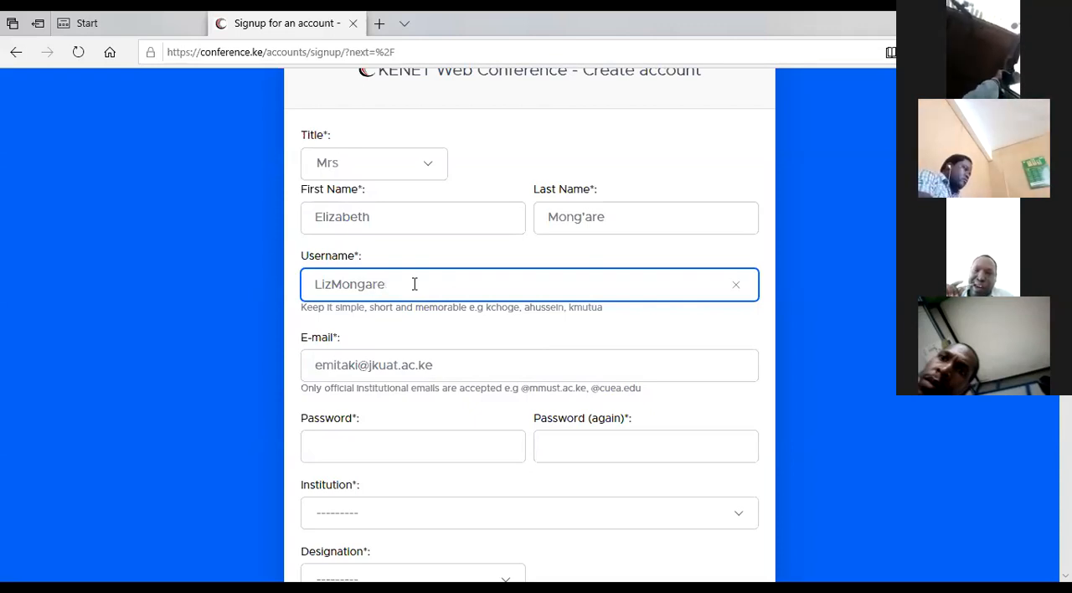
Step: Enter a password for the new account in the sign-up form's first password field
scroll(404, 287, down, 1)
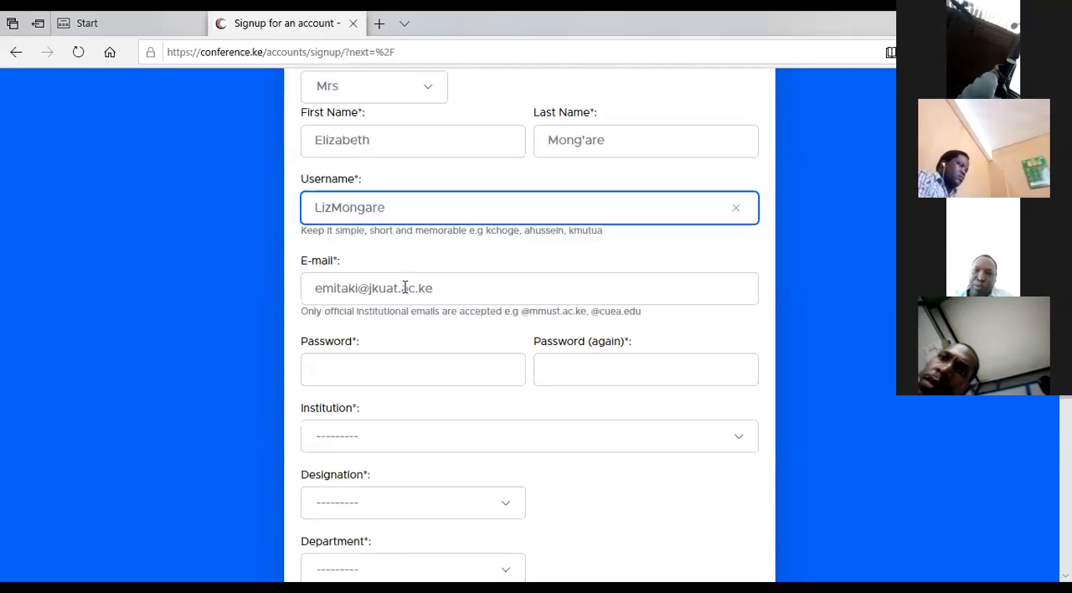
scroll(405, 288, down, 1)
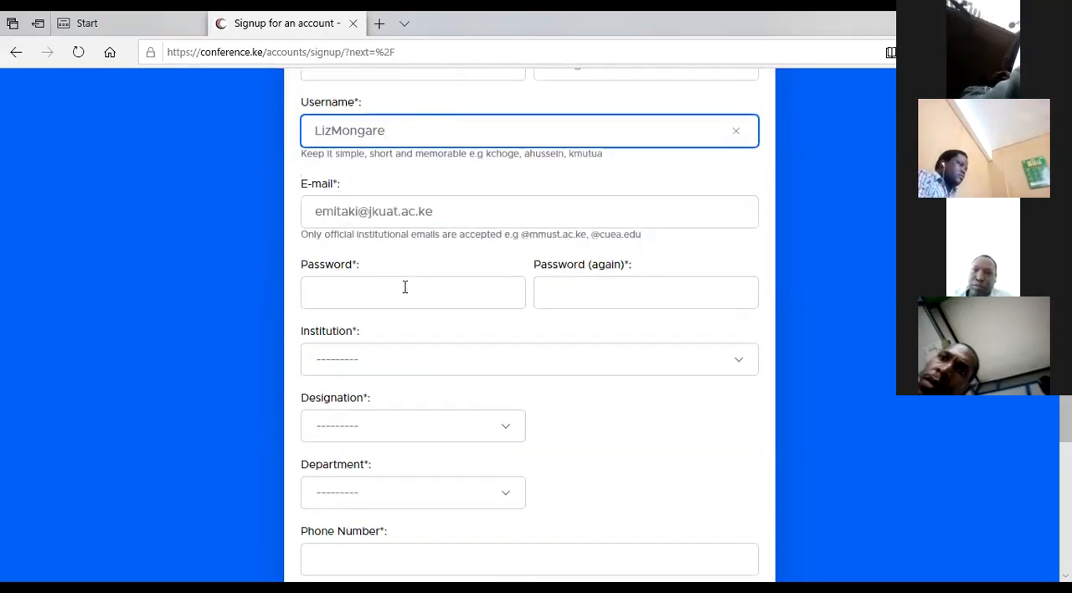
click(403, 290)
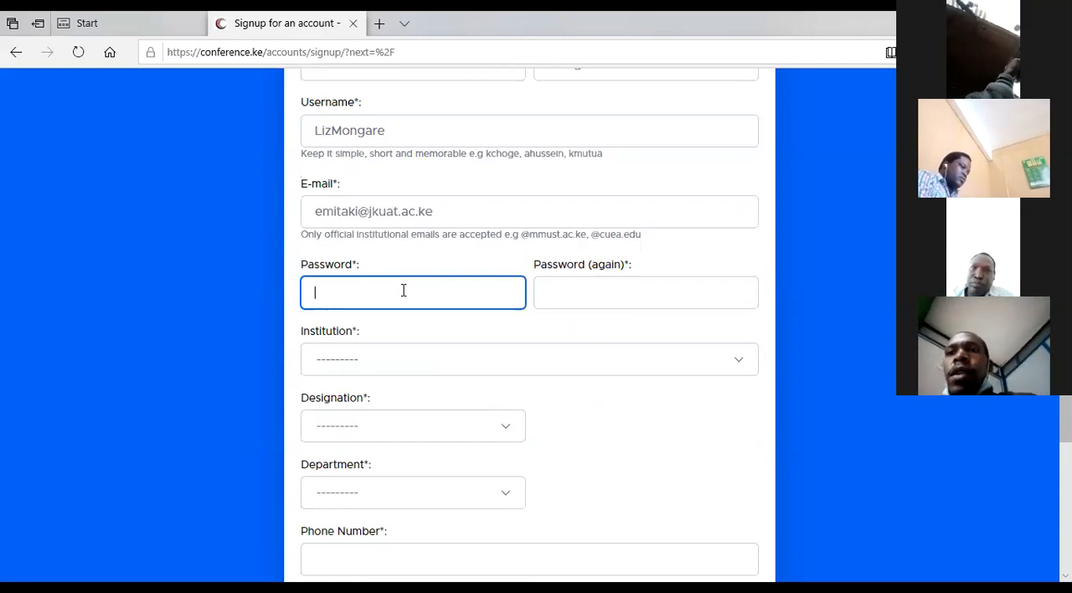
scroll(402, 291, up, 1)
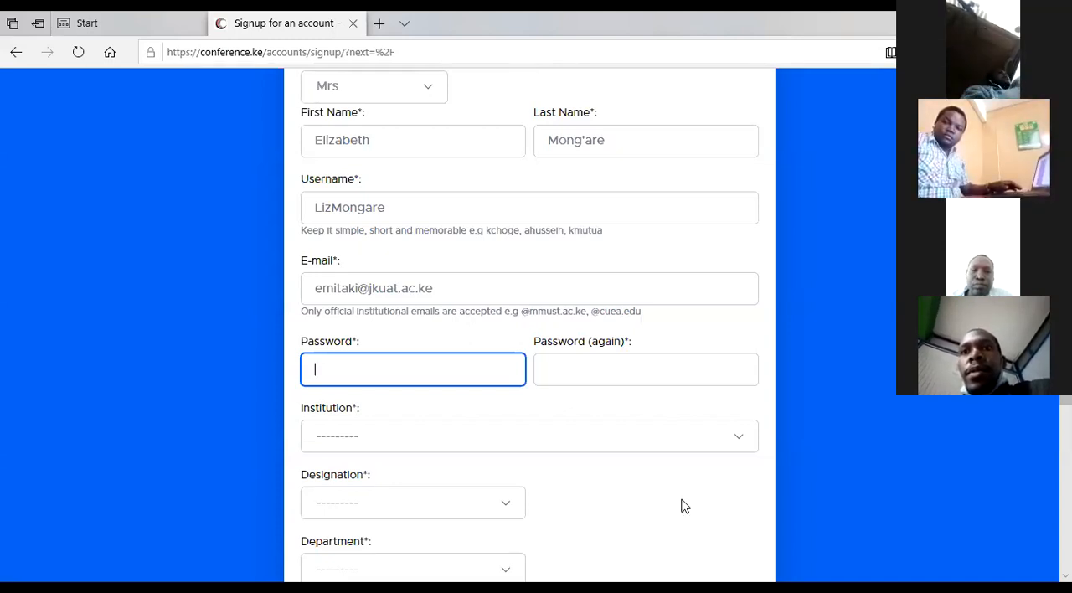
click(877, 505)
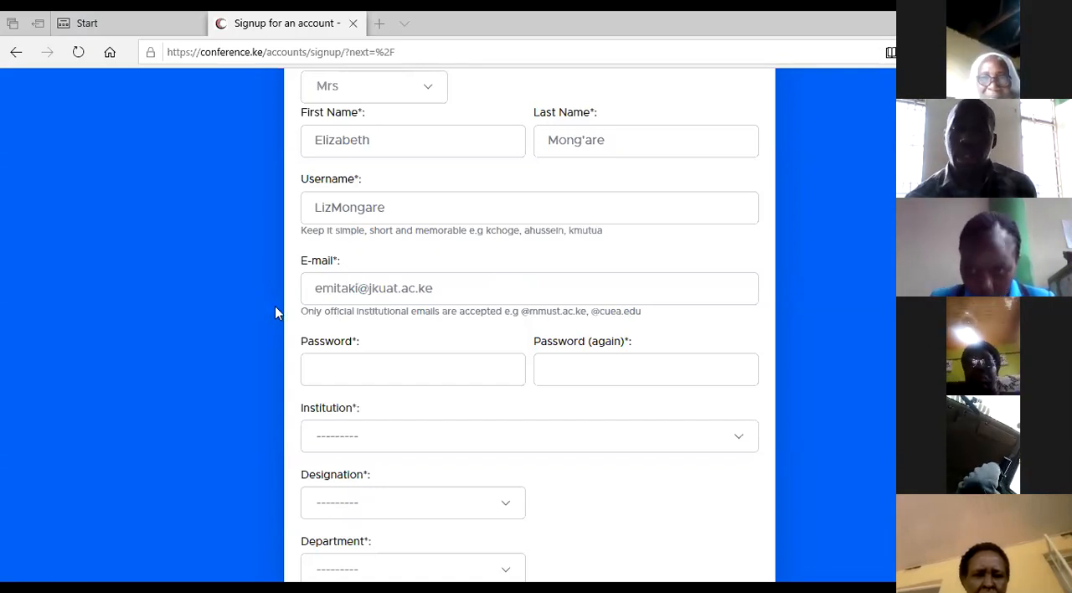
click(341, 373)
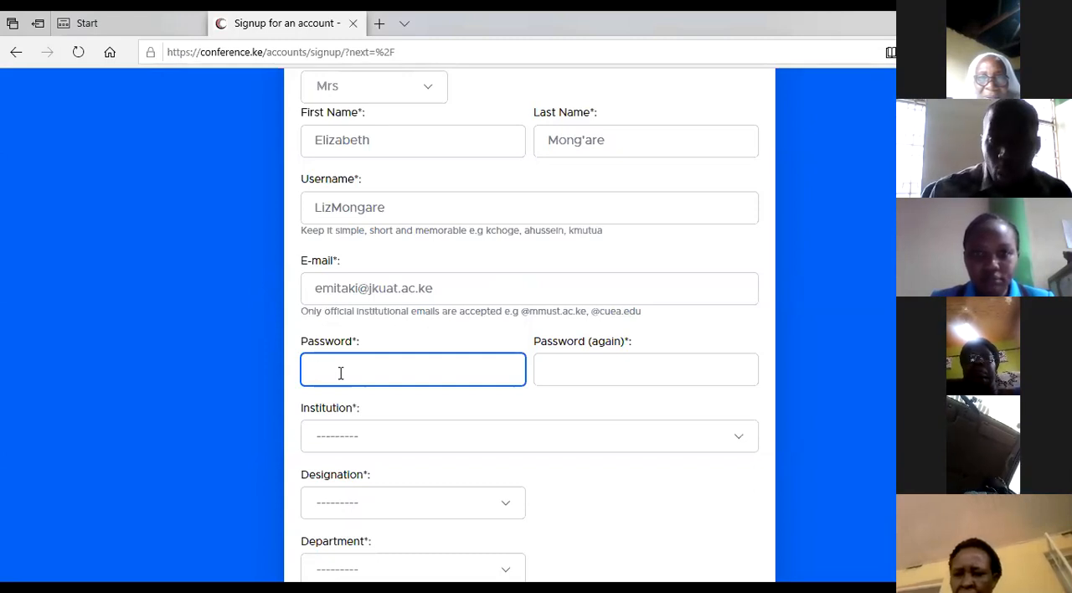
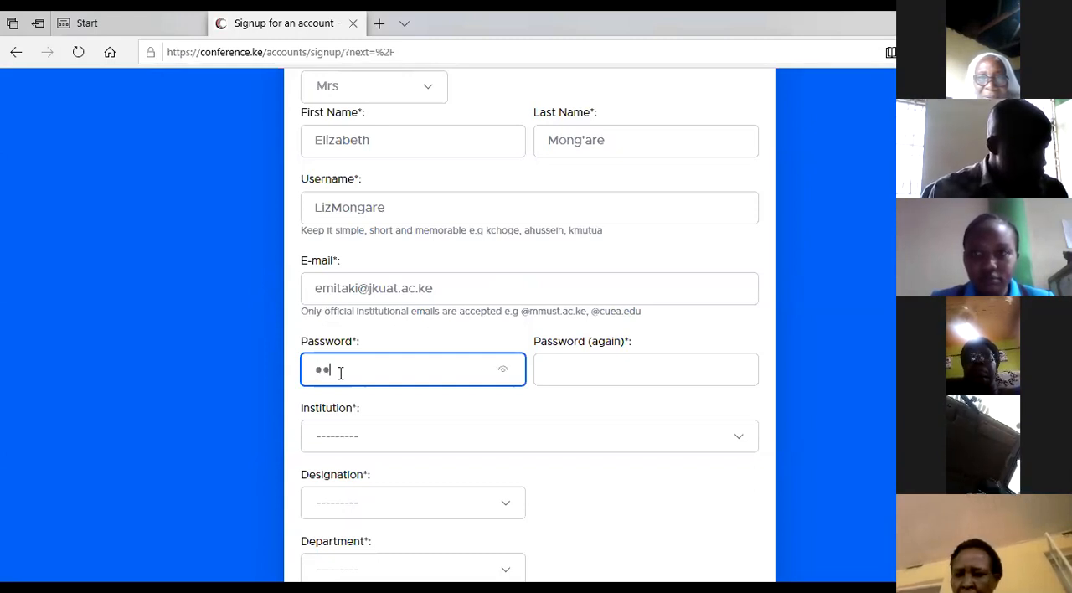
key(BackSpace)
key(BackSpace)
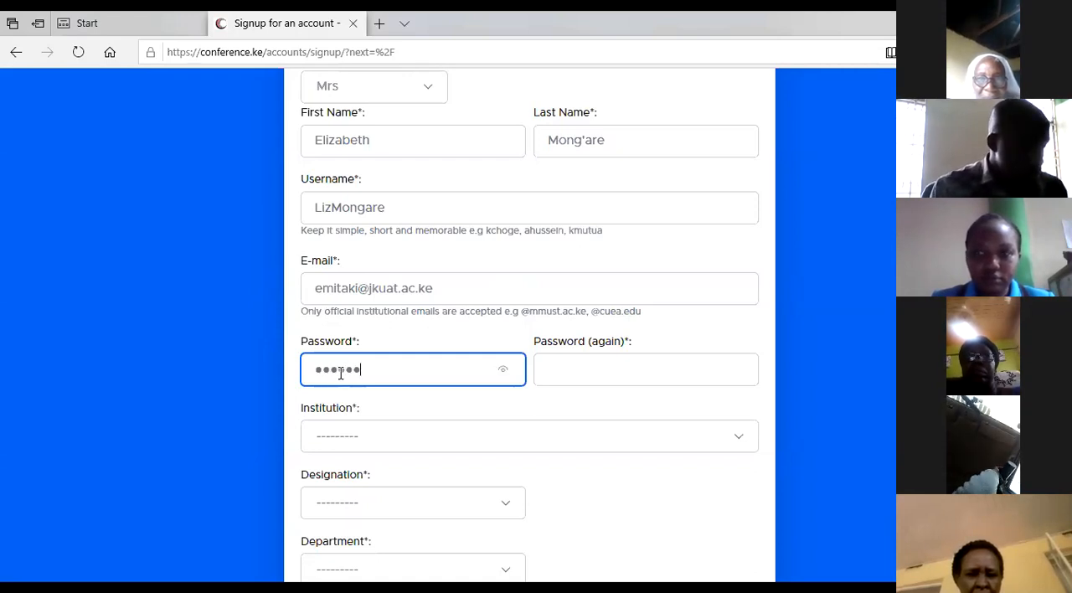
Step: Repeat the account password in the confirmation field and reveal it briefly to check the entry
click(561, 372)
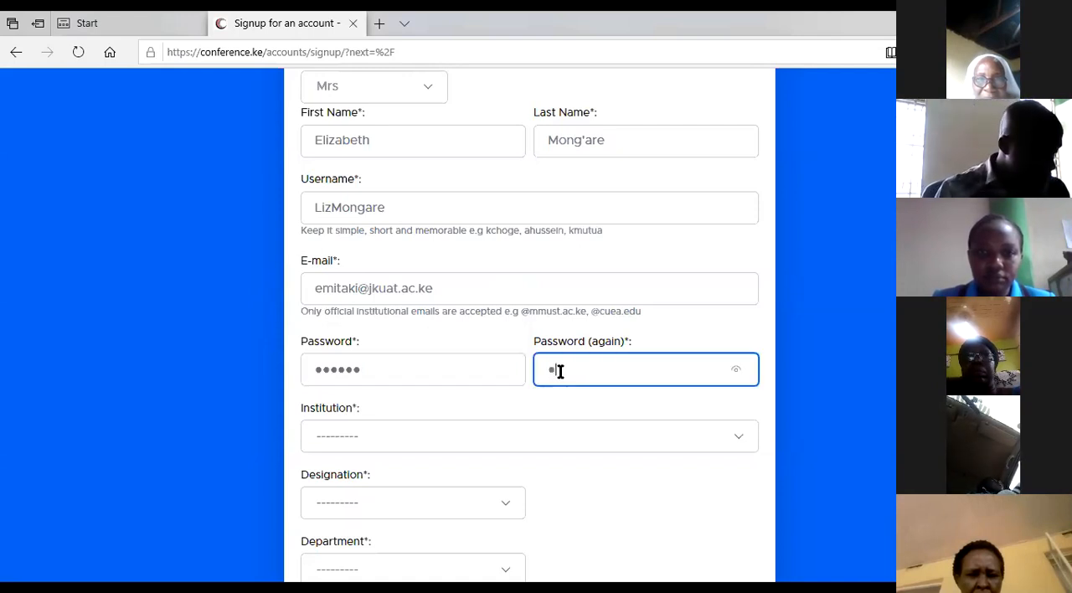
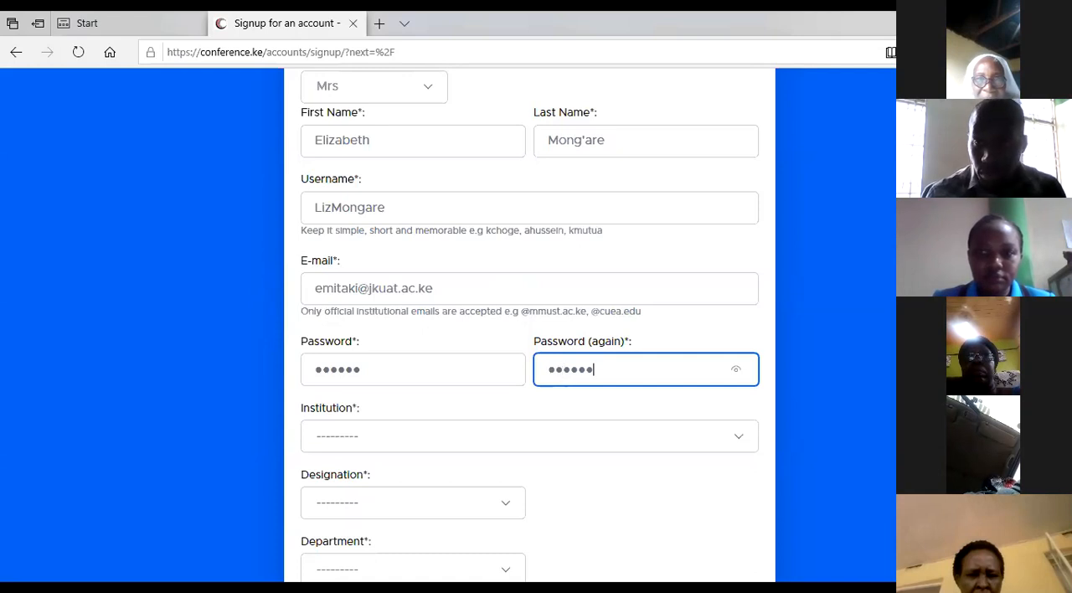
scroll(594, 369, down, 2)
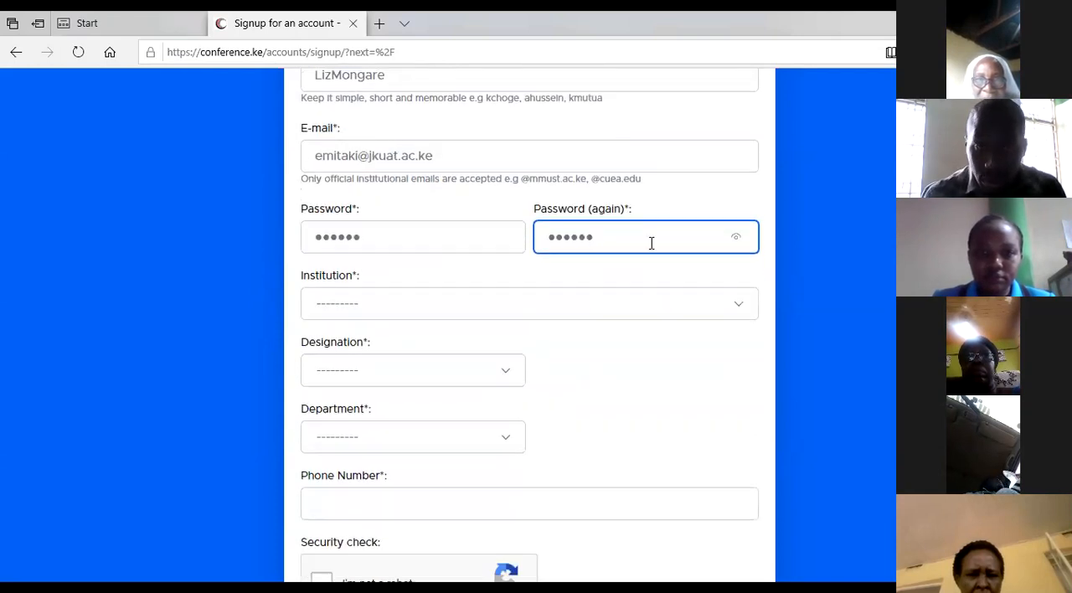
click(735, 241)
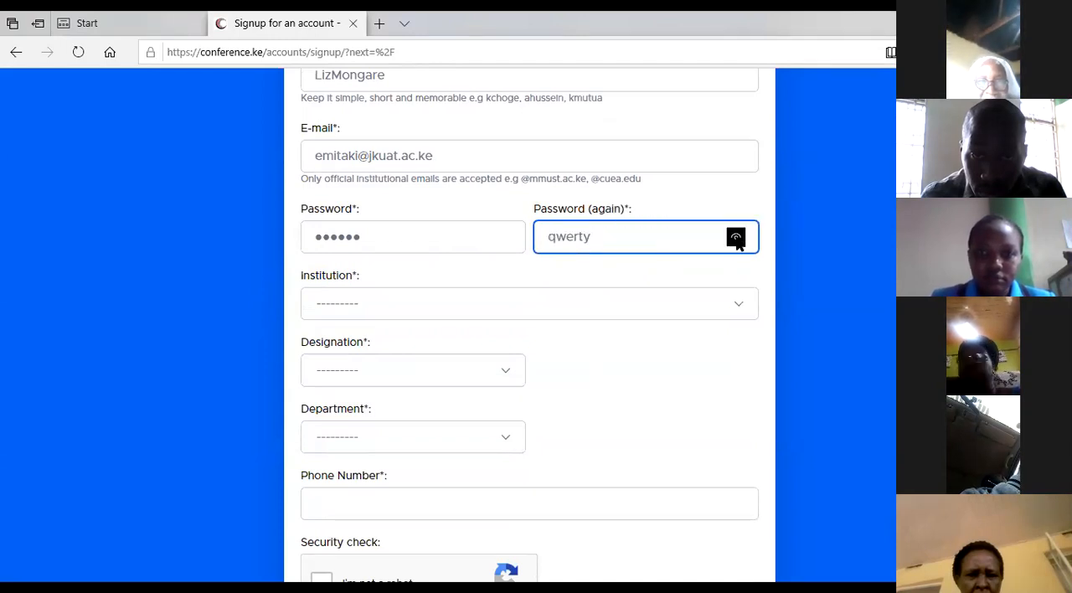
click(506, 237)
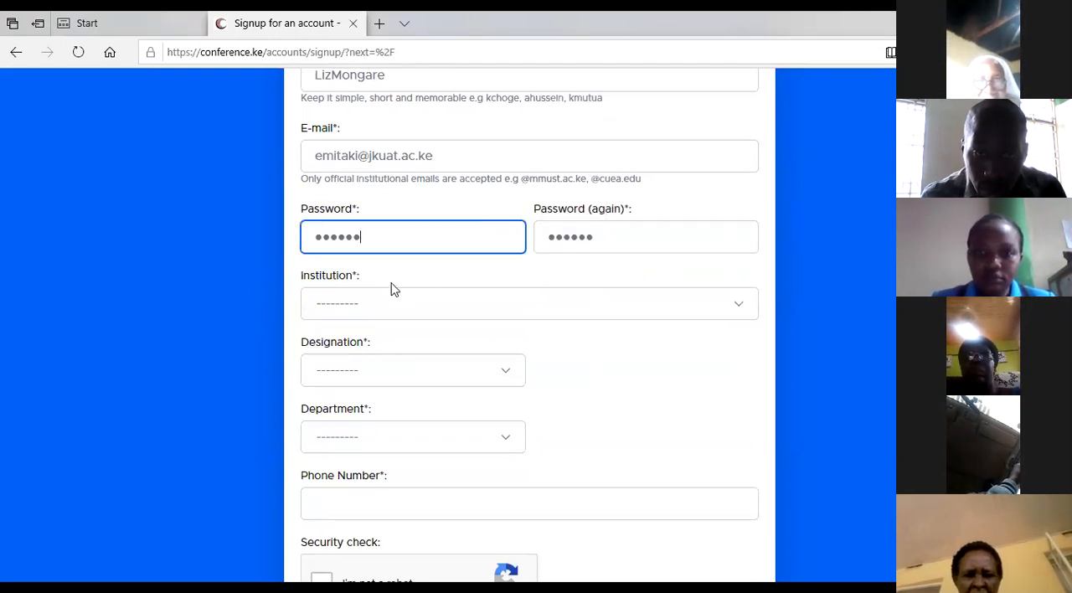
Step: Set the institution to Jomo Kenyatta University of Agriculture & Technology (JKUAT)
scroll(689, 252, down, 2)
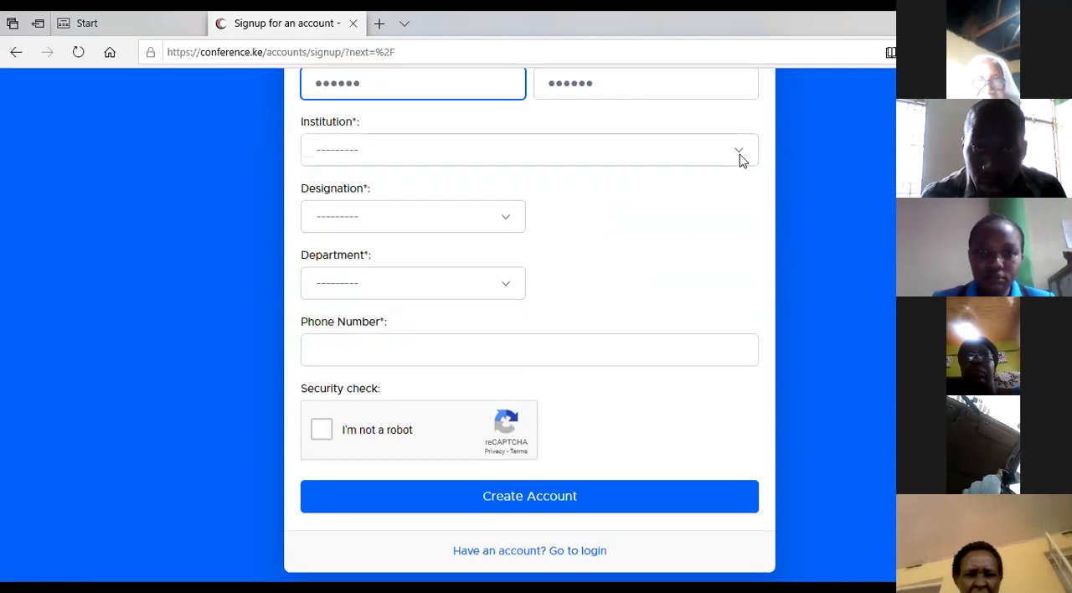
click(741, 158)
scroll(502, 310, down, 10)
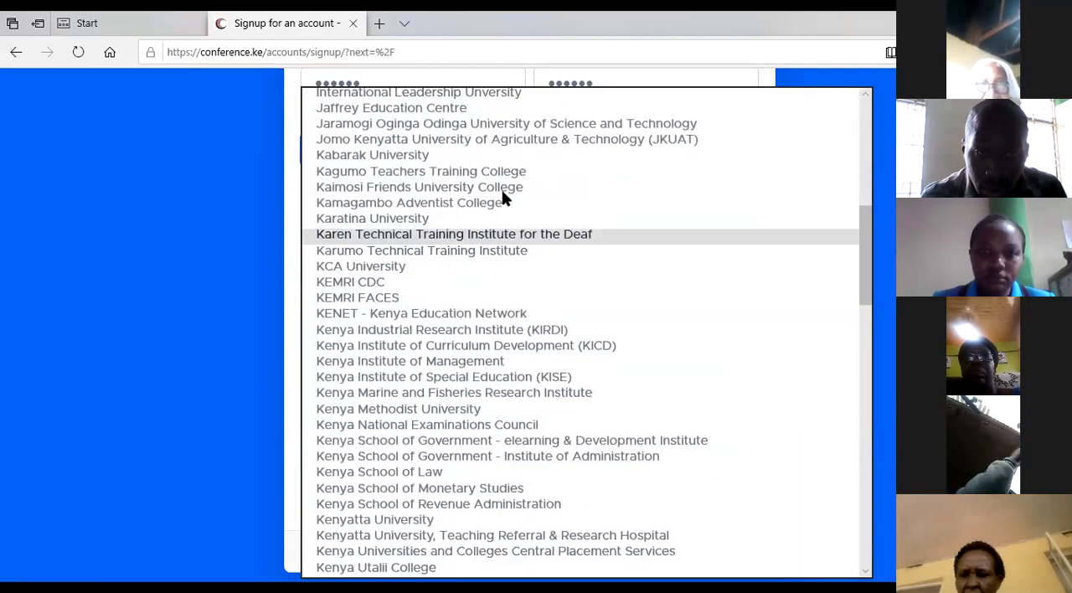
click(506, 140)
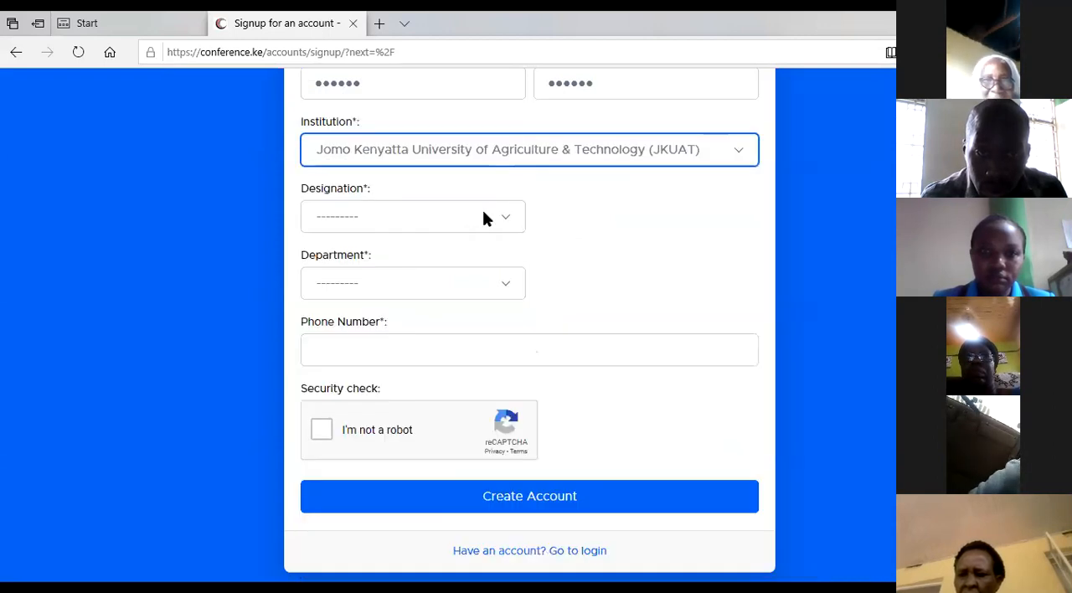
Step: Set the designation to Staff and the department to Life Science and Physical Science
click(505, 217)
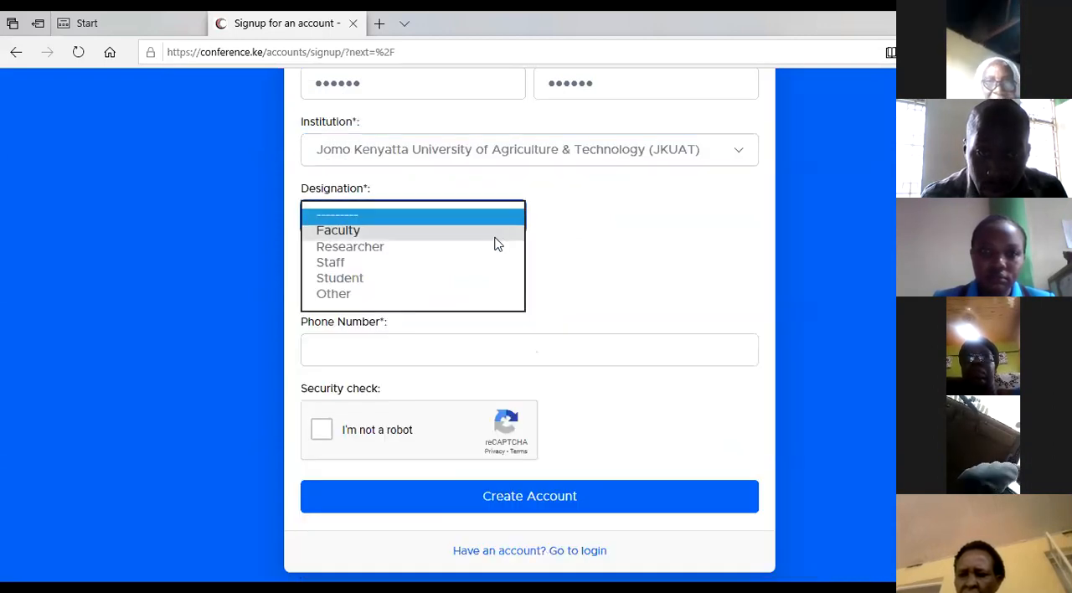
click(483, 263)
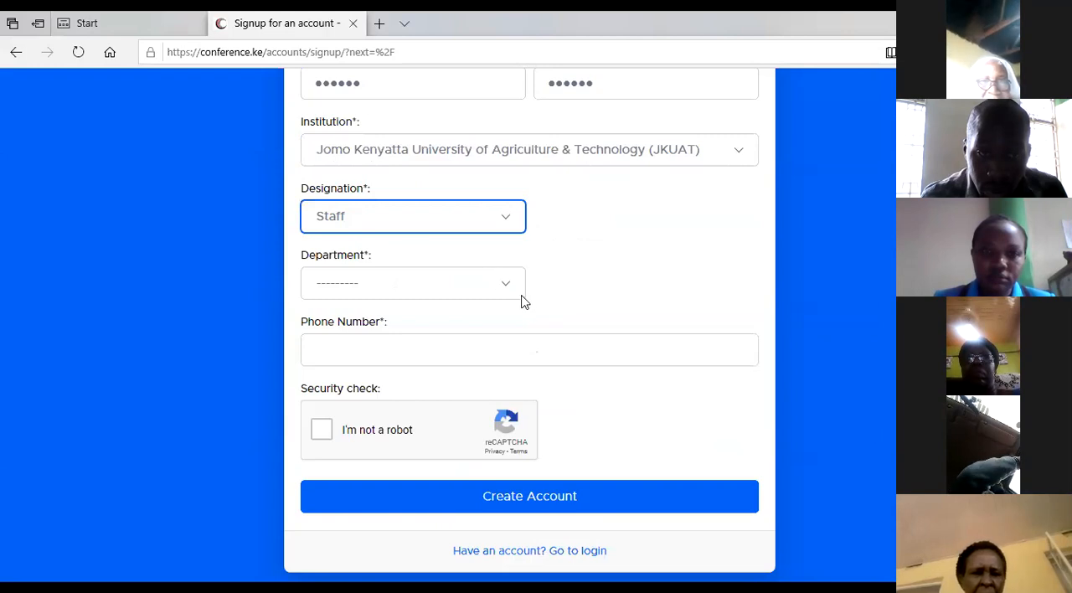
click(502, 285)
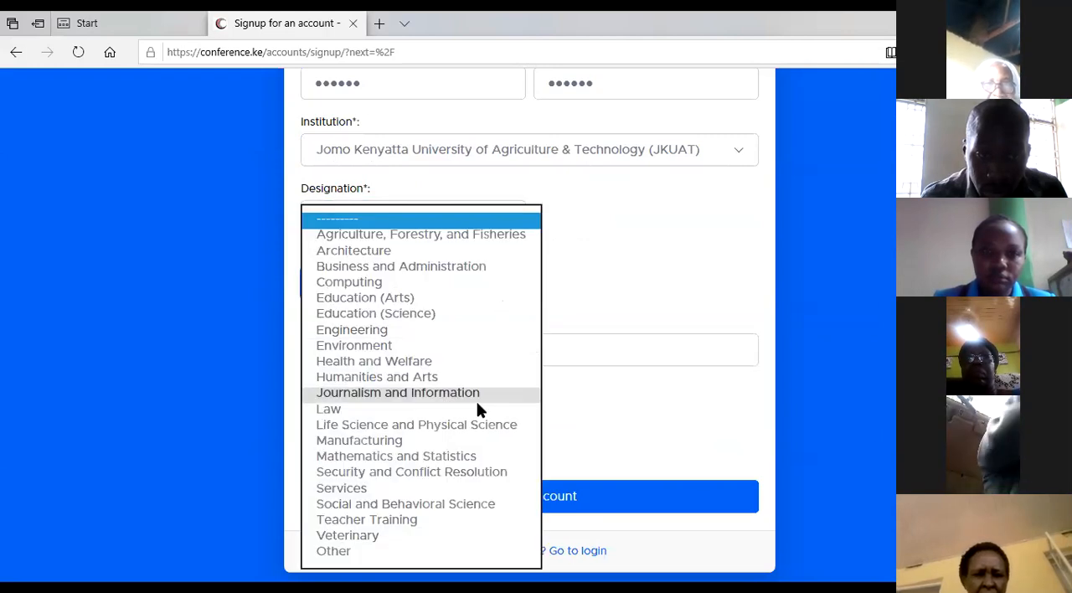
click(482, 426)
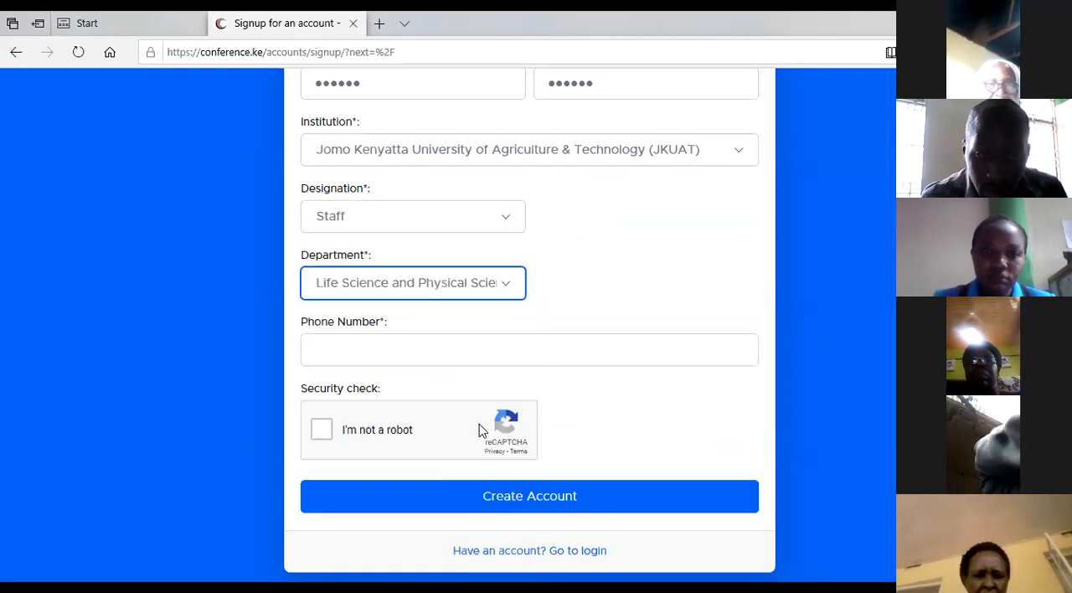
Step: Enter the account holder's phone number in international format, including the plus sign and country code
click(468, 351)
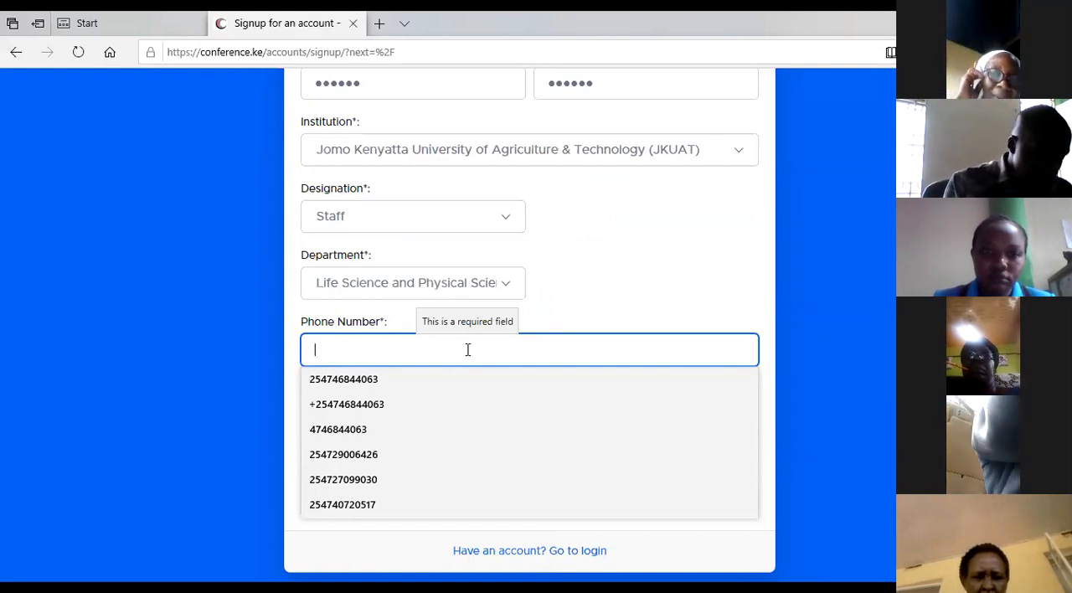
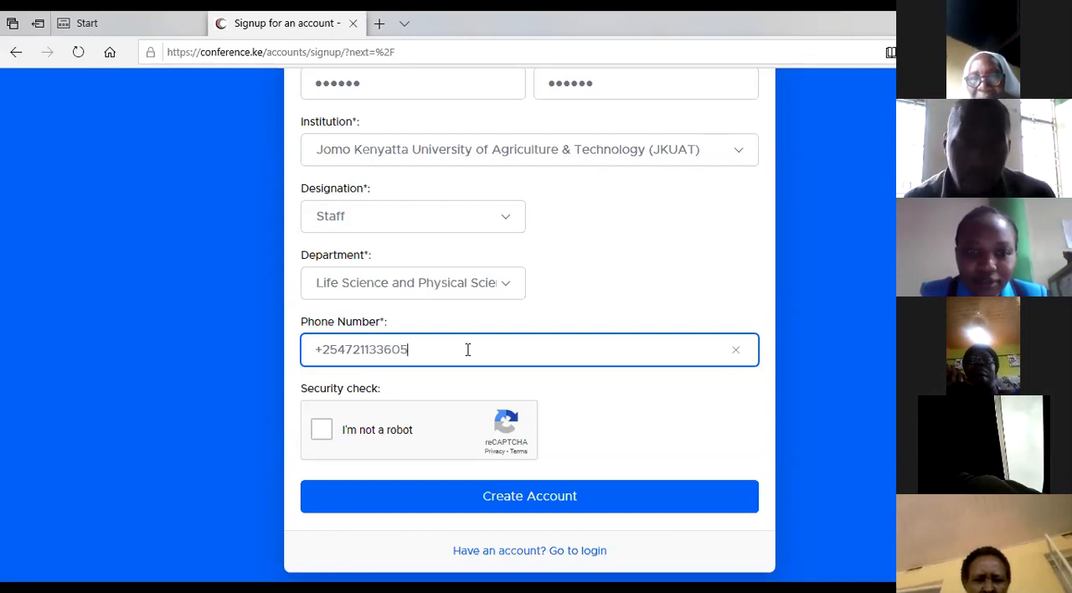
Step: Complete the reCAPTCHA security check by selecting the images with cars, and submit the form to create the account
click(326, 434)
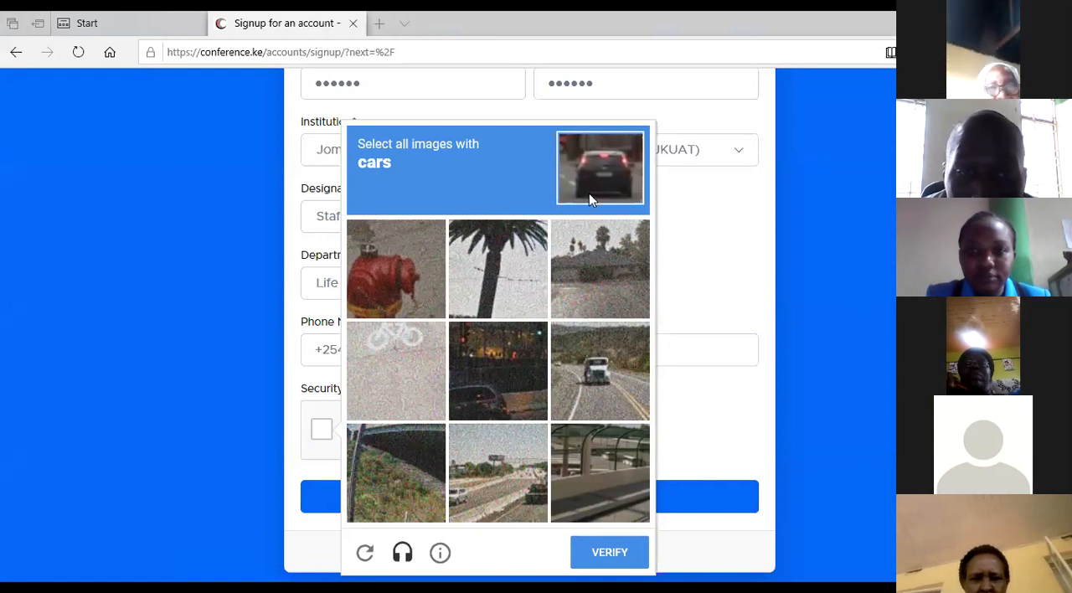
click(513, 359)
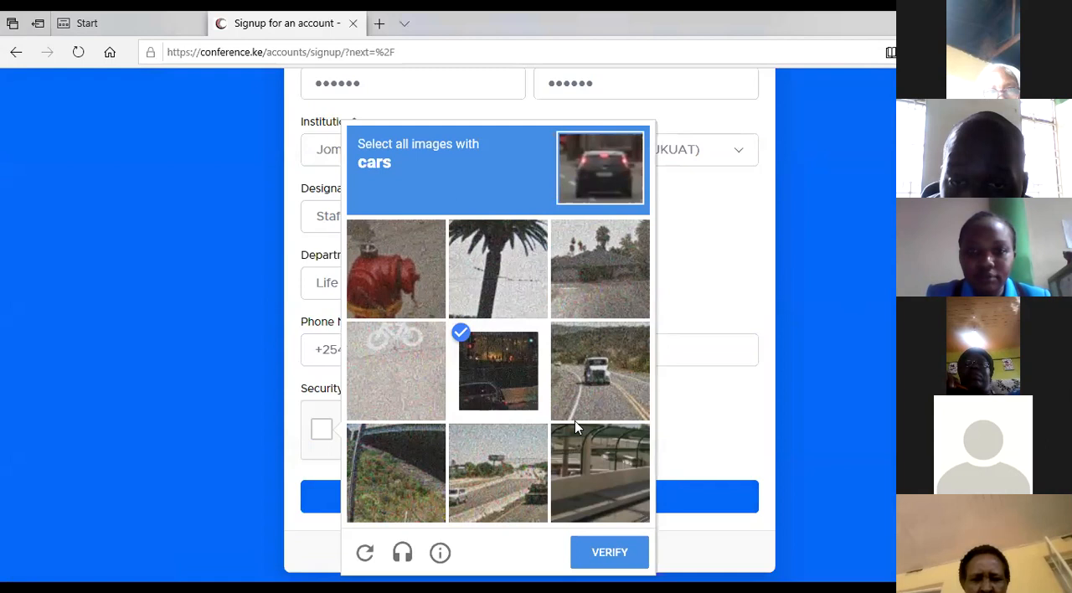
click(577, 415)
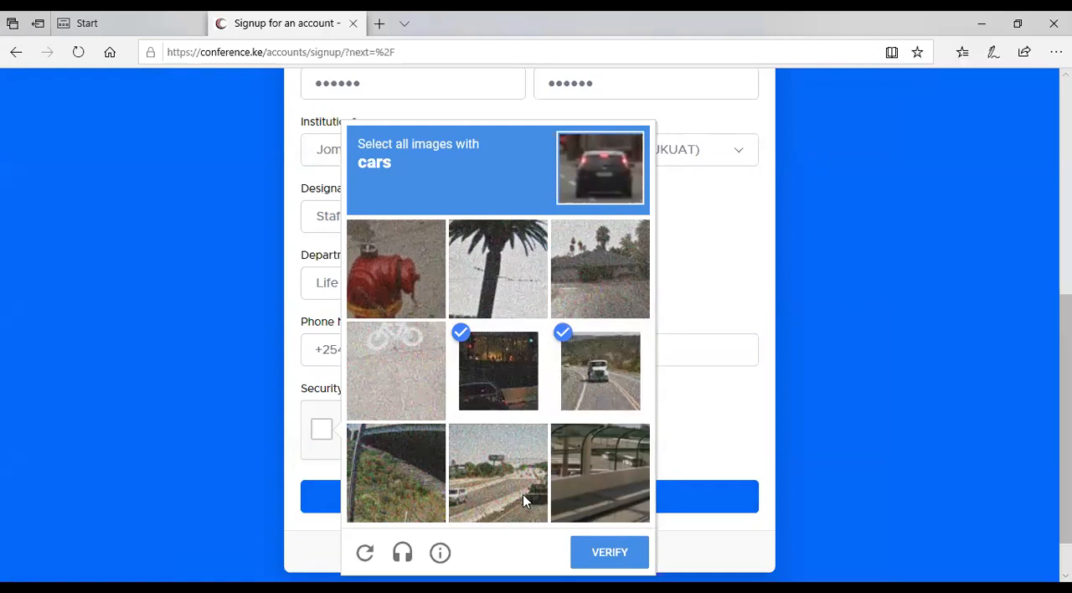
click(521, 494)
click(607, 461)
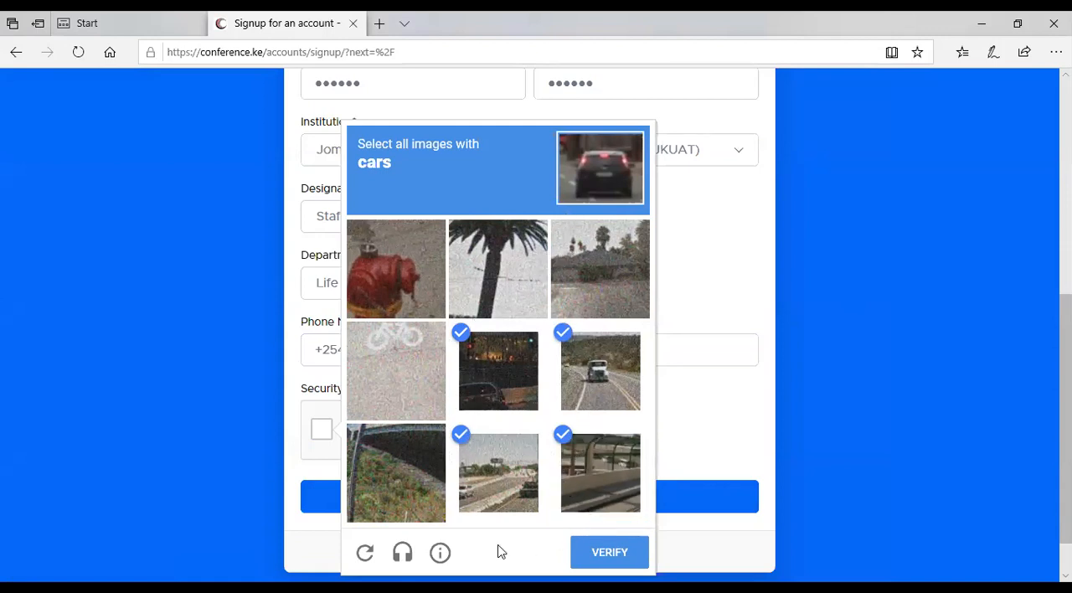
click(623, 554)
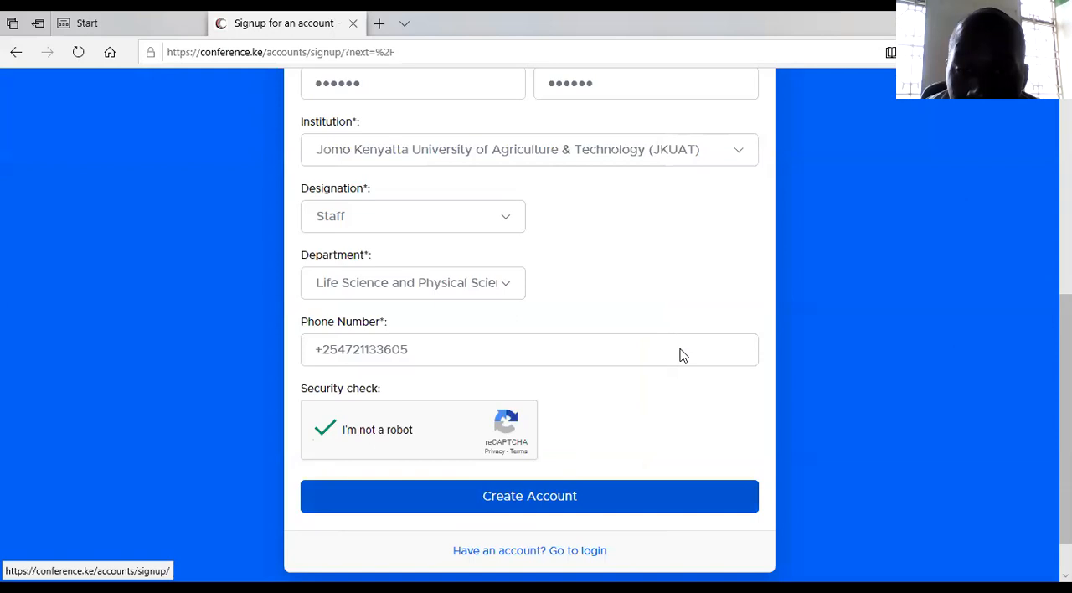
click(511, 503)
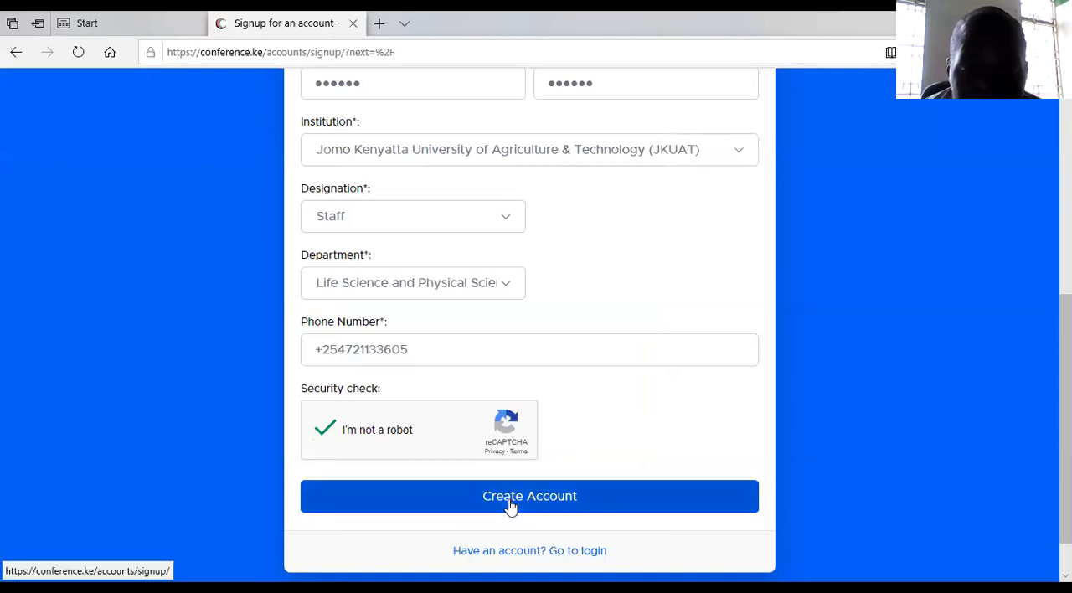
click(511, 503)
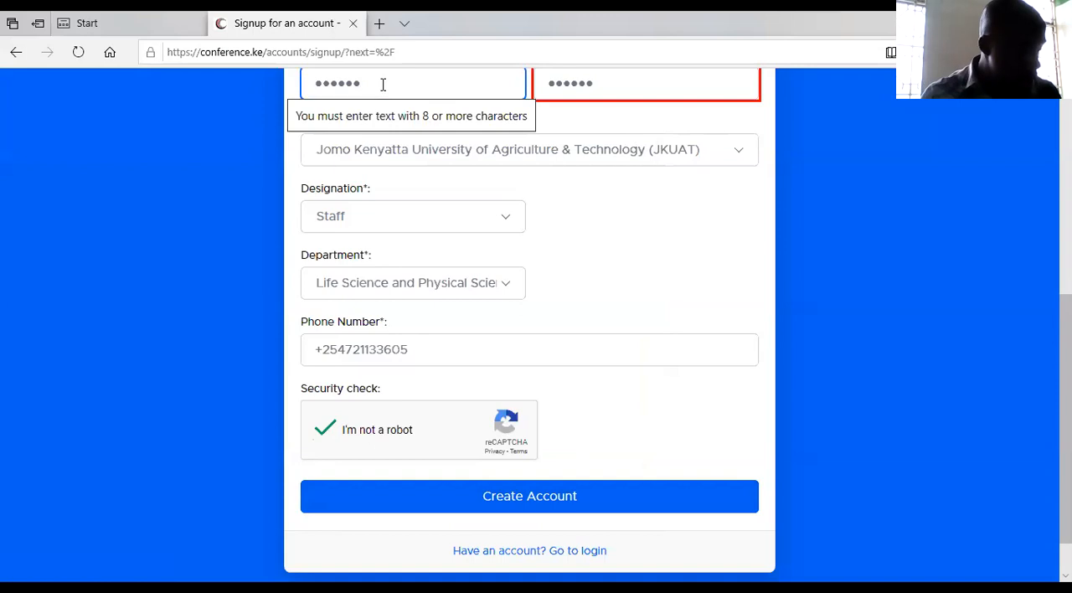
Step: Lengthen the account password with the same extra characters in both password fields to meet the eight-character minimum
text(a)
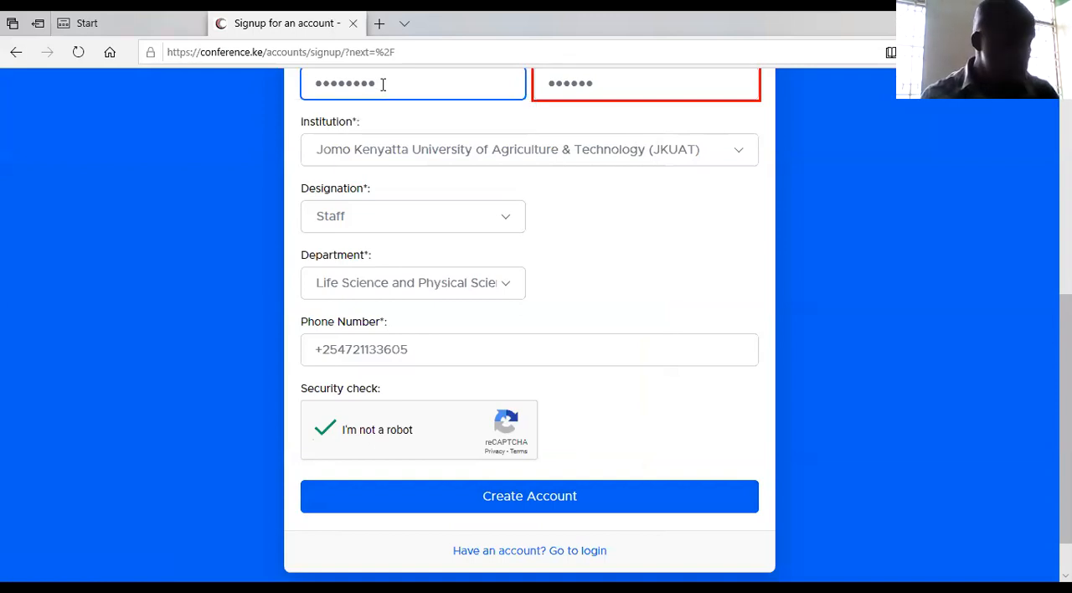
text(a)
click(612, 88)
text(aaa)
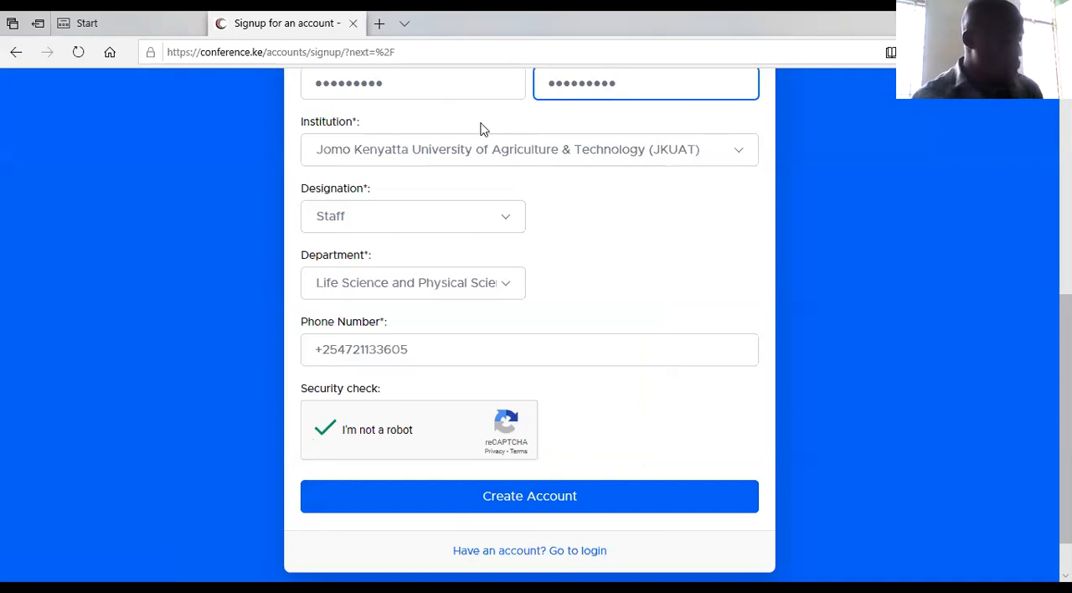
Step: Submit the completed sign-up form to create the account
click(542, 501)
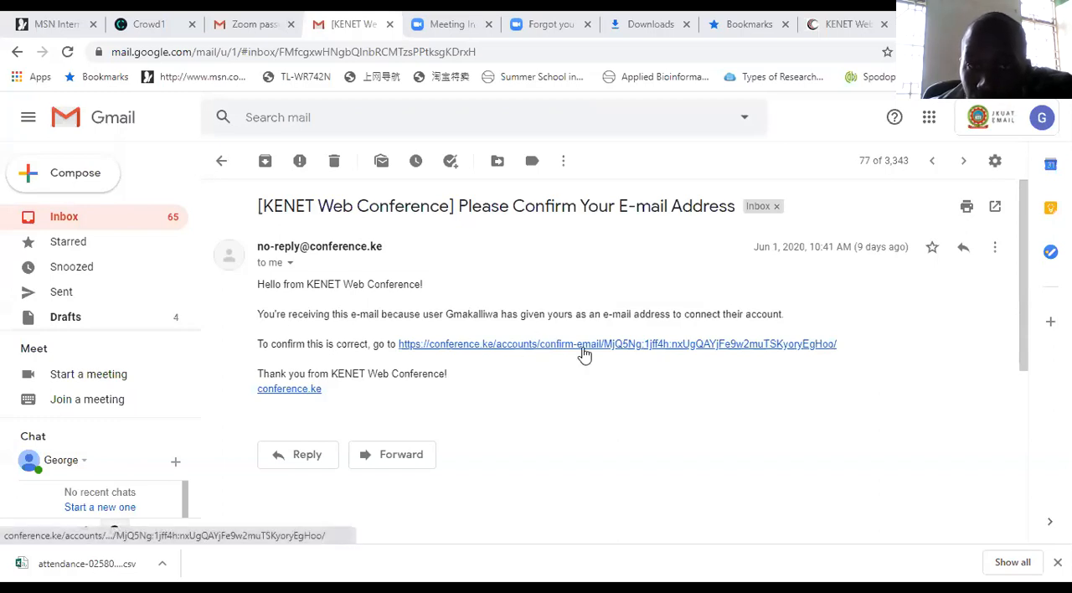
Step: Switch from Gmail to the signed-in KENET Web Conference site and review the My Meetings list by way of the dashboard
click(824, 38)
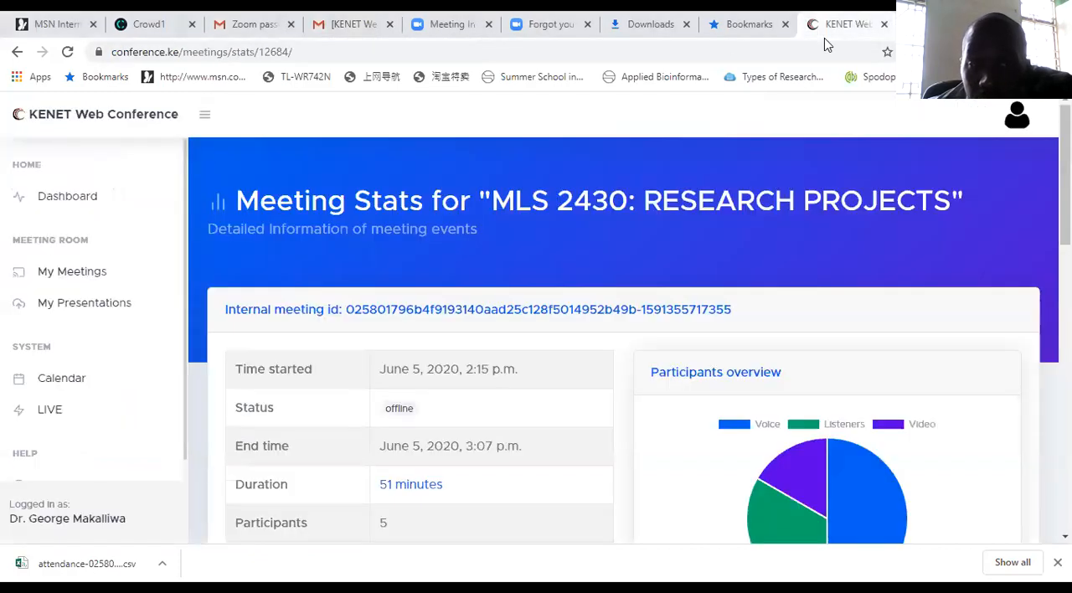
click(76, 203)
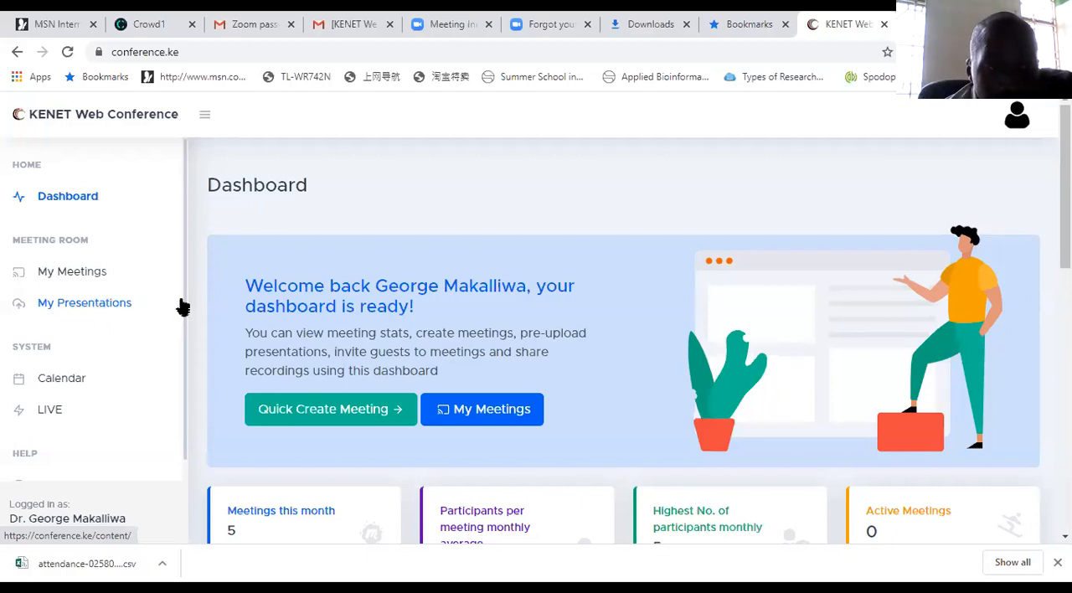
click(93, 280)
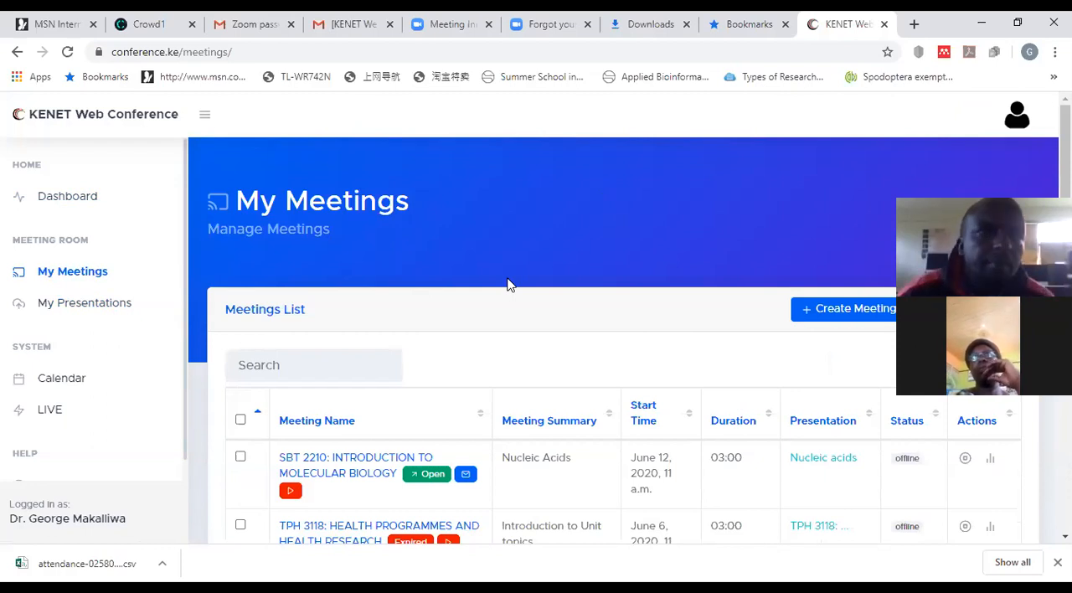
scroll(469, 441, down, 2)
scroll(318, 263, down, 3)
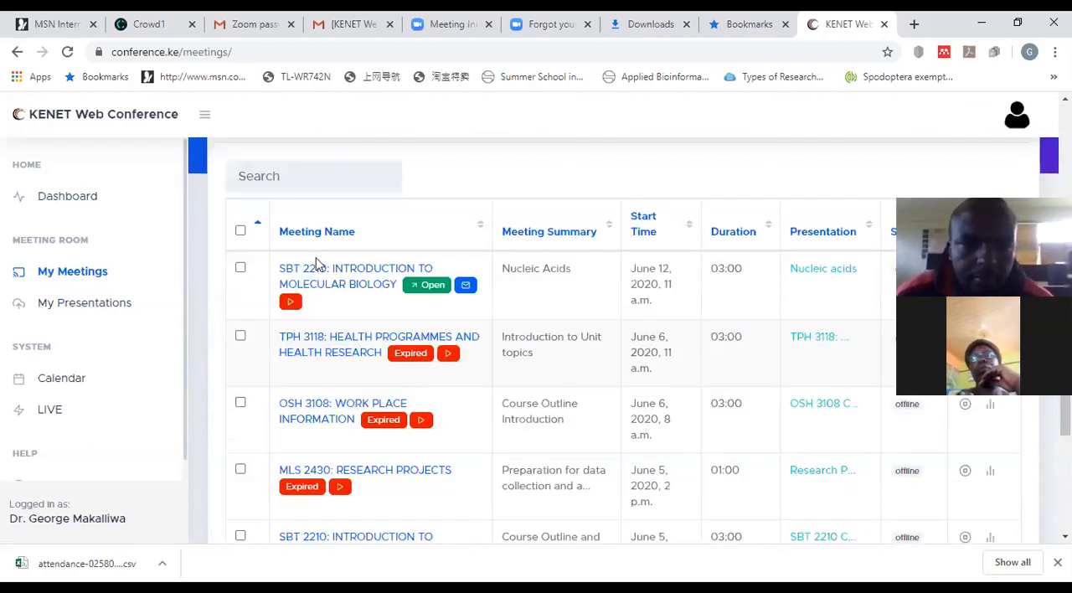
scroll(320, 263, up, 1)
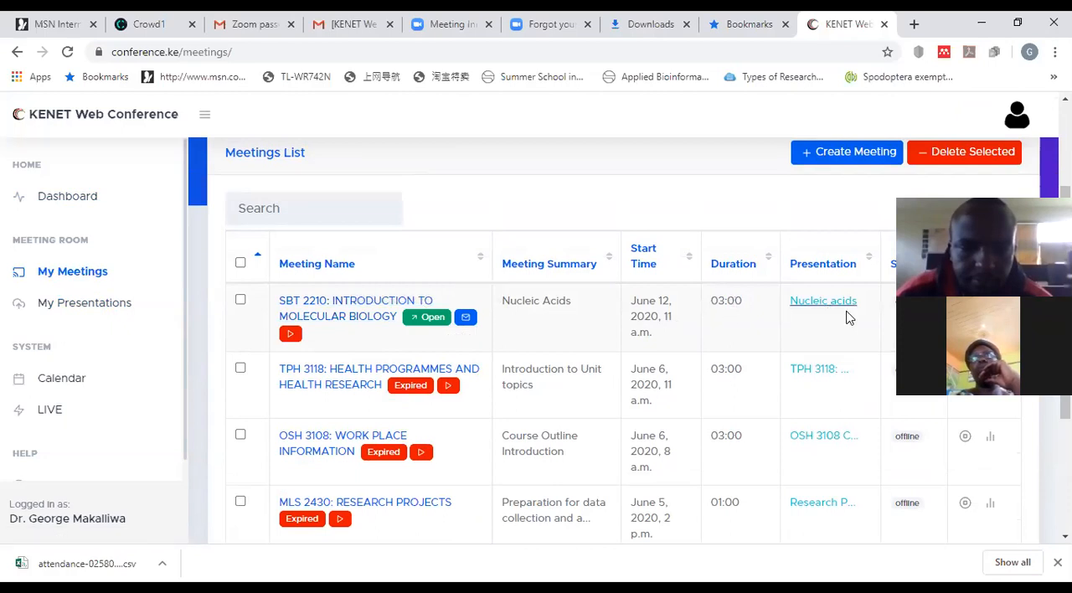
scroll(848, 315, up, 2)
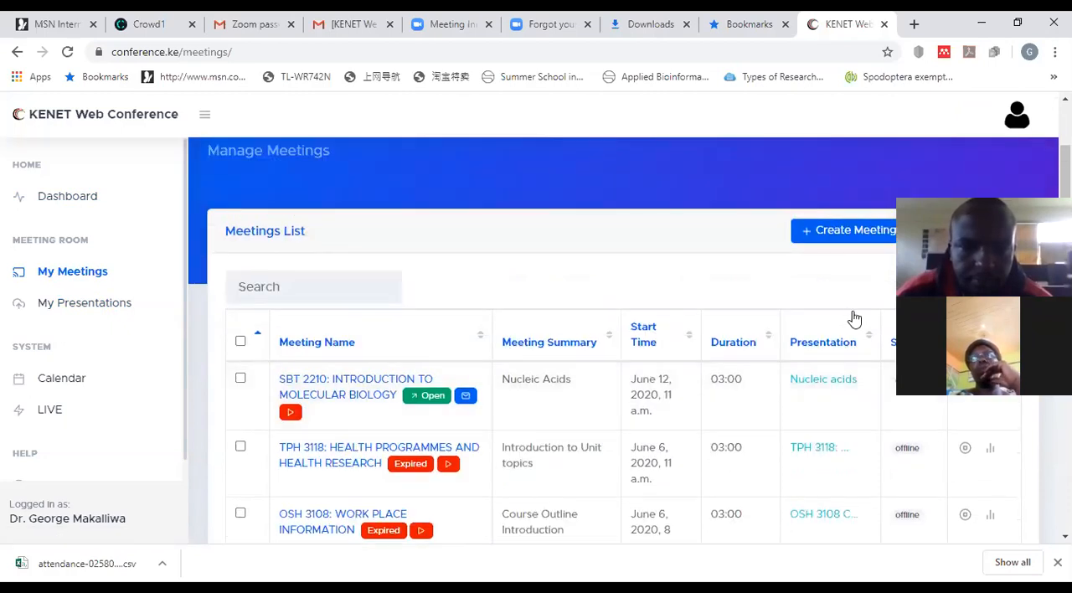
Step: Start creating a new meeting and name it RESEARCH PROJECTS
click(840, 242)
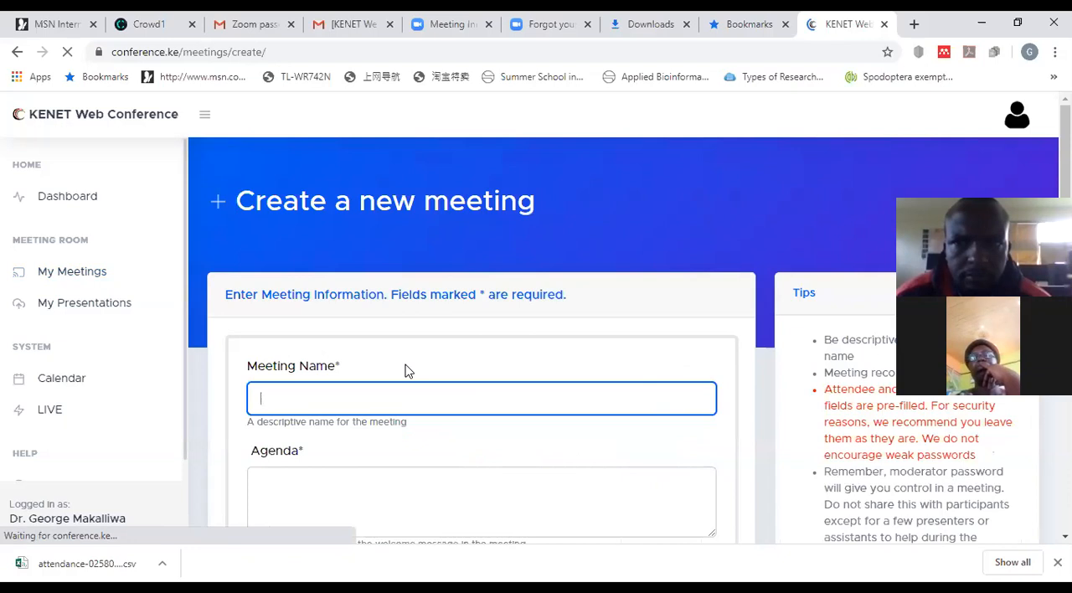
scroll(334, 323, down, 1)
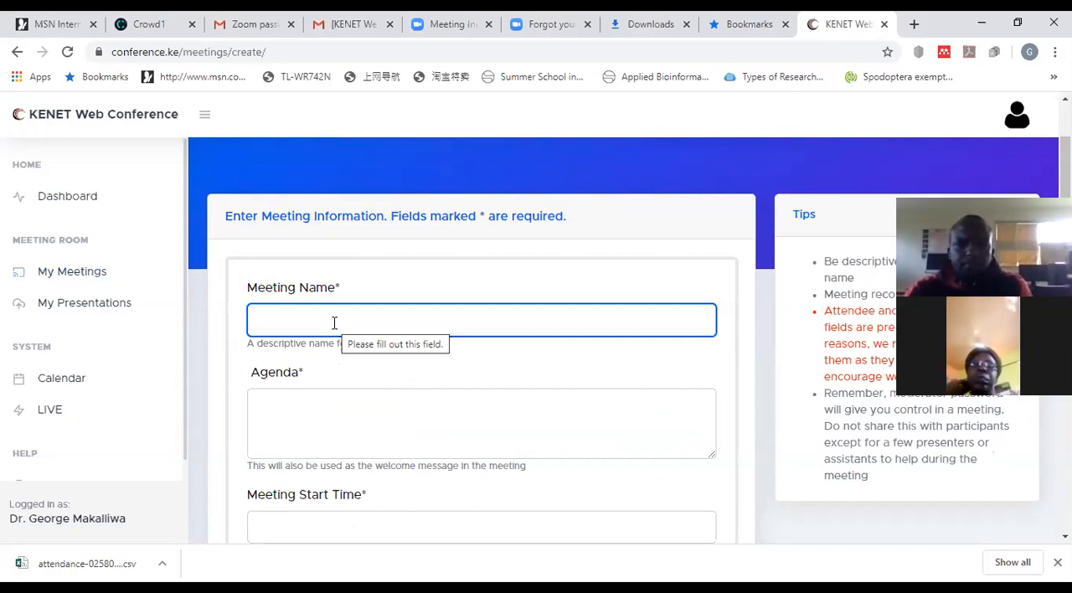
text(RESEARC)
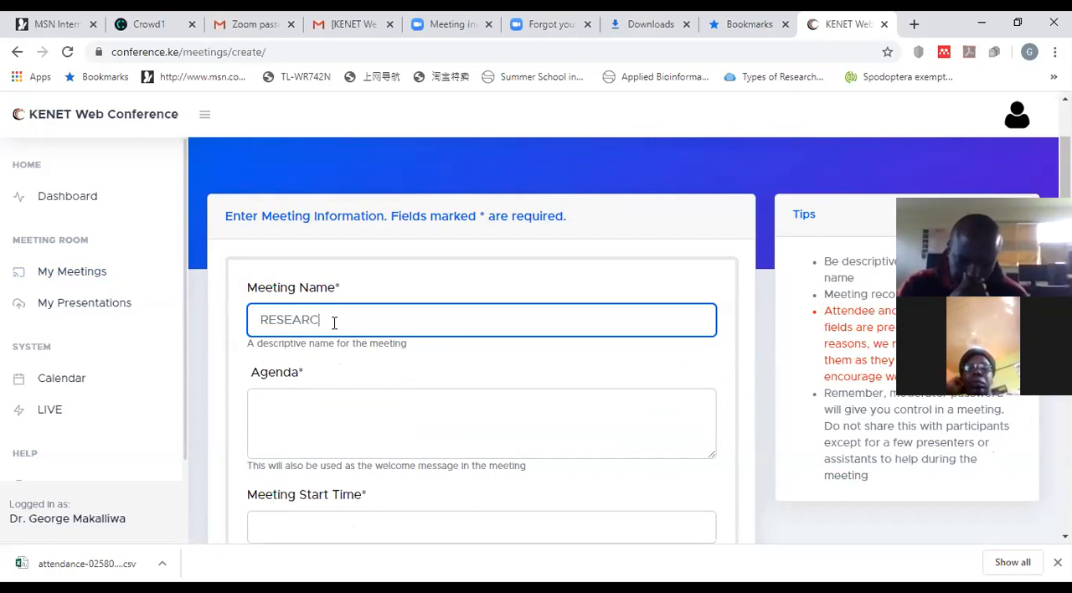
text(H PRO)
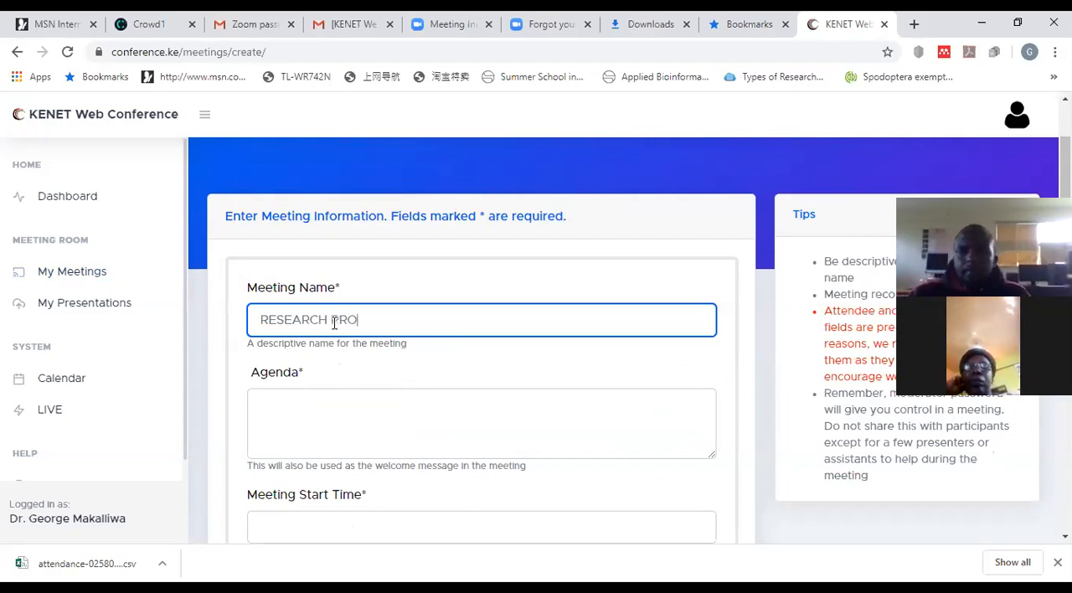
text(JECTS)
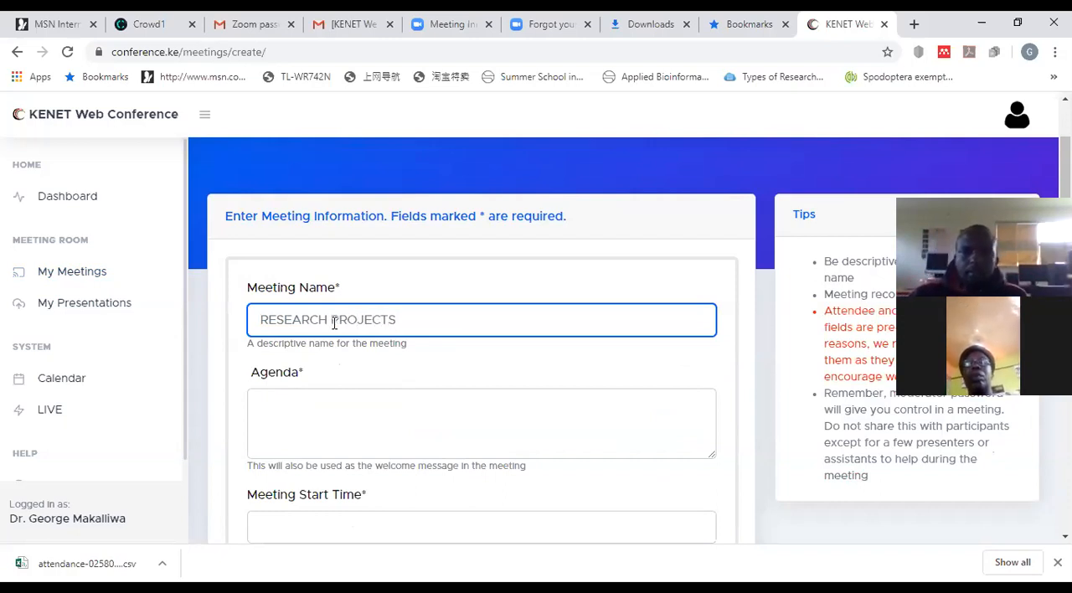
Step: Enter "Data Collection and Analysis" as the meeting's agenda
click(338, 405)
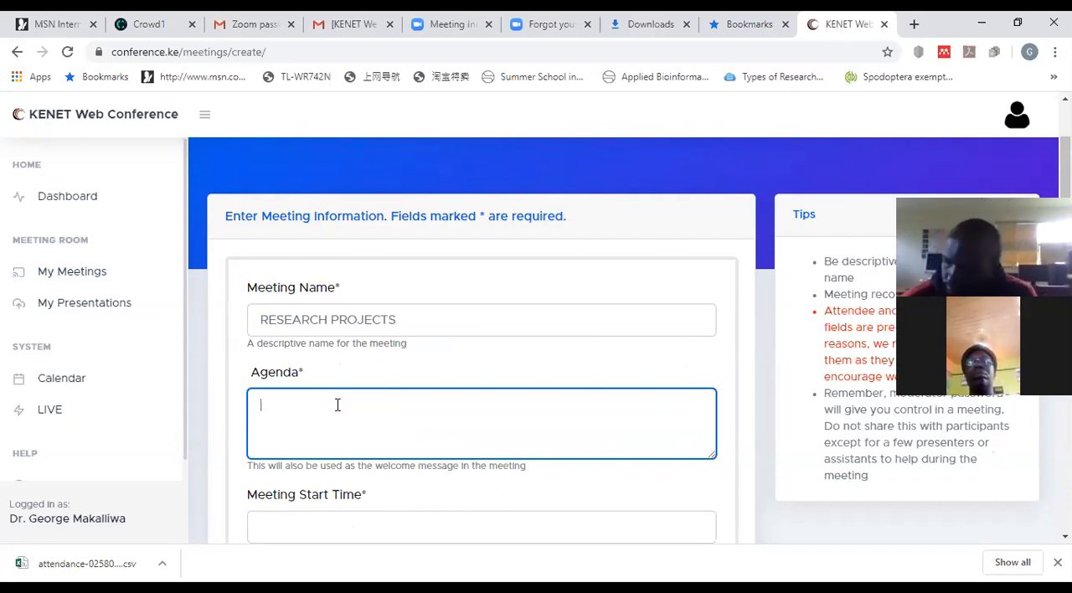
text(C)
key(BackSpace)
text(Da)
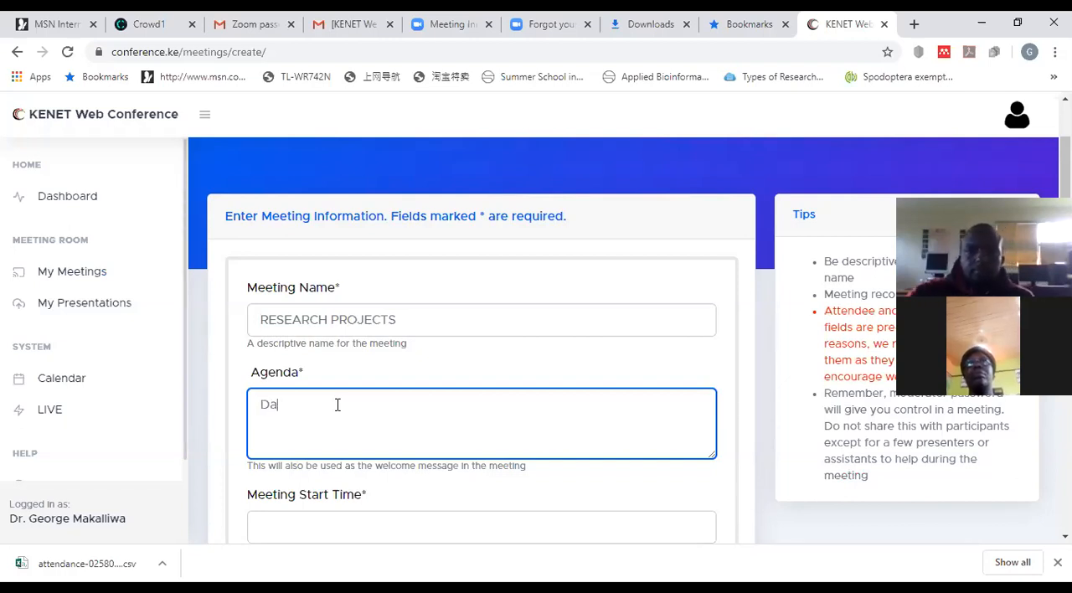
text(ta Collect)
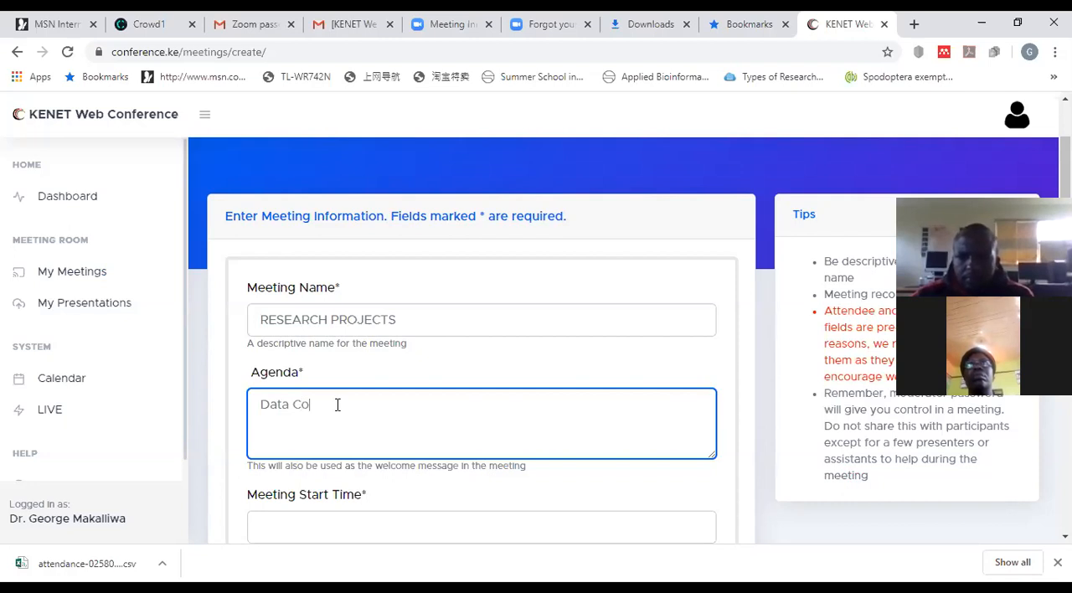
text(ion)
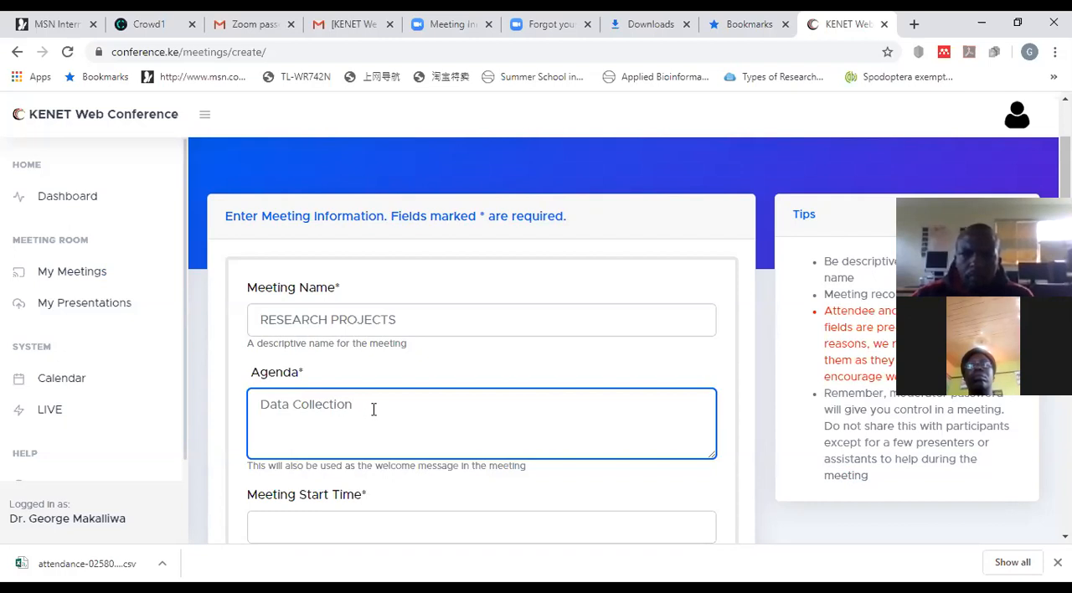
scroll(374, 409, down, 2)
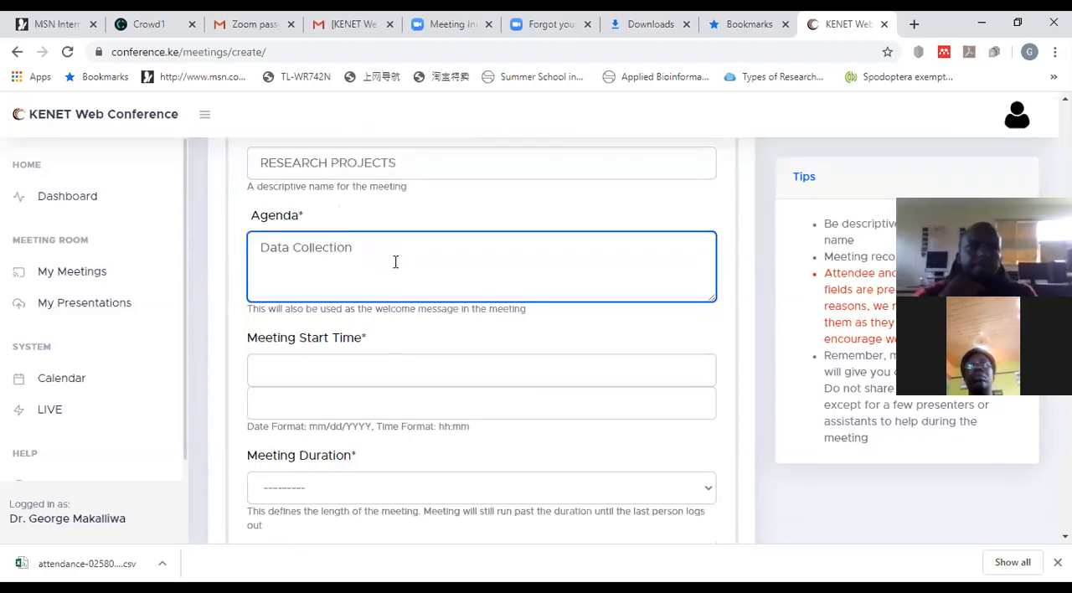
text(an)
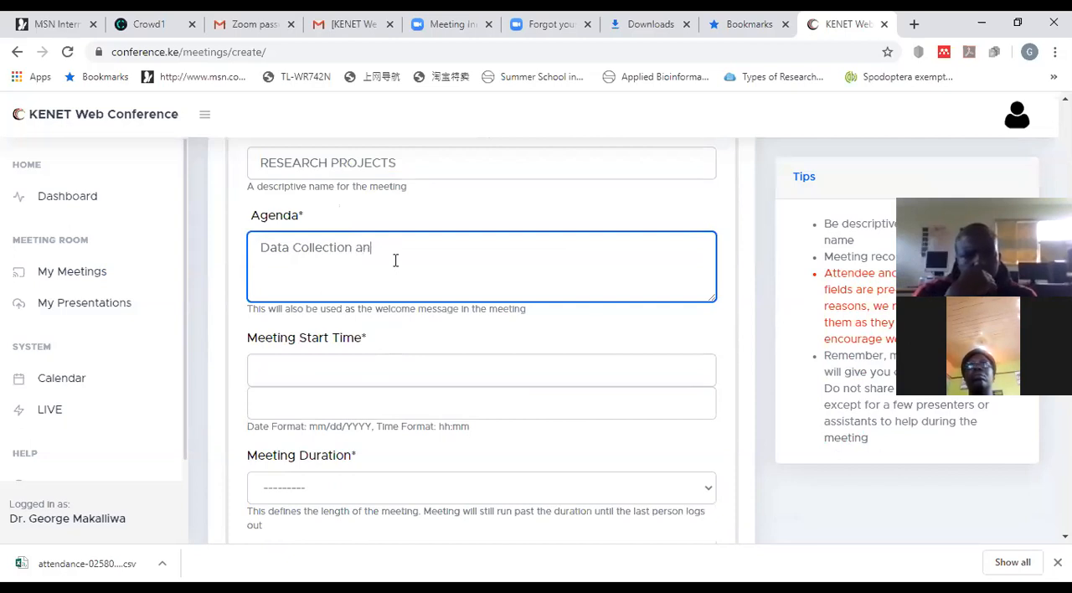
text(d A)
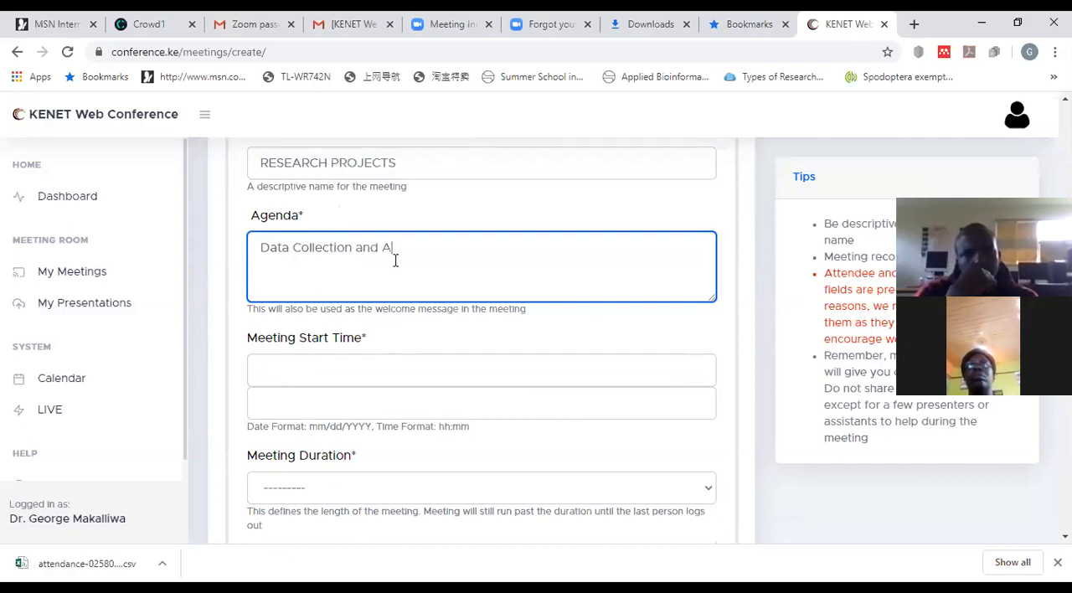
text(nalysis)
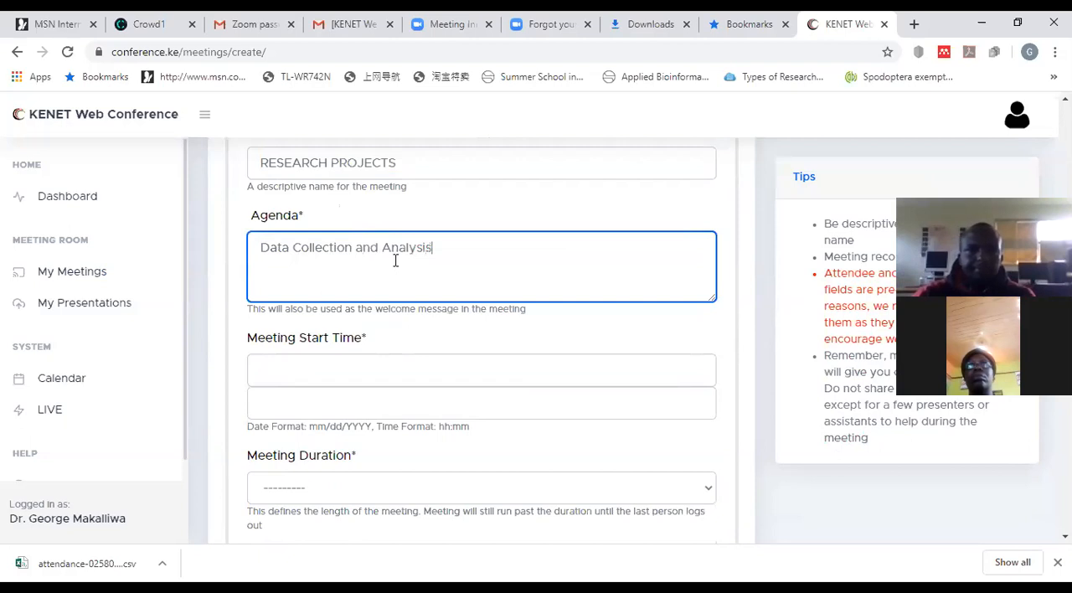
Step: Set the meeting to start on 06/12/2020 at 14:00 with a duration of 3 hours
click(288, 371)
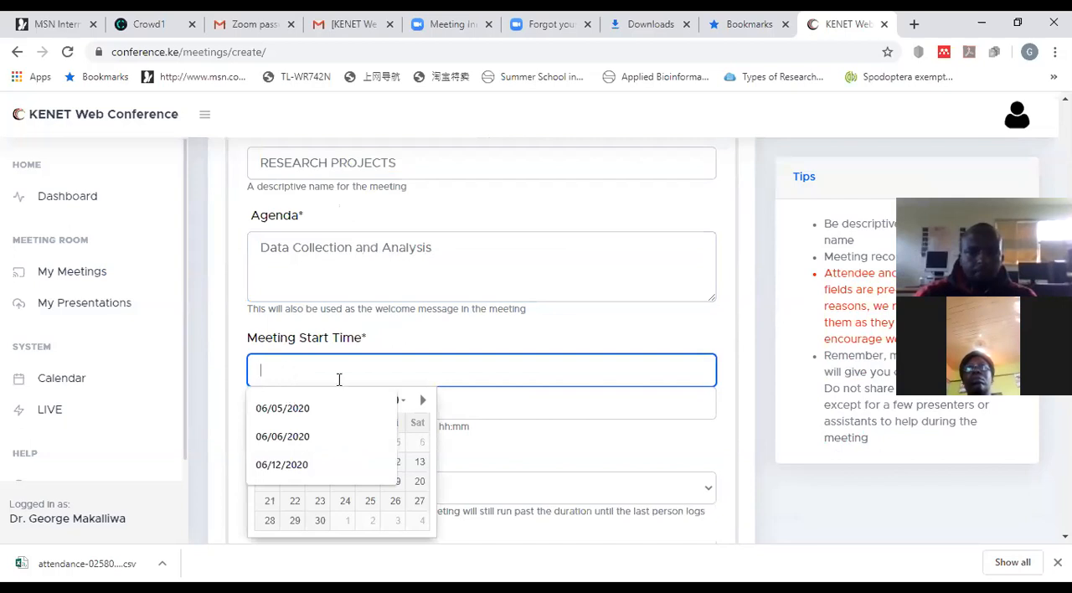
click(402, 472)
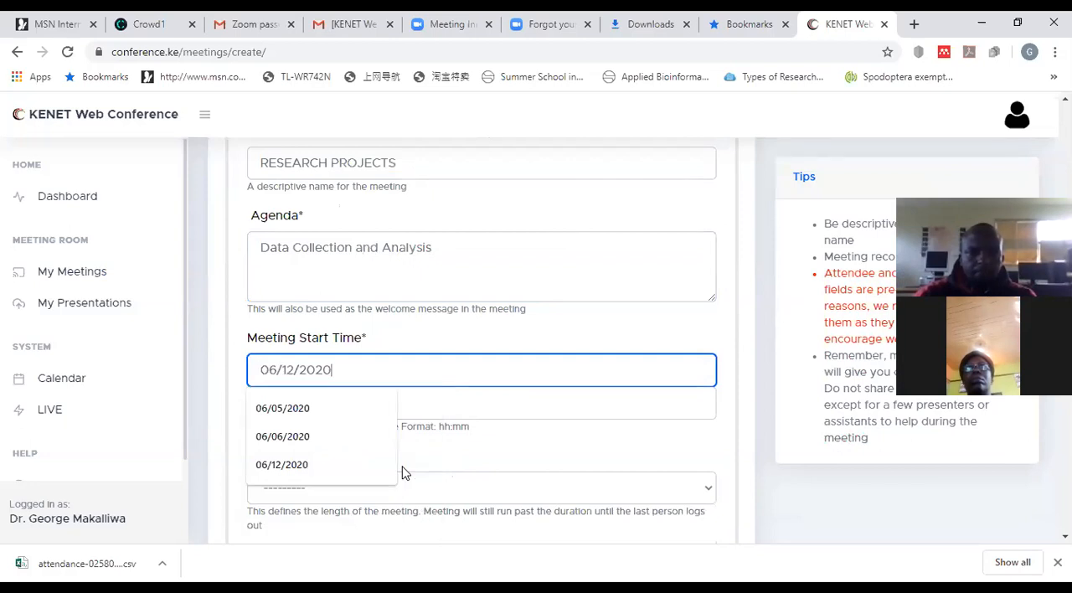
click(502, 408)
click(313, 470)
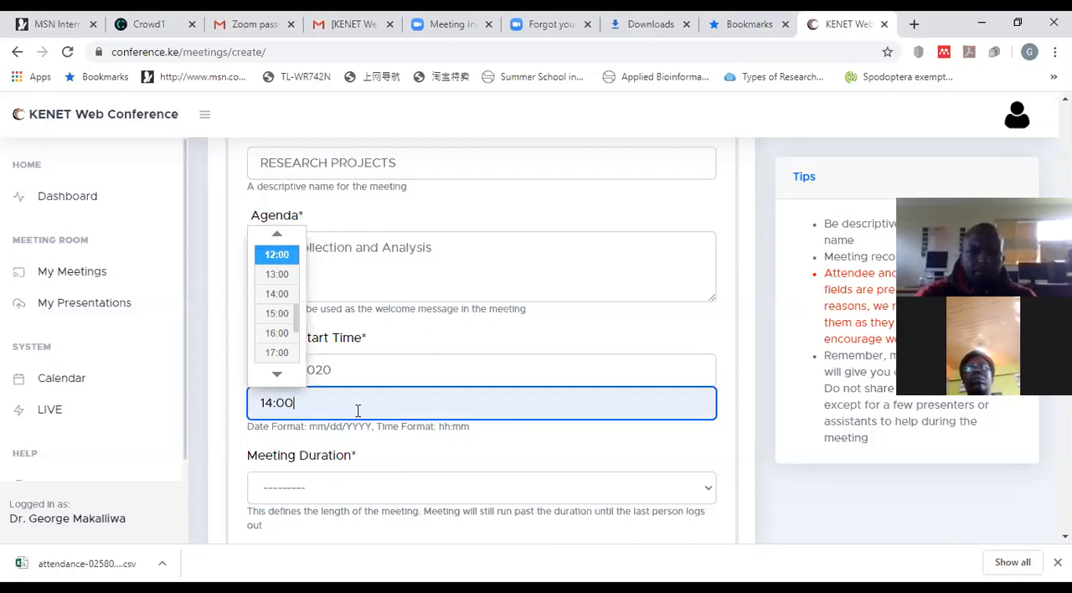
click(706, 489)
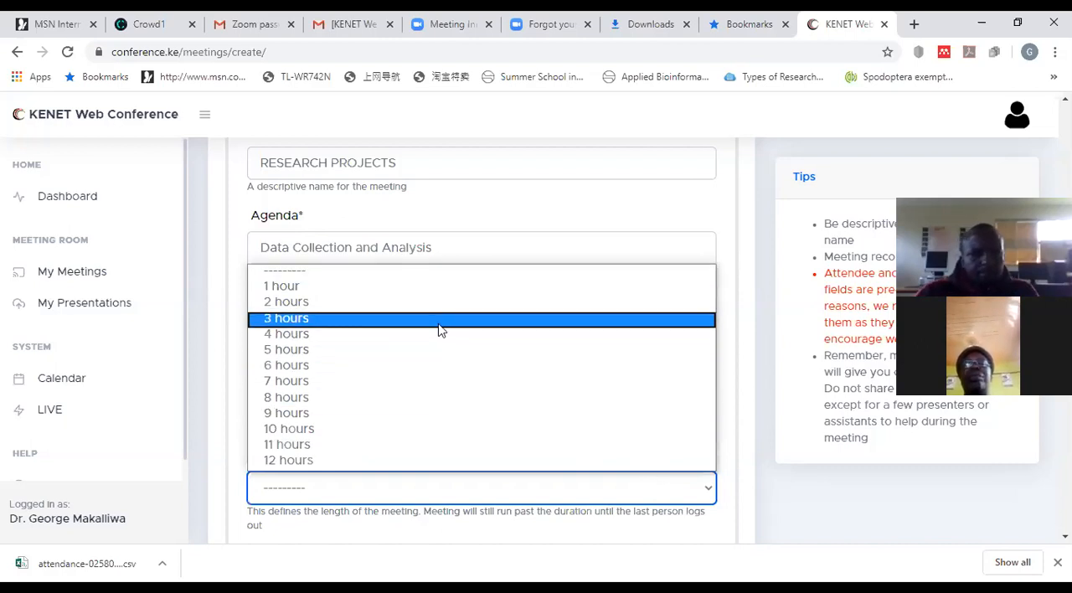
click(438, 320)
Step: Create the meeting, keeping the pre-filled attendee and moderator passwords
scroll(456, 450, down, 1)
scroll(456, 451, down, 1)
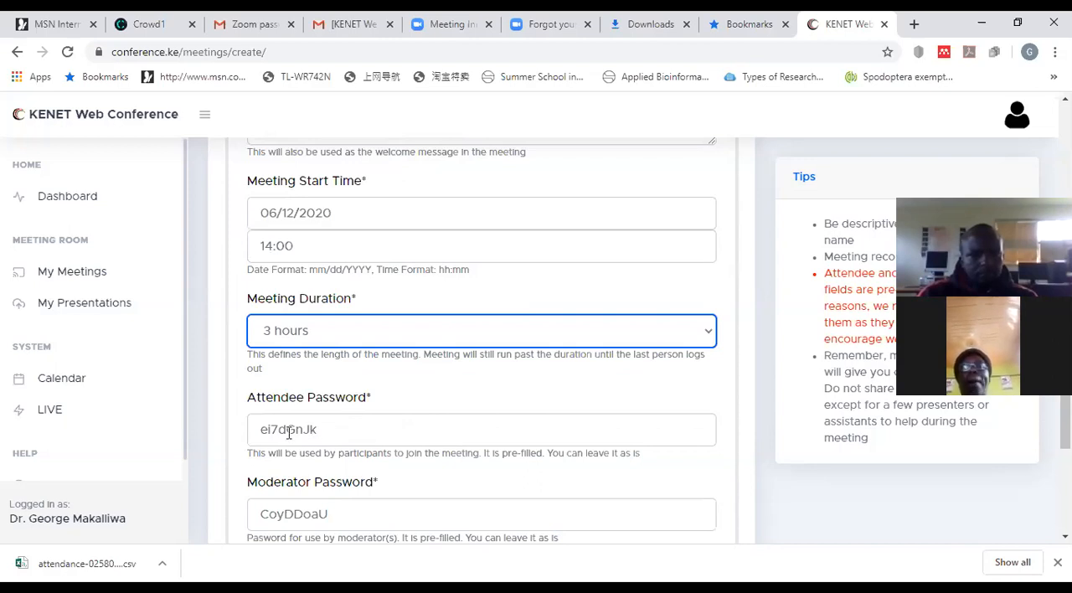
scroll(391, 500, down, 1)
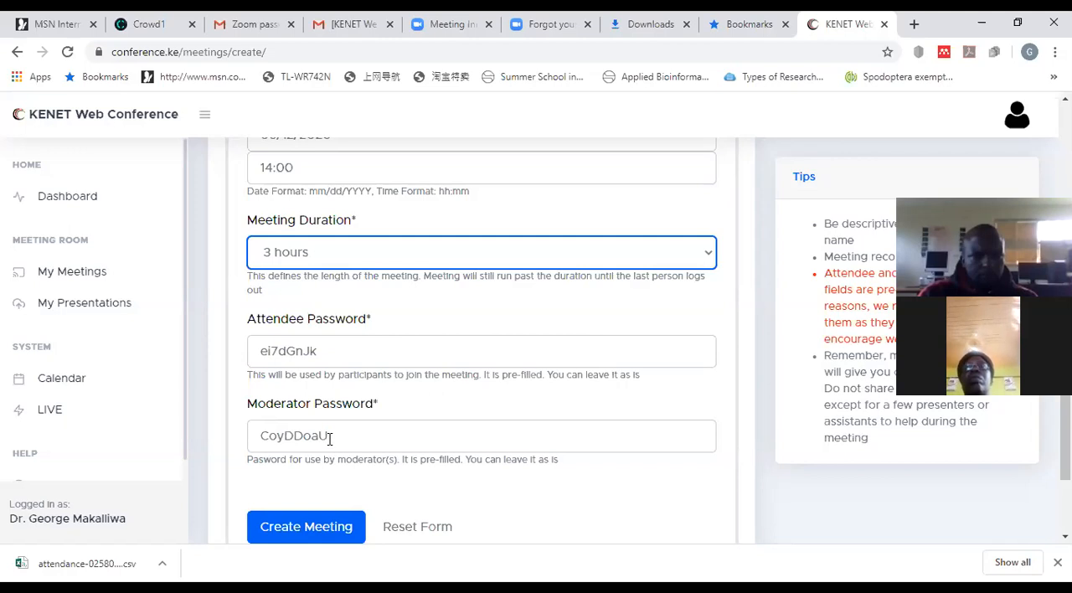
scroll(348, 442, down, 1)
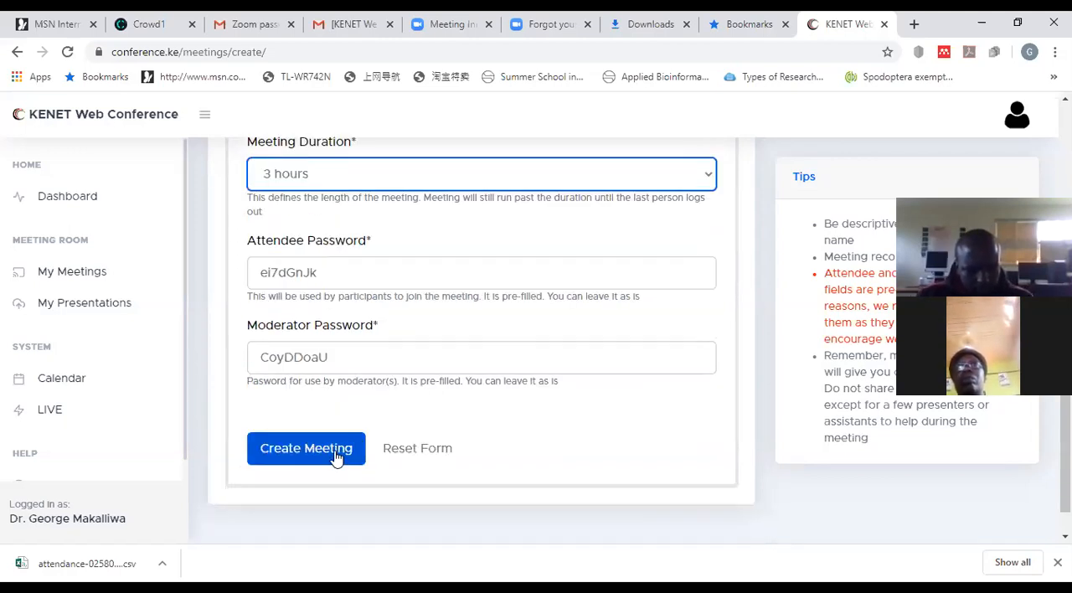
click(336, 457)
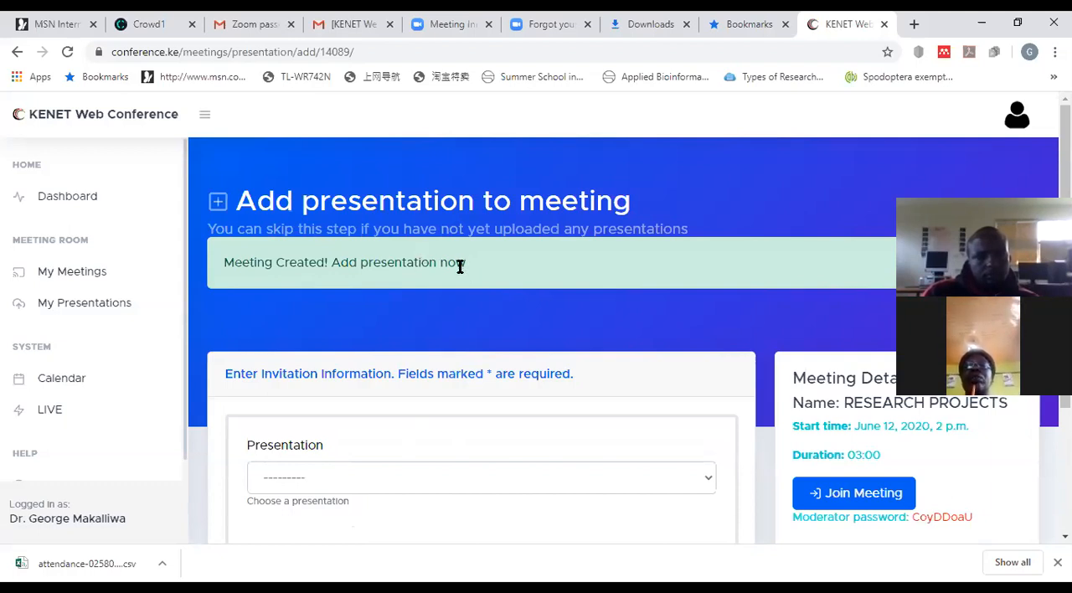
Step: Choose the "Research Project format." presentation for the meeting, and clear that choice back to the blank option
click(708, 481)
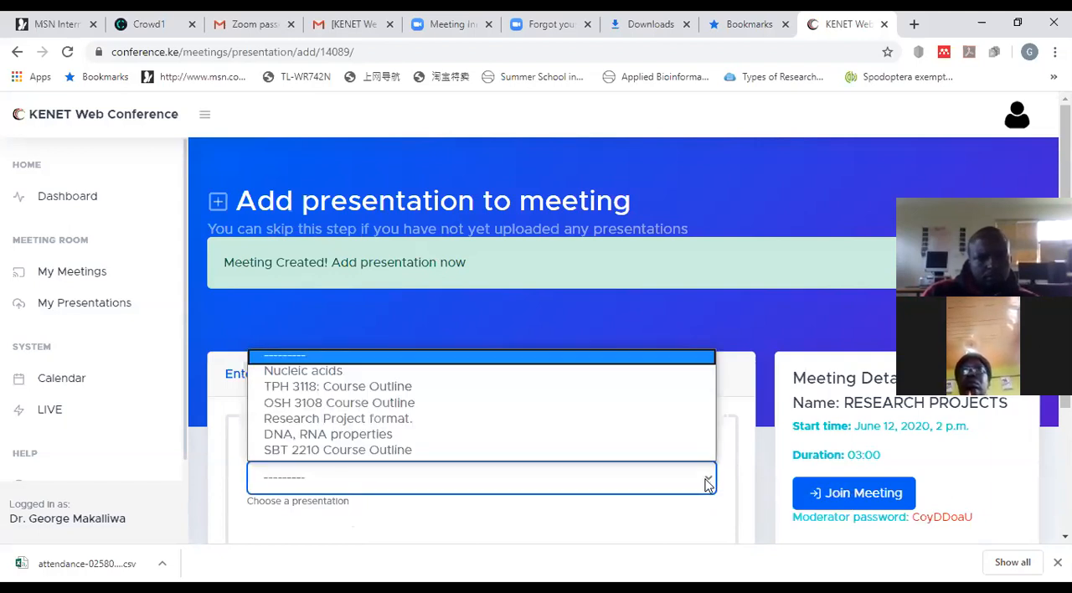
click(685, 424)
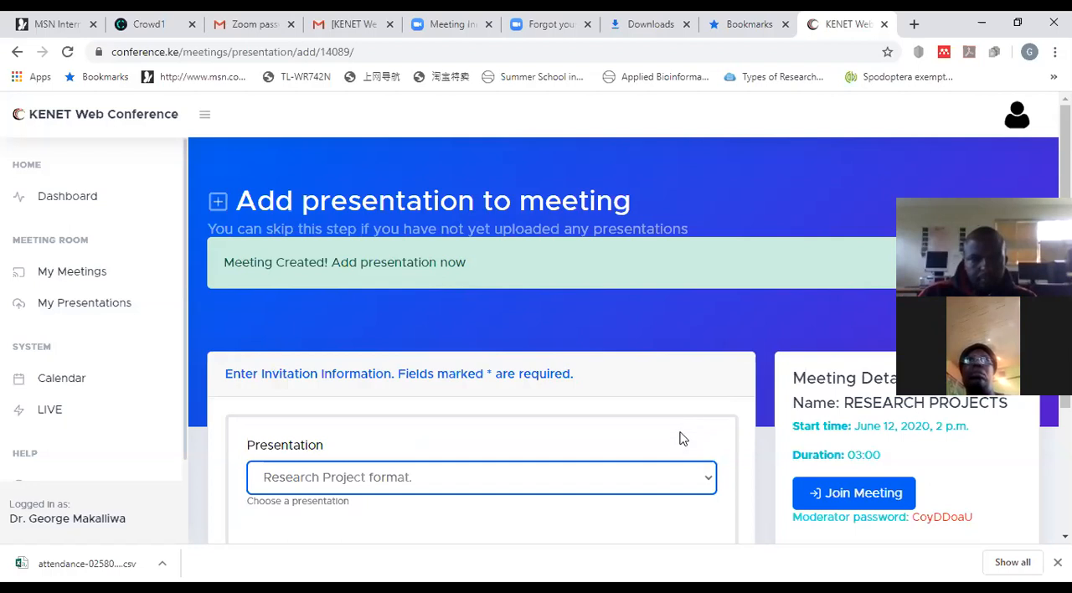
click(707, 483)
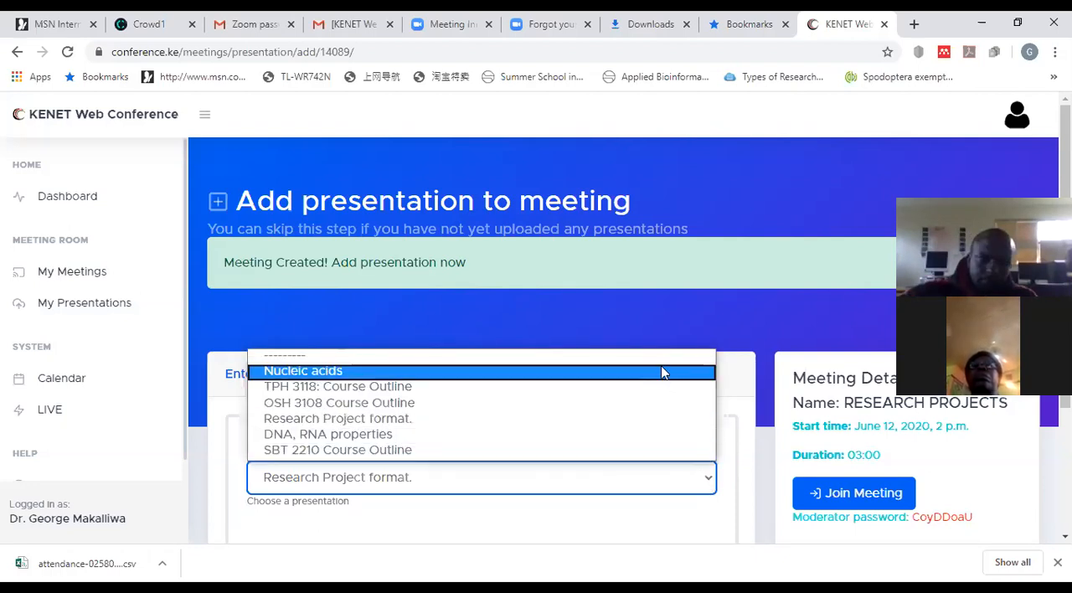
click(658, 359)
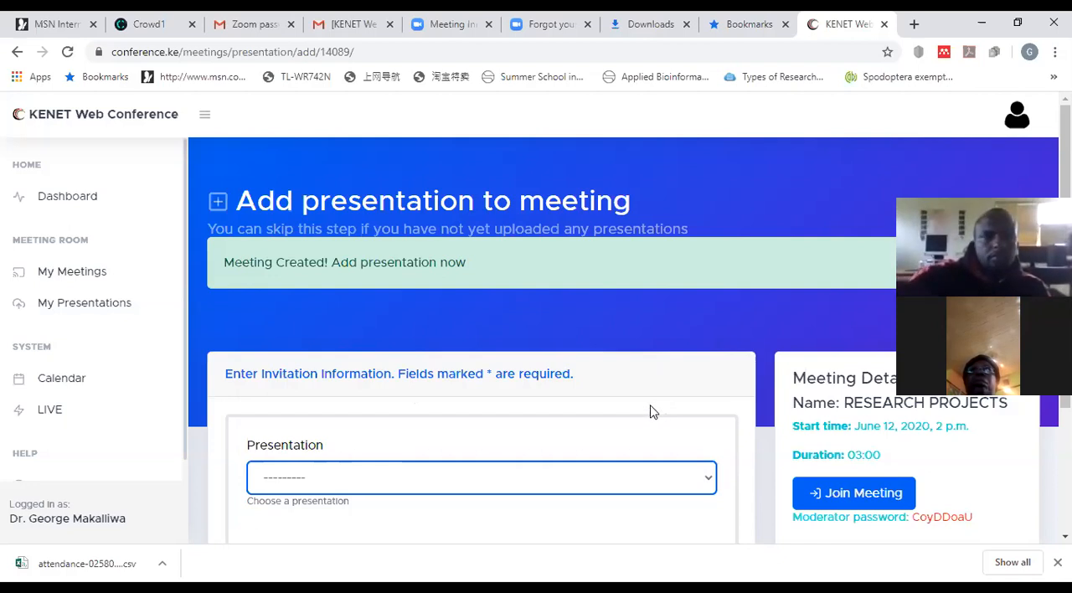
scroll(650, 410, down, 2)
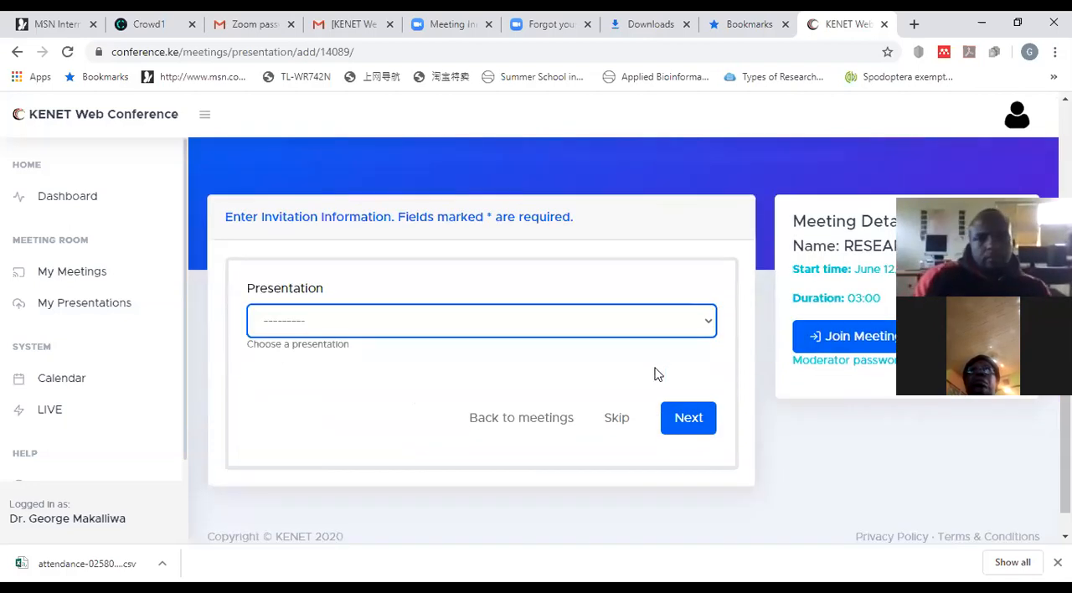
click(712, 324)
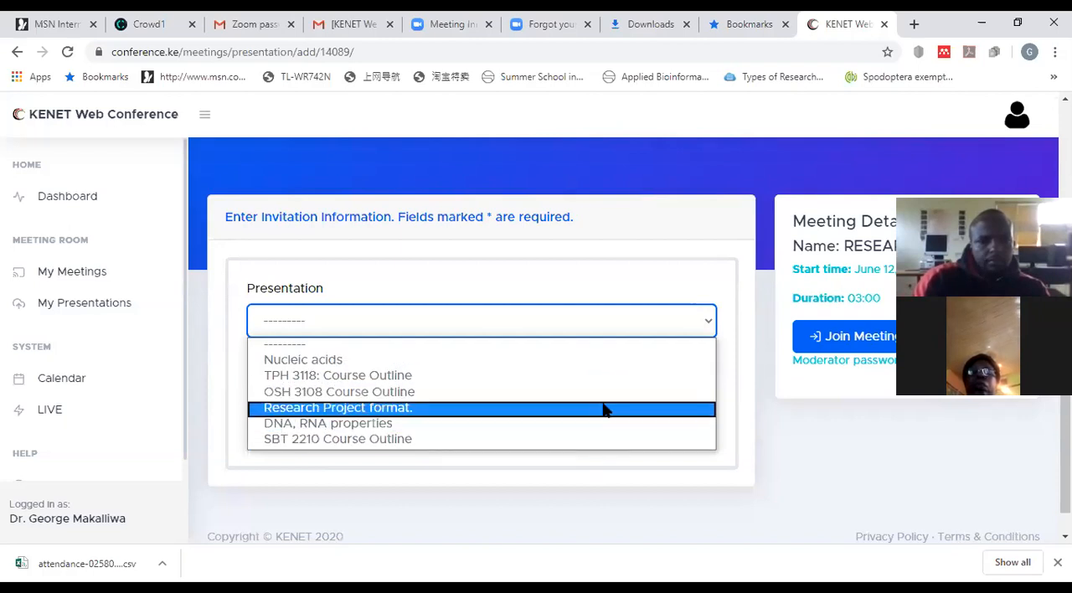
click(642, 282)
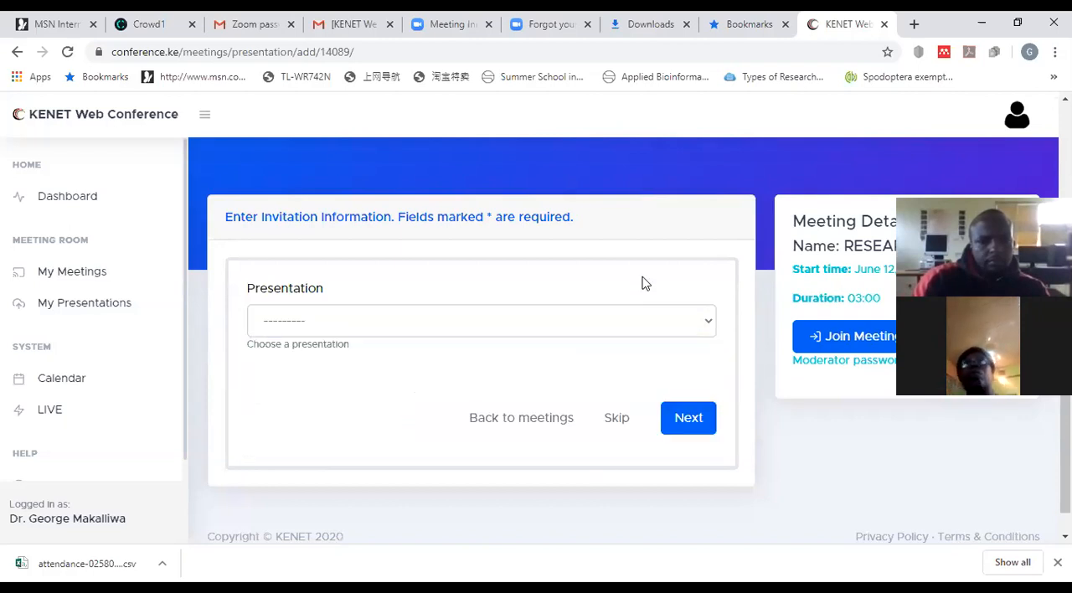
Step: Start a new presentation in My Presentations and title it "Data Collection and Analysis"
click(101, 308)
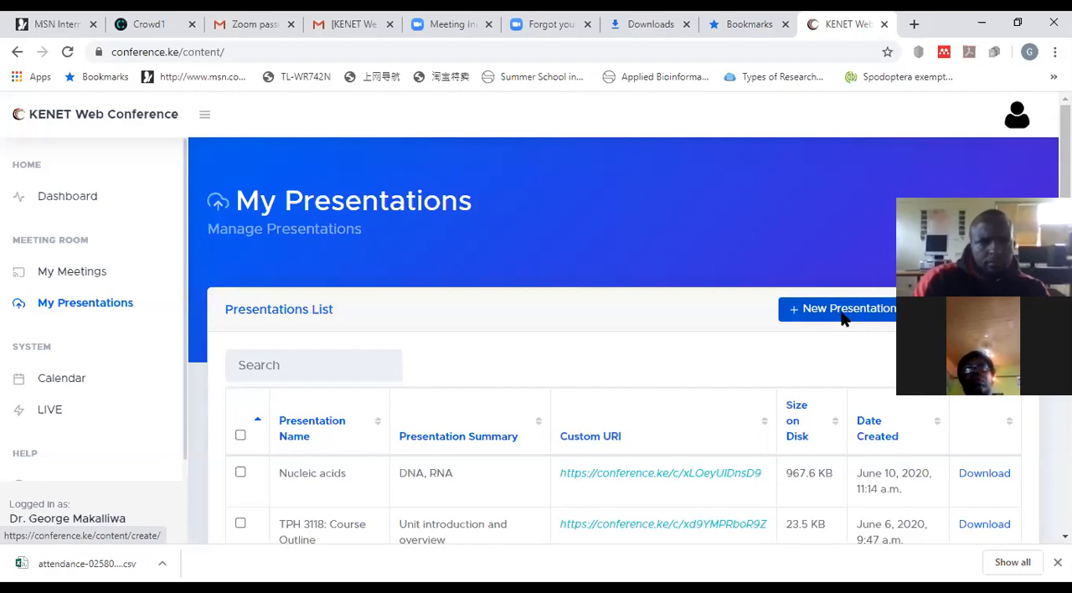
click(844, 321)
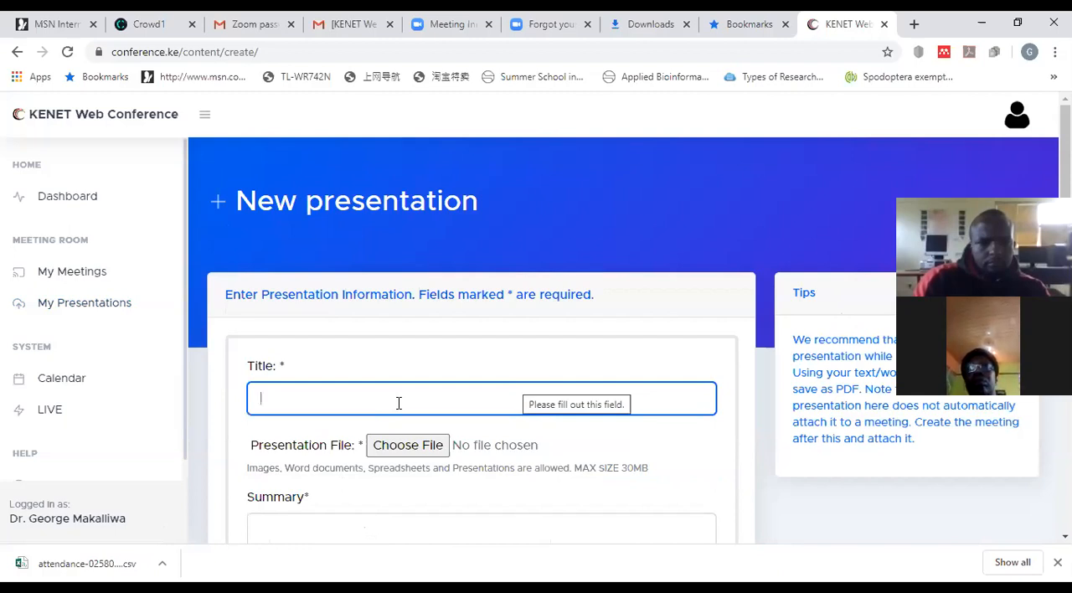
text(Da)
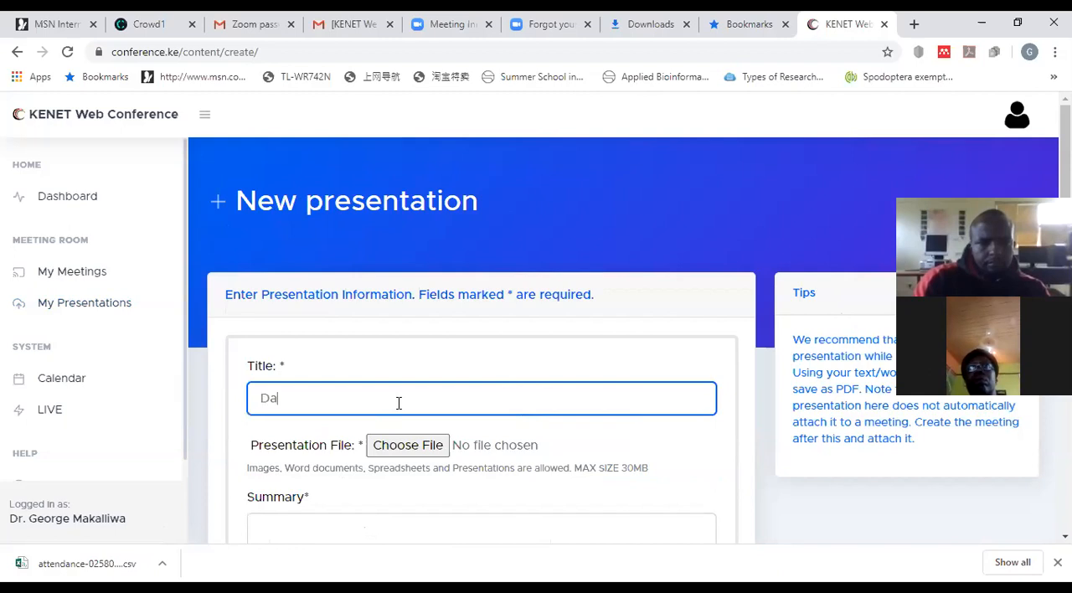
text(ta Collection)
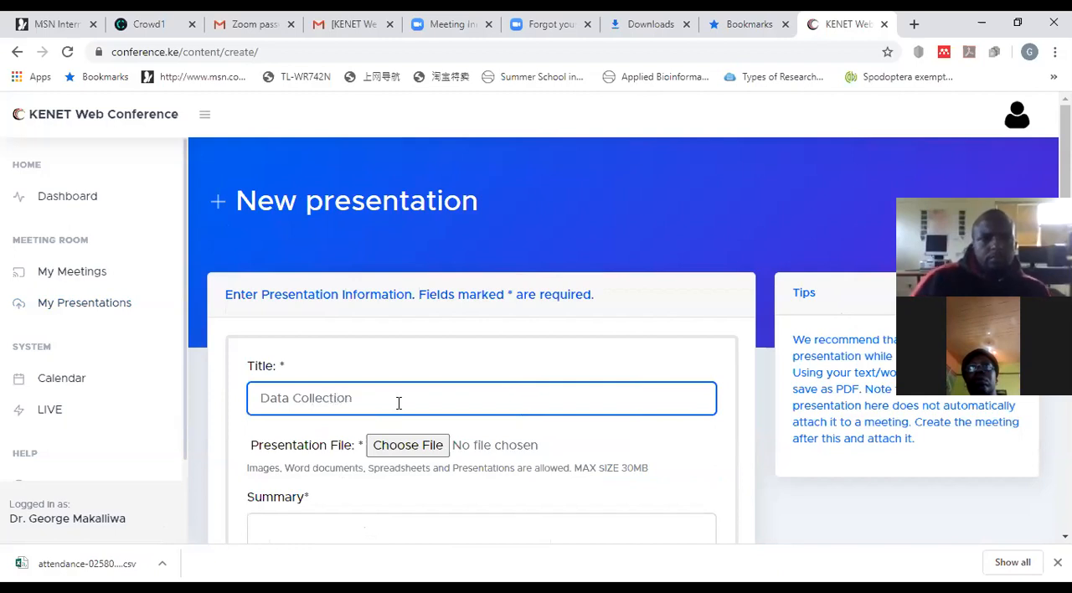
text( and An)
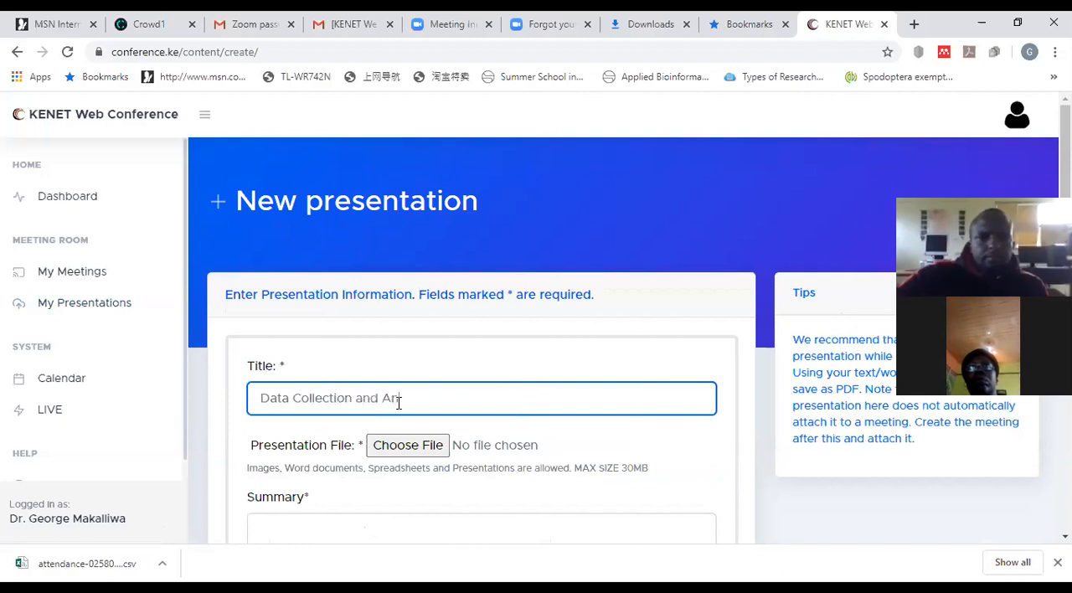
text(alysis)
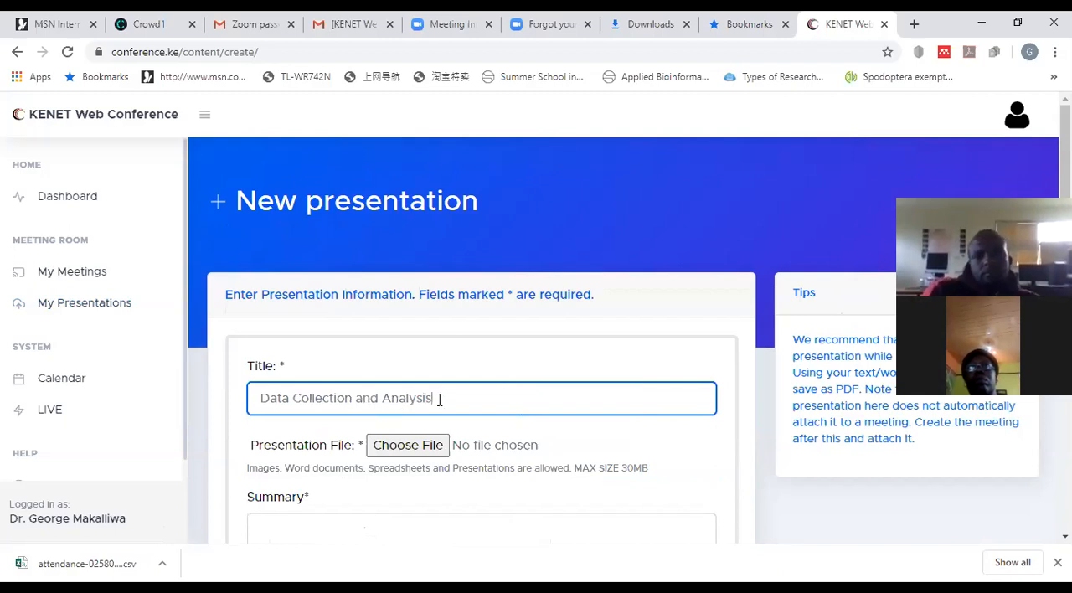
Step: Browse for the presentation file in the SBT 2401-MLS 2430 folder under TEACHING MATERIALS
click(439, 454)
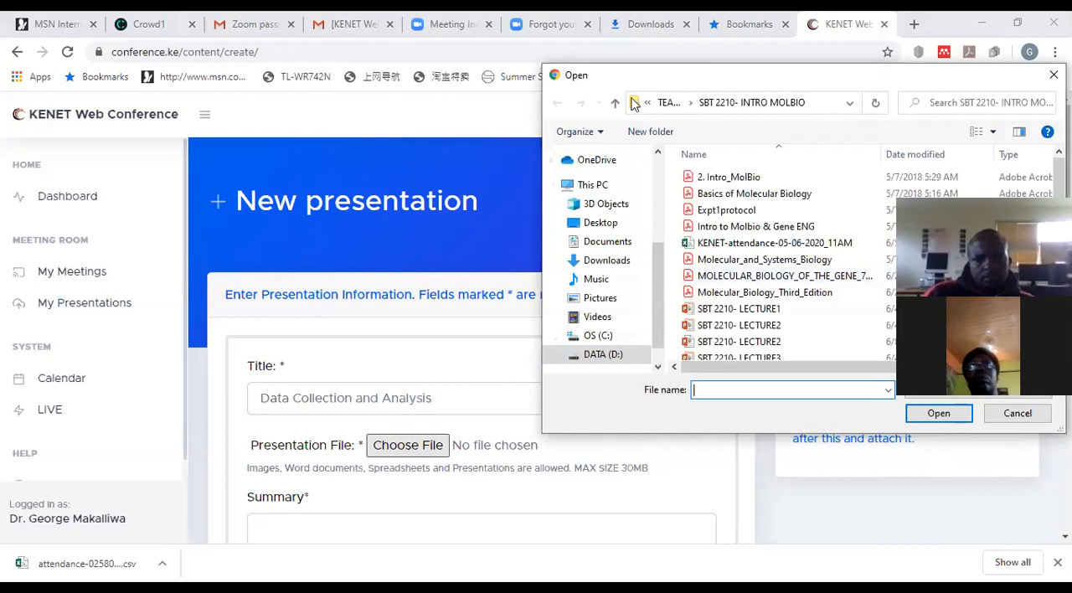
click(616, 103)
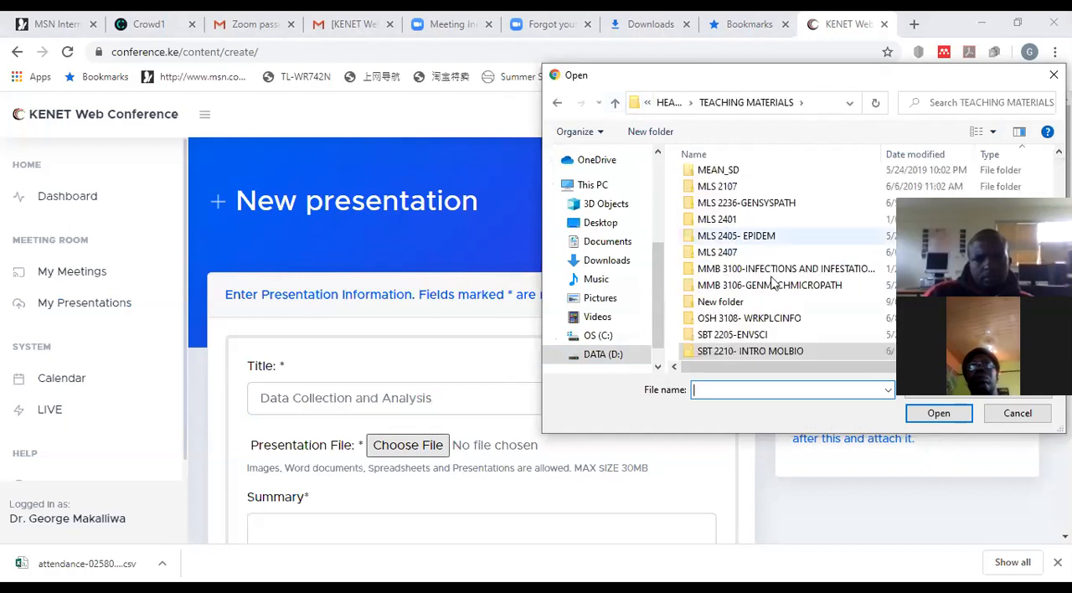
scroll(781, 304, down, 3)
scroll(781, 303, down, 4)
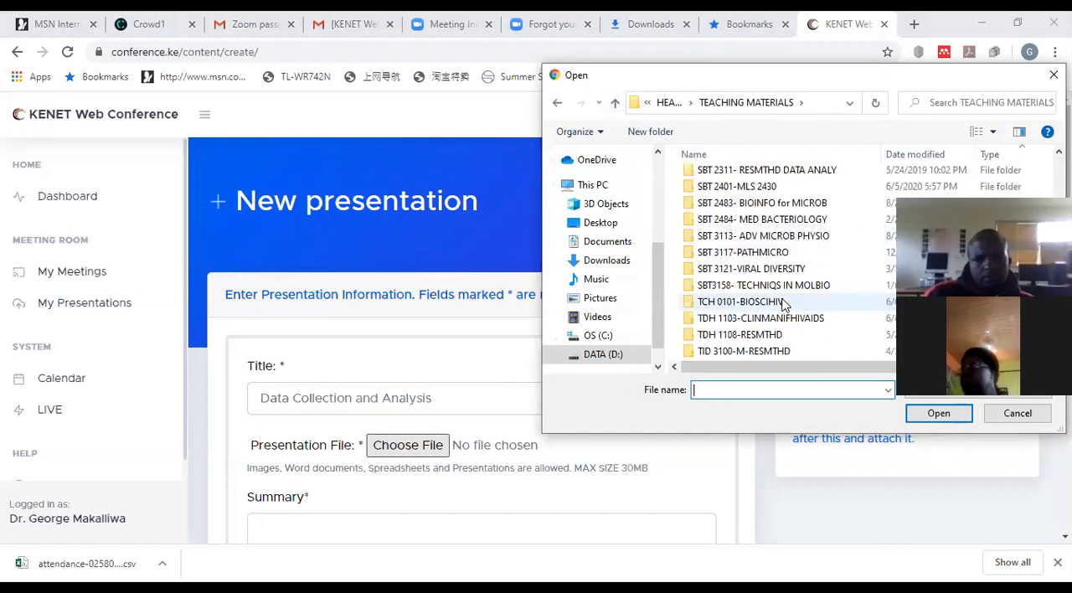
scroll(773, 276, up, 2)
scroll(775, 262, up, 2)
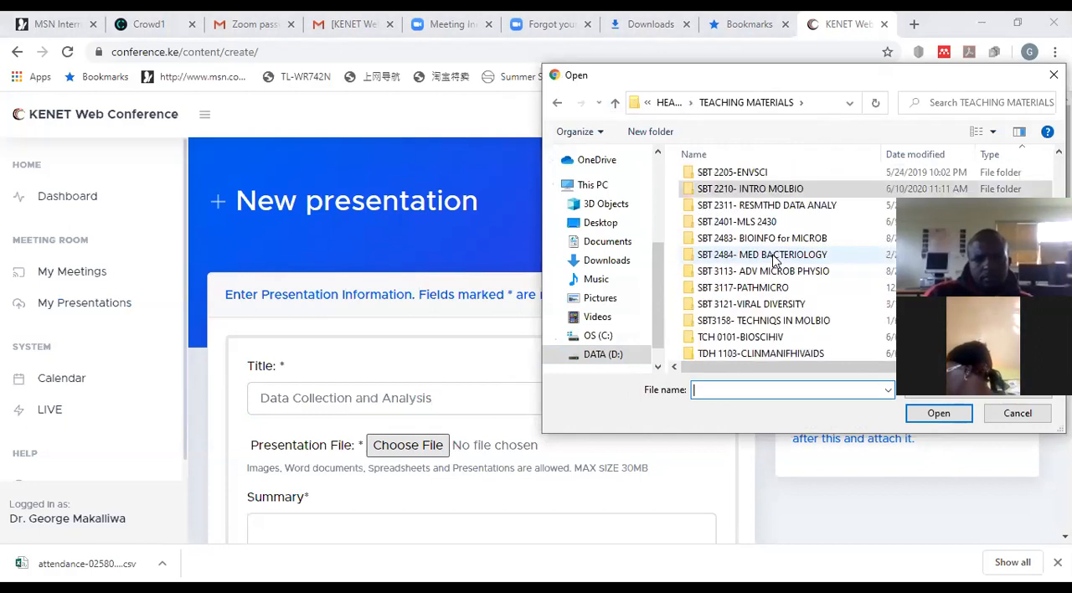
click(737, 221)
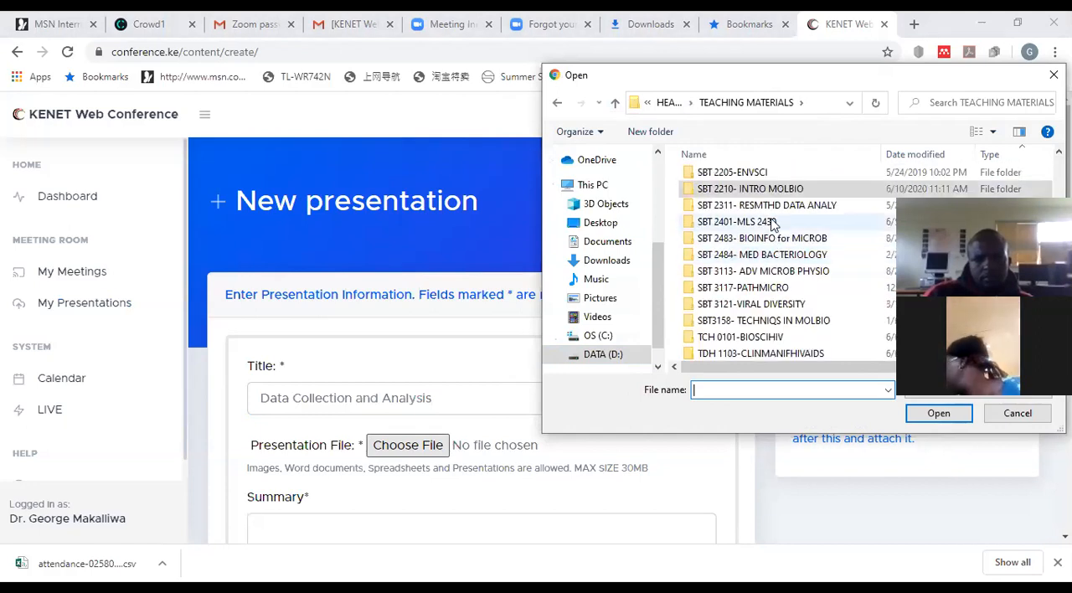
click(932, 414)
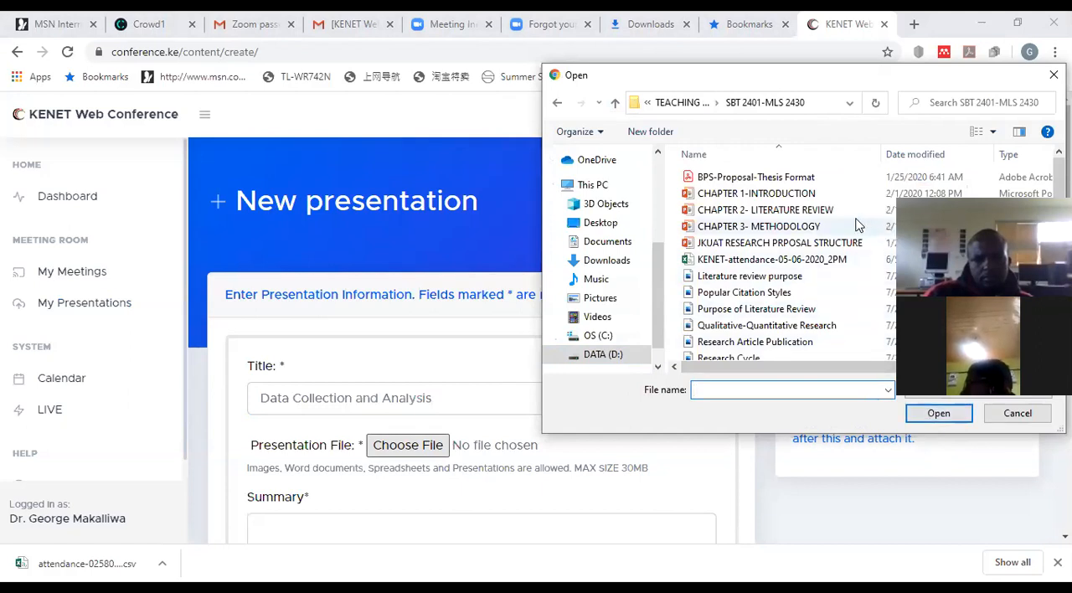
Step: Choose Thesis-Format-Final-2018 from the folder as the presentation file
scroll(840, 207, down, 3)
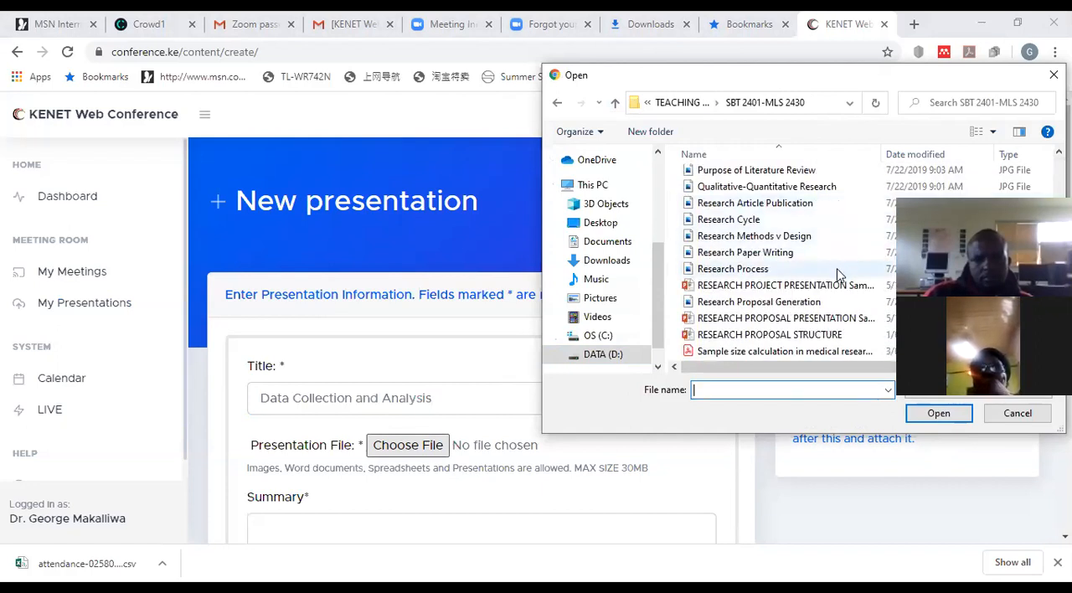
scroll(841, 287, down, 1)
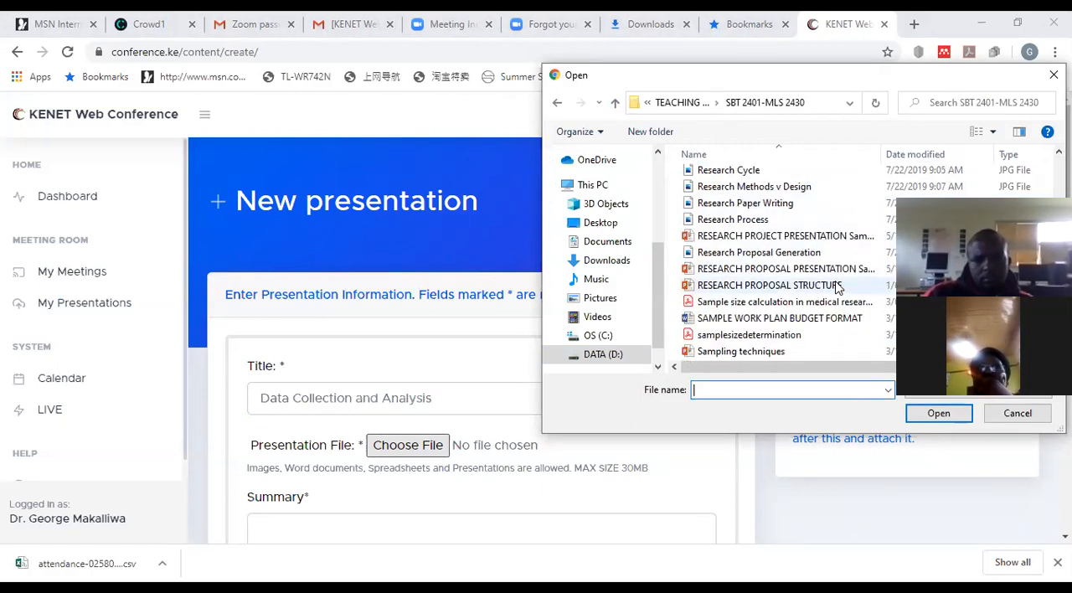
scroll(838, 287, down, 1)
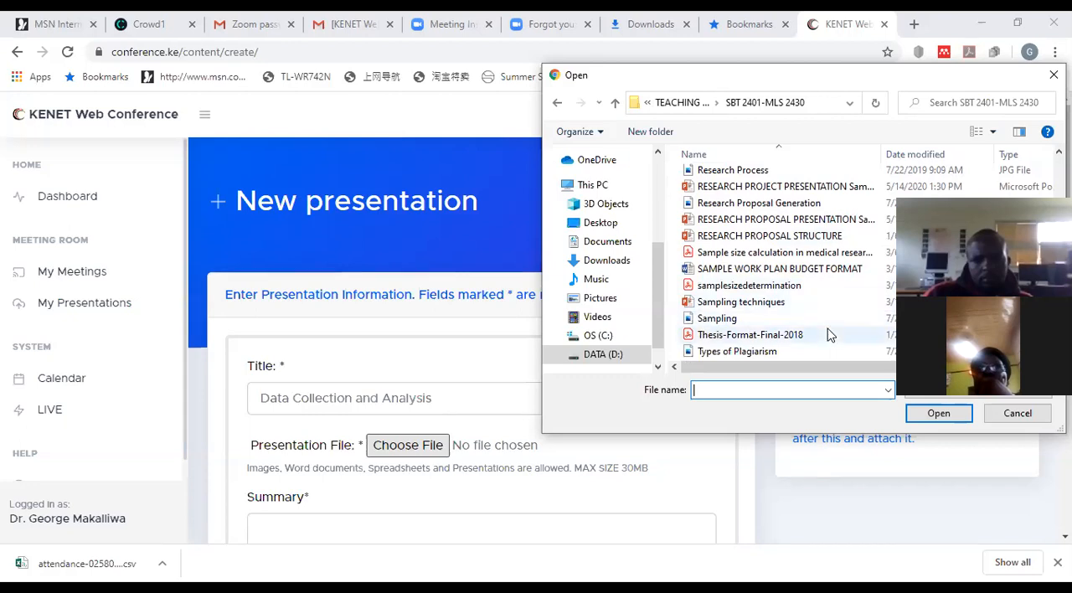
scroll(828, 335, up, 3)
scroll(829, 335, up, 2)
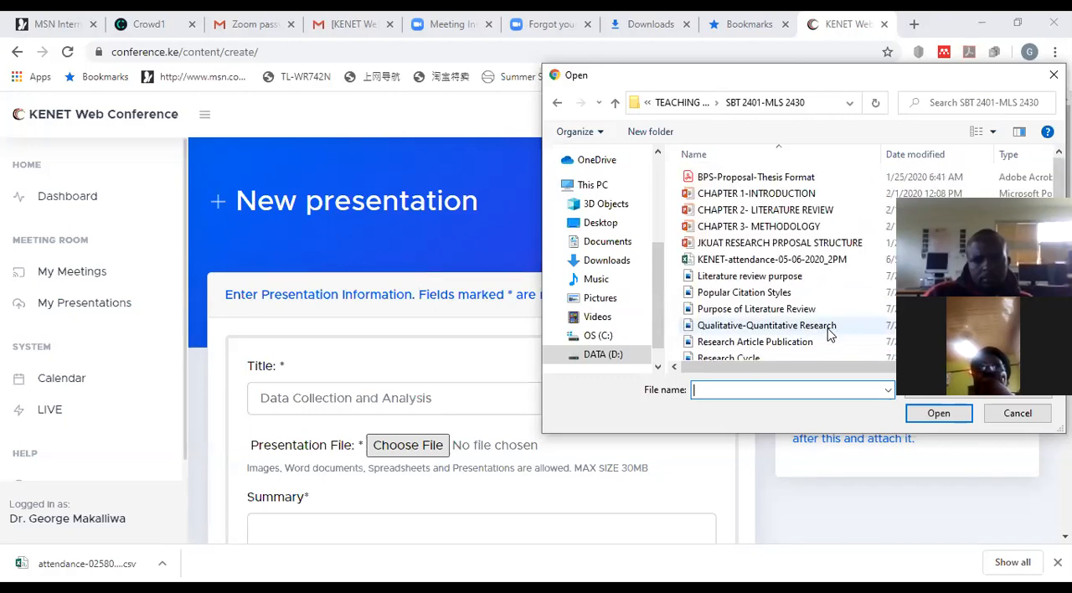
scroll(828, 335, down, 5)
click(821, 335)
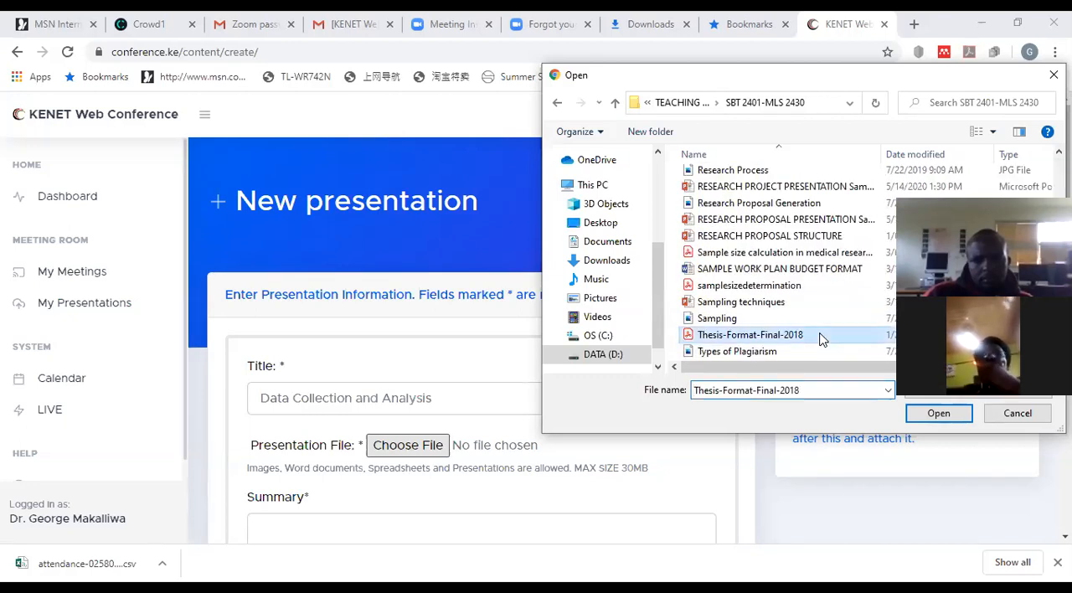
click(939, 414)
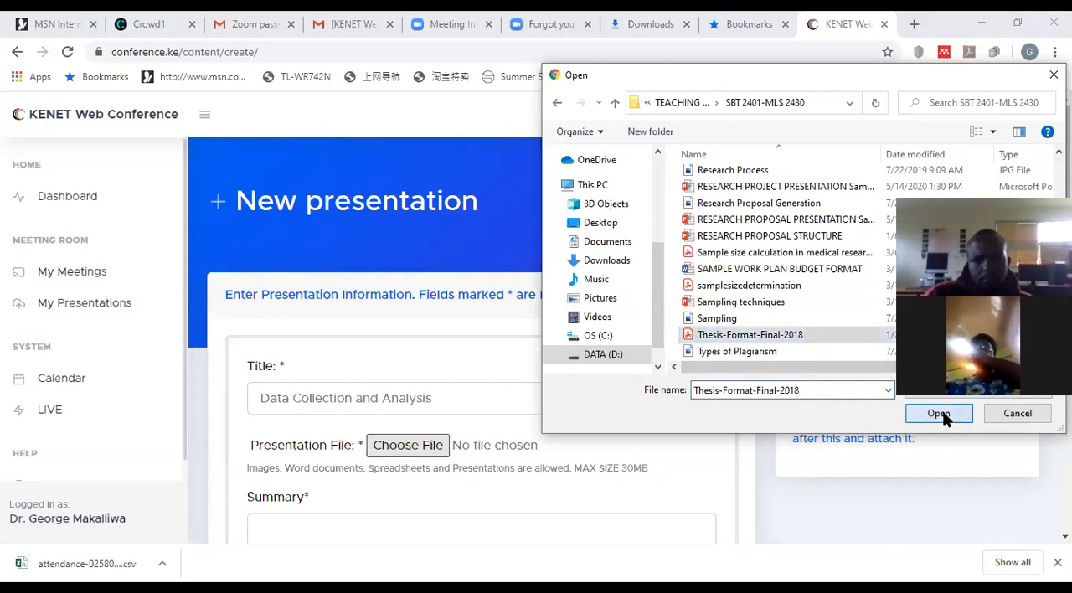
Step: Enter "Data Collection, Analysis and Presentation" as the presentation's summary and submit the new presentation
scroll(678, 368, down, 3)
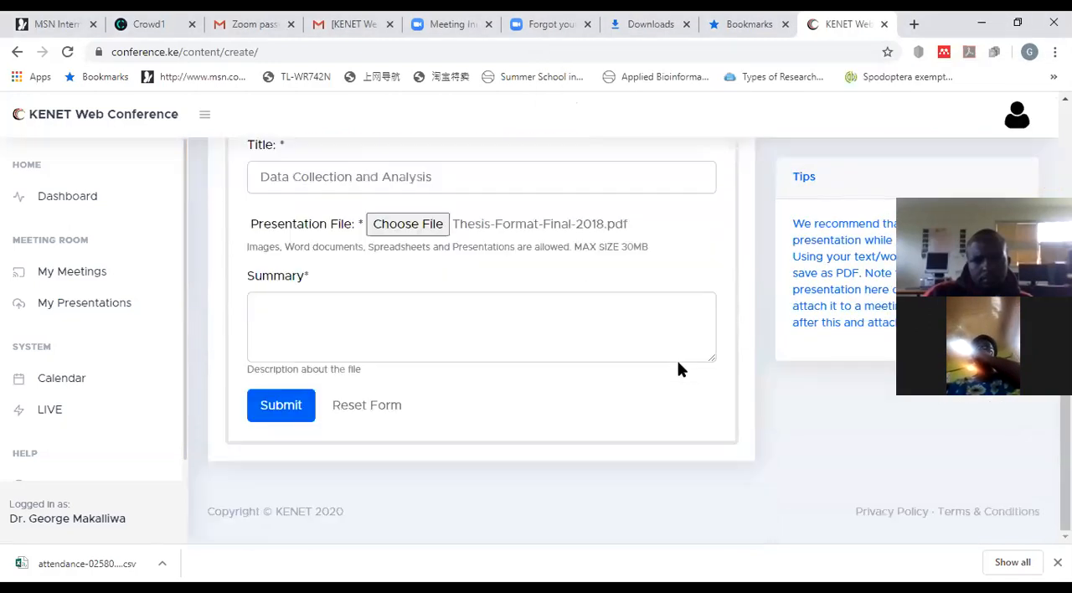
click(510, 324)
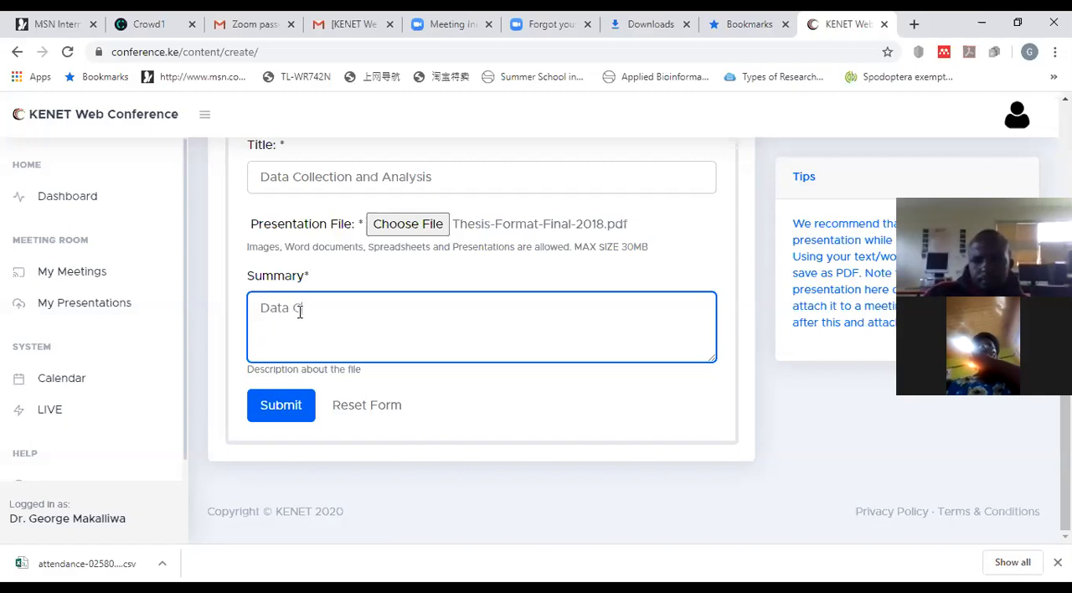
text(on and )
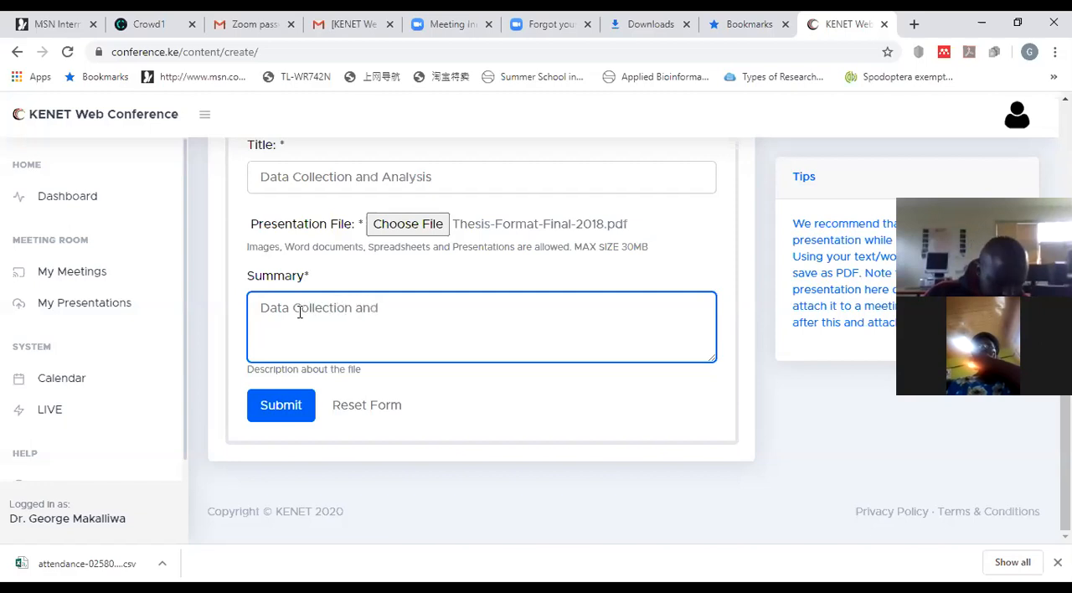
text(Analysis)
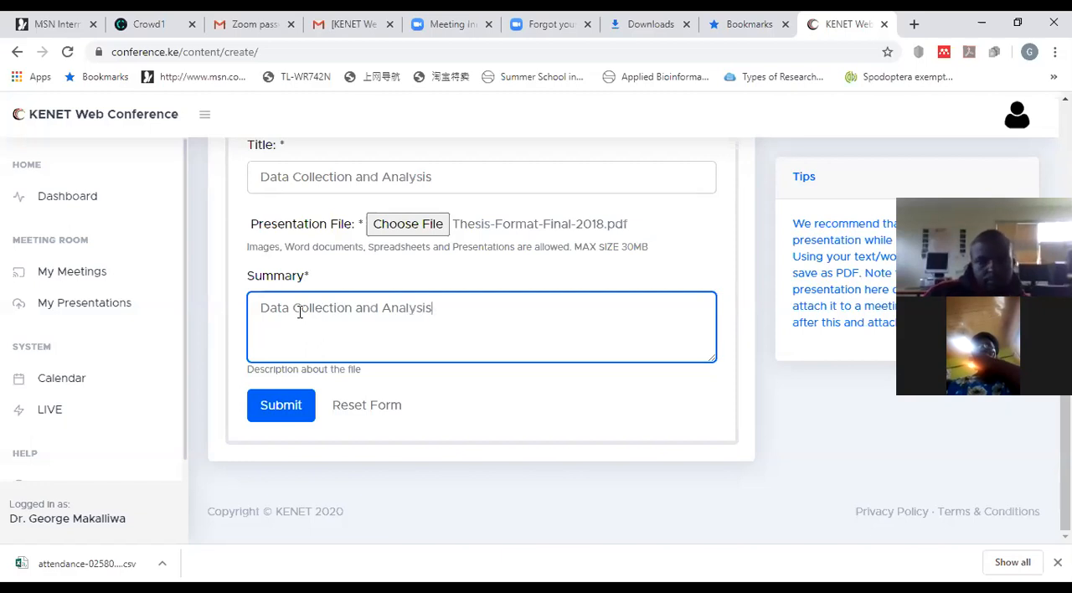
click(378, 308)
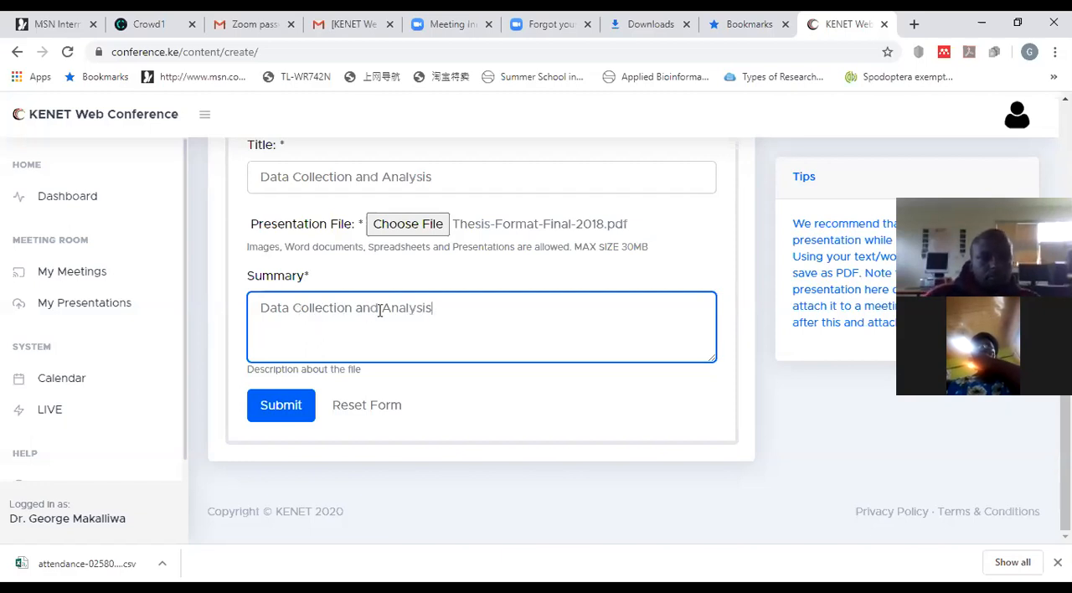
key(BackSpace)
key(BackSpace)
key(BackSpace)
key(BackSpace)
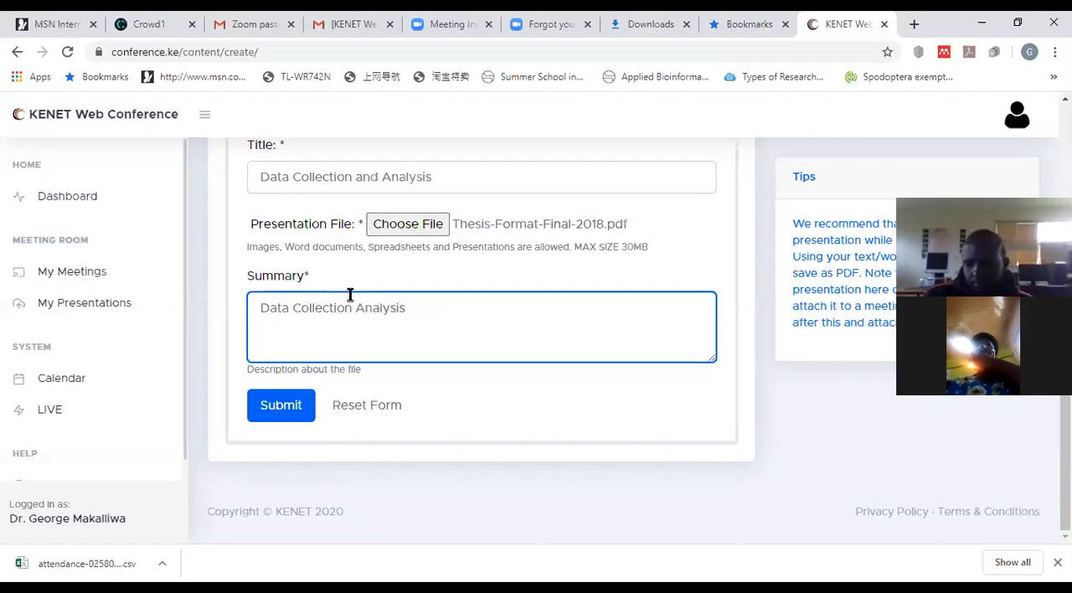
text(,)
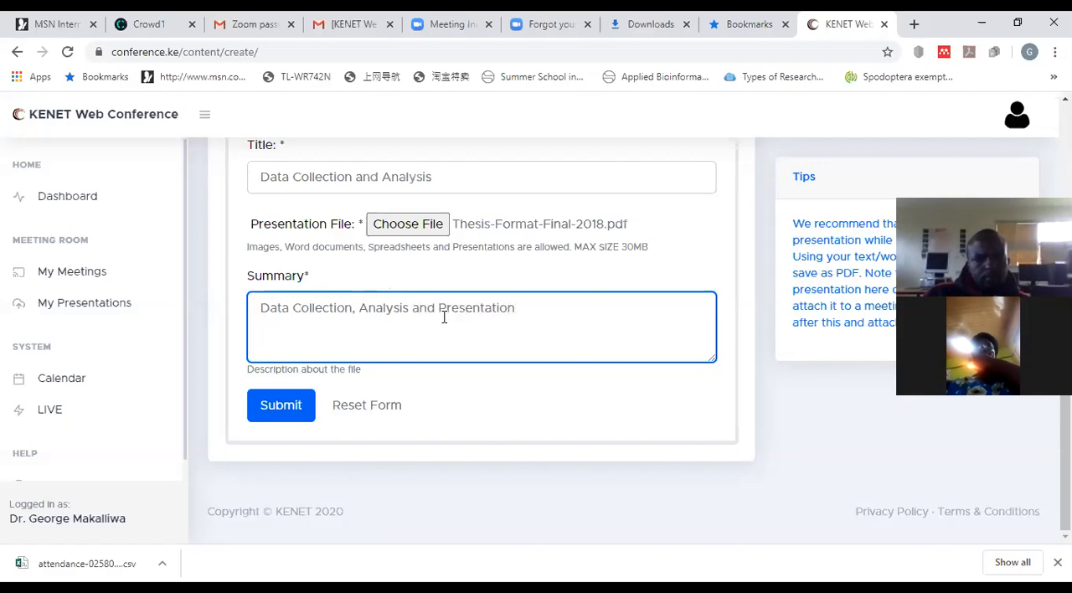
click(308, 407)
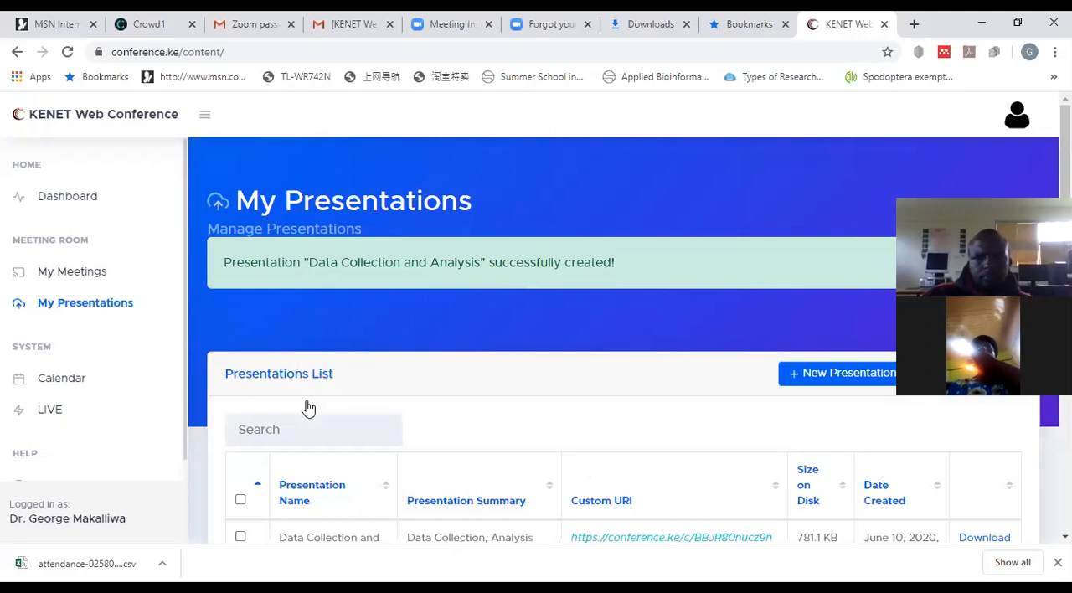
scroll(351, 377, down, 2)
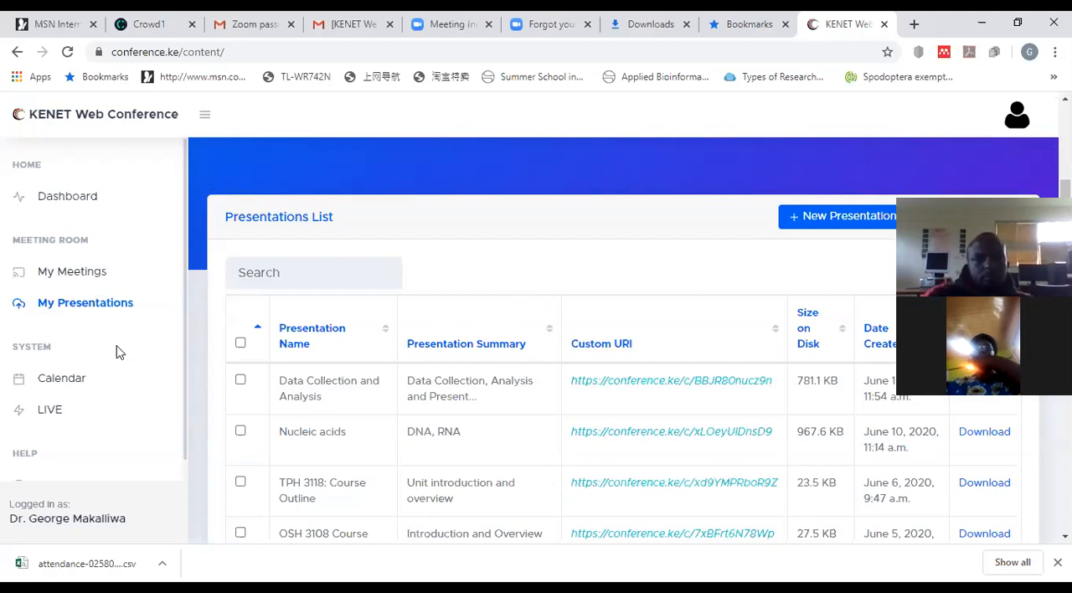
Step: From My Meetings, attach the "Data Collection and Analysis" presentation to the RESEARCH PROJECTS meeting
click(75, 280)
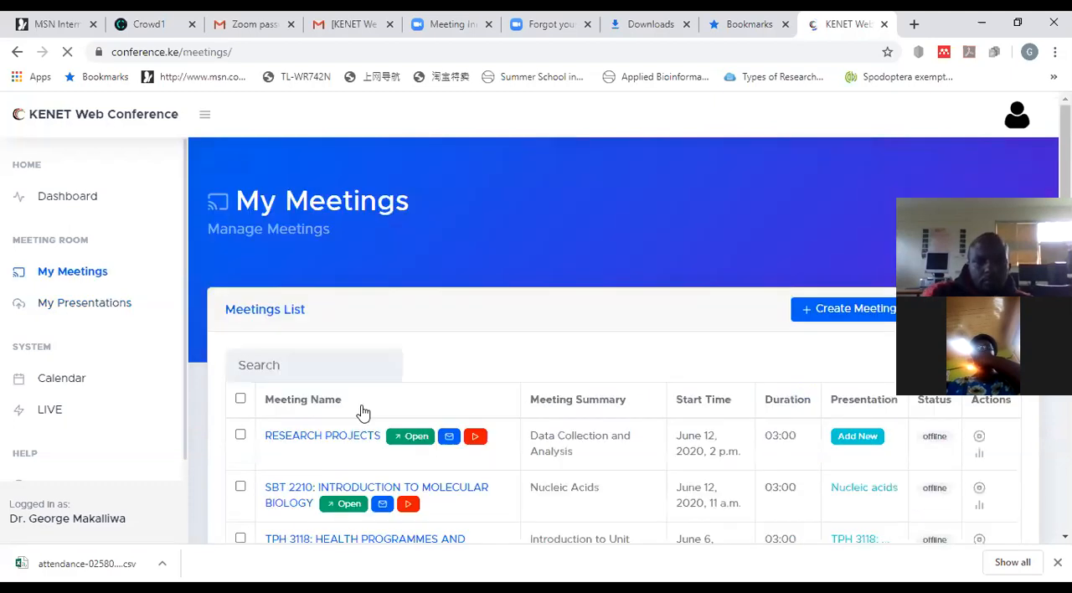
scroll(628, 387, down, 2)
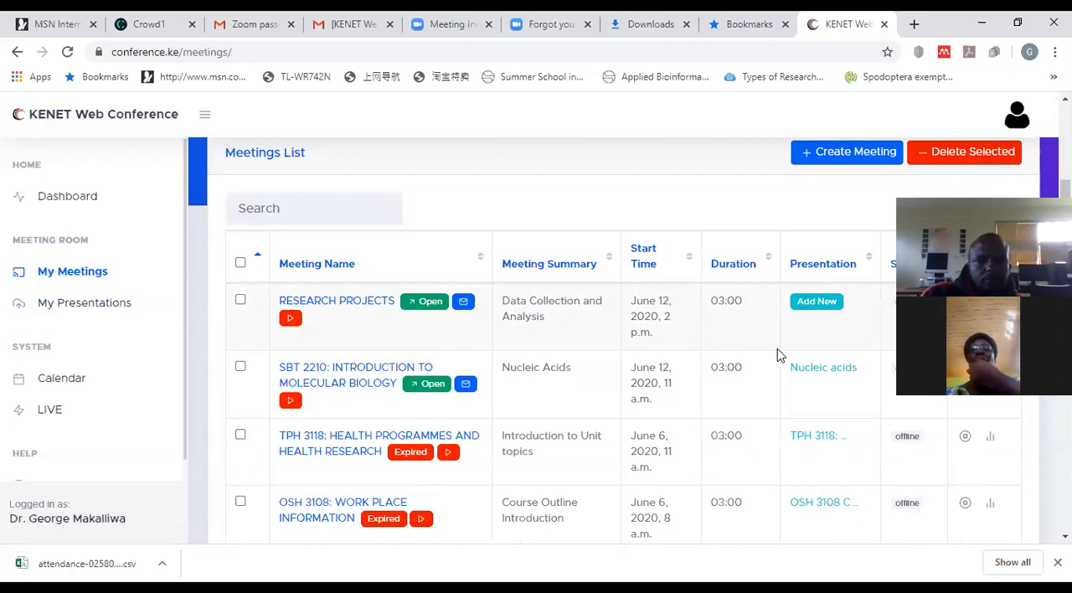
click(814, 303)
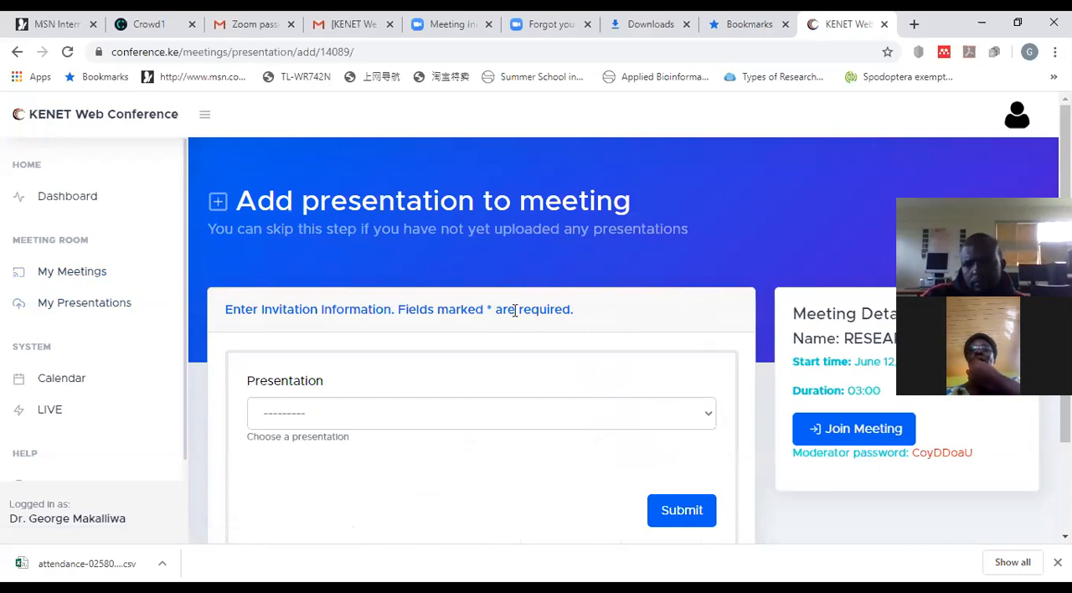
scroll(514, 310, down, 2)
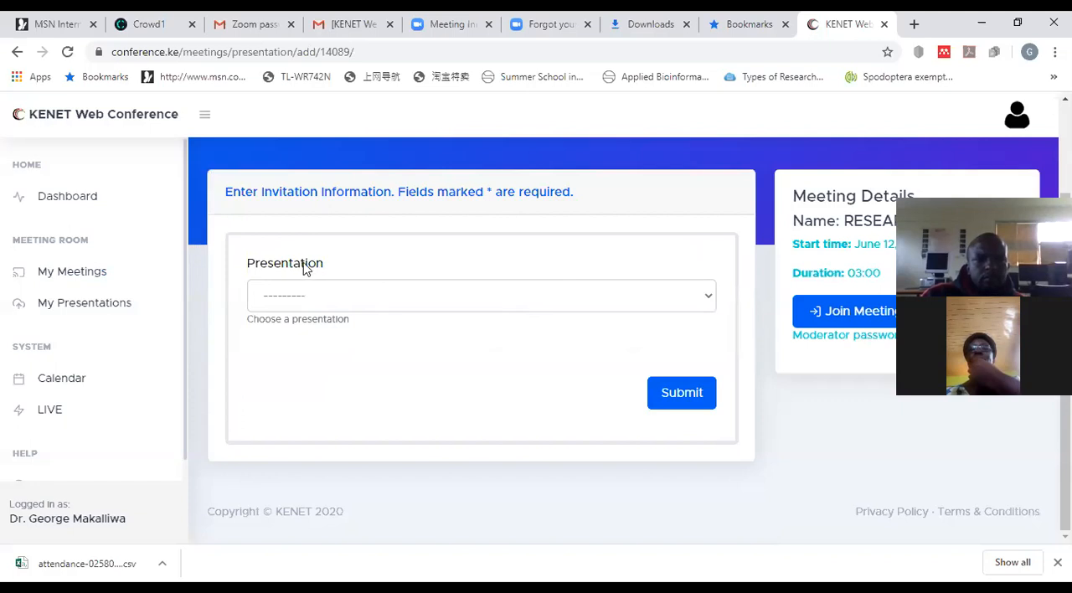
click(709, 300)
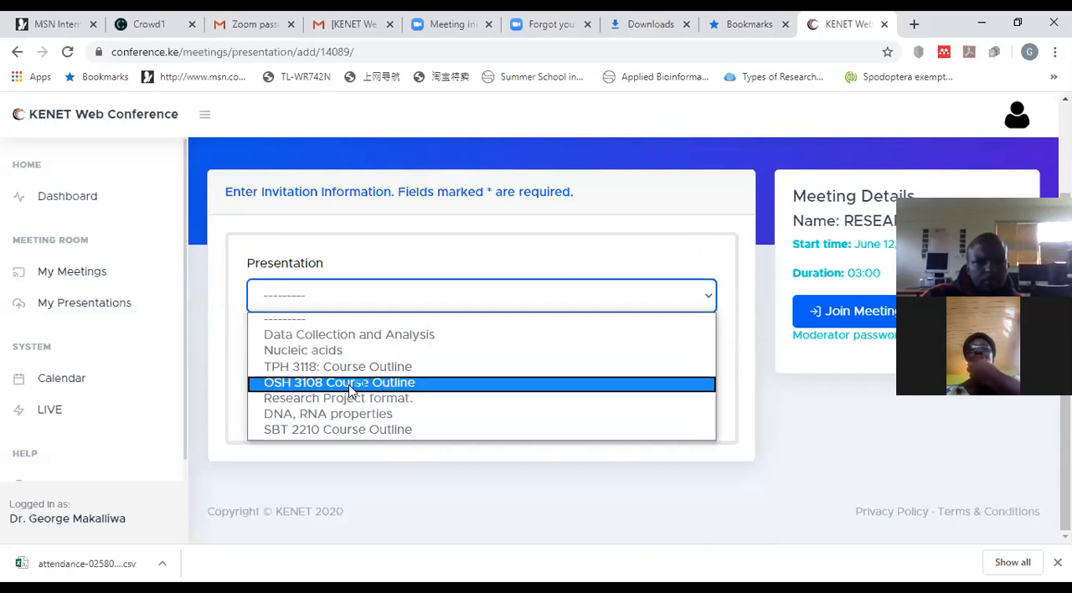
click(453, 337)
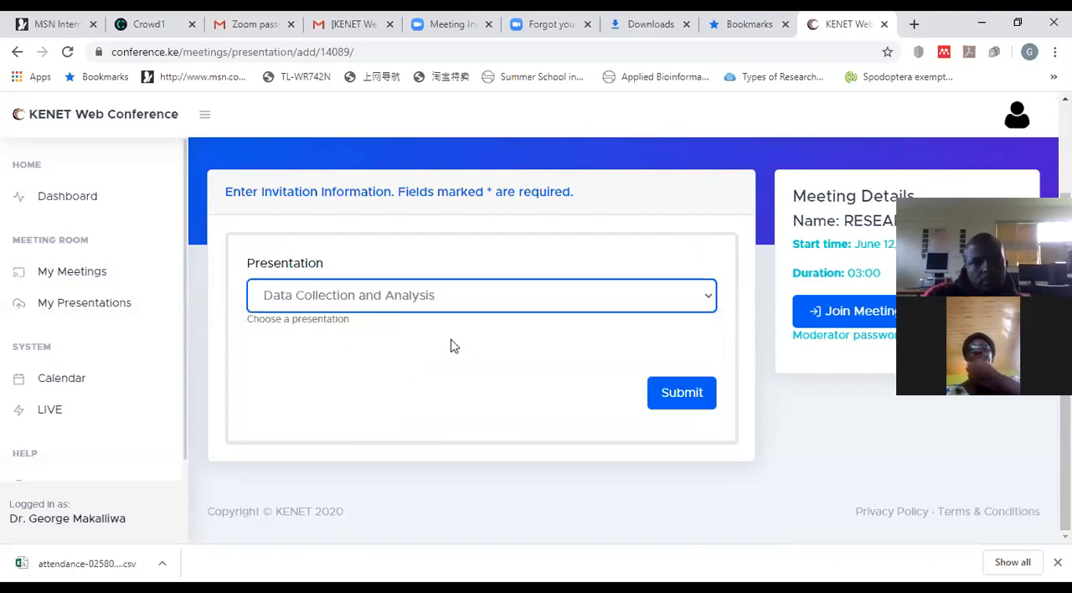
click(695, 398)
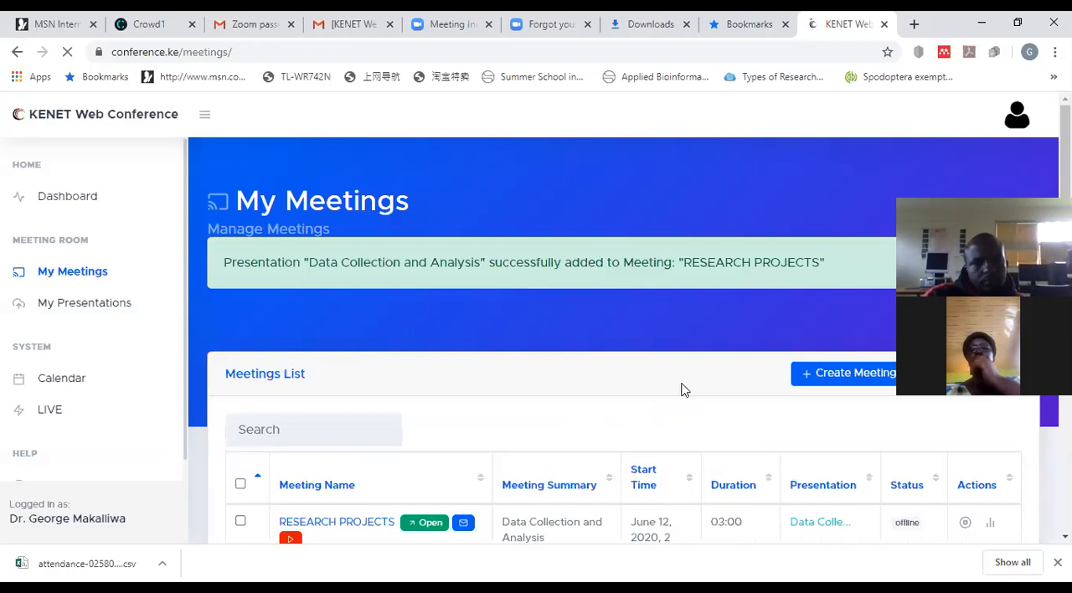
scroll(681, 389, down, 2)
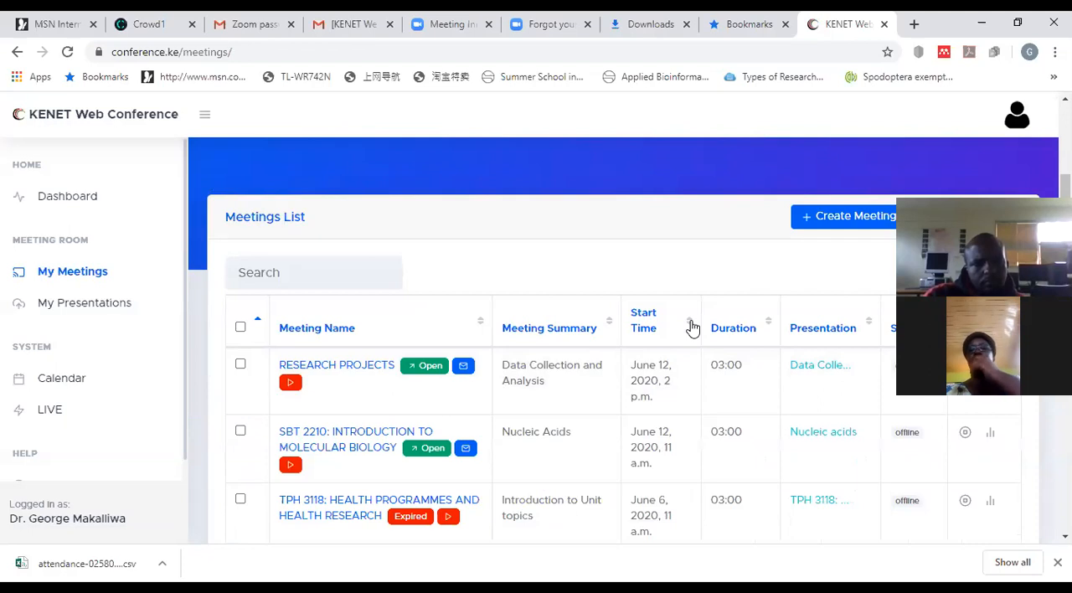
Step: Open the invitation form for the RESEARCH PROJECTS meeting and look over its recipient, subject and message fields
scroll(692, 326, down, 1)
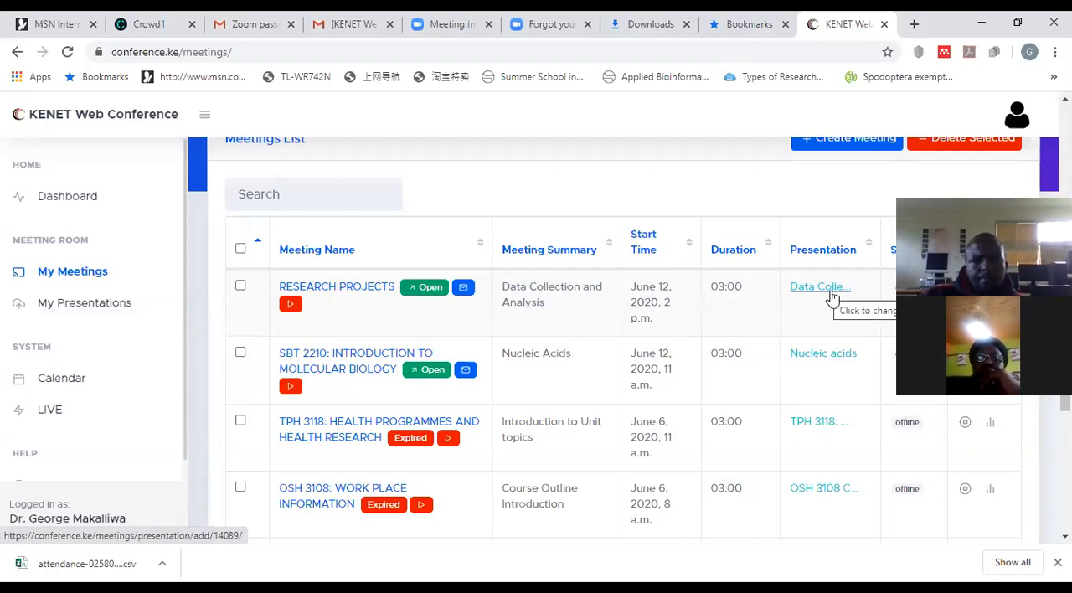
click(463, 288)
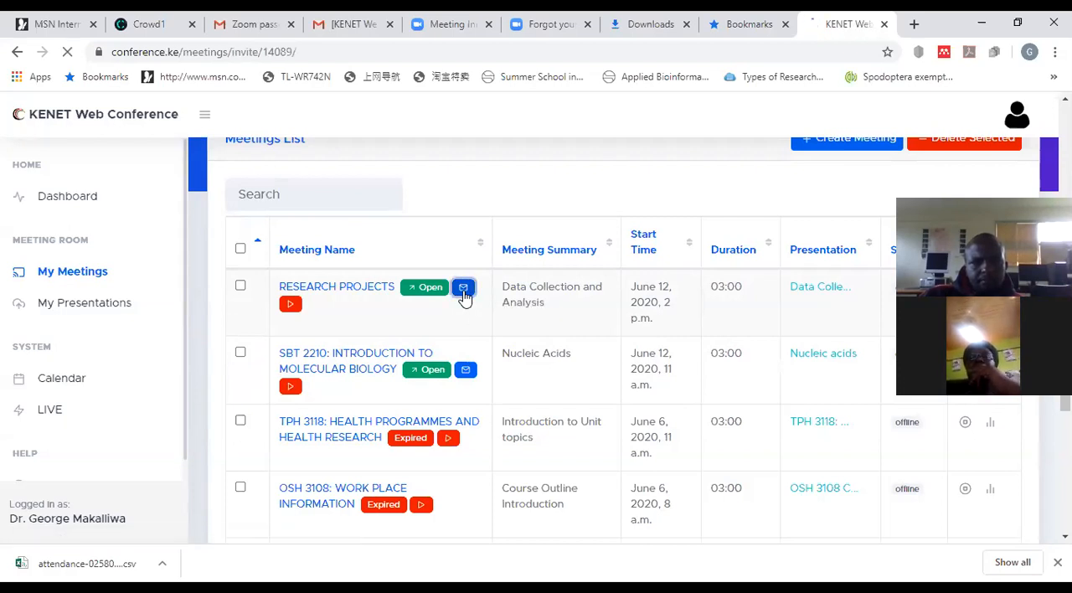
scroll(461, 302, down, 1)
scroll(460, 314, down, 1)
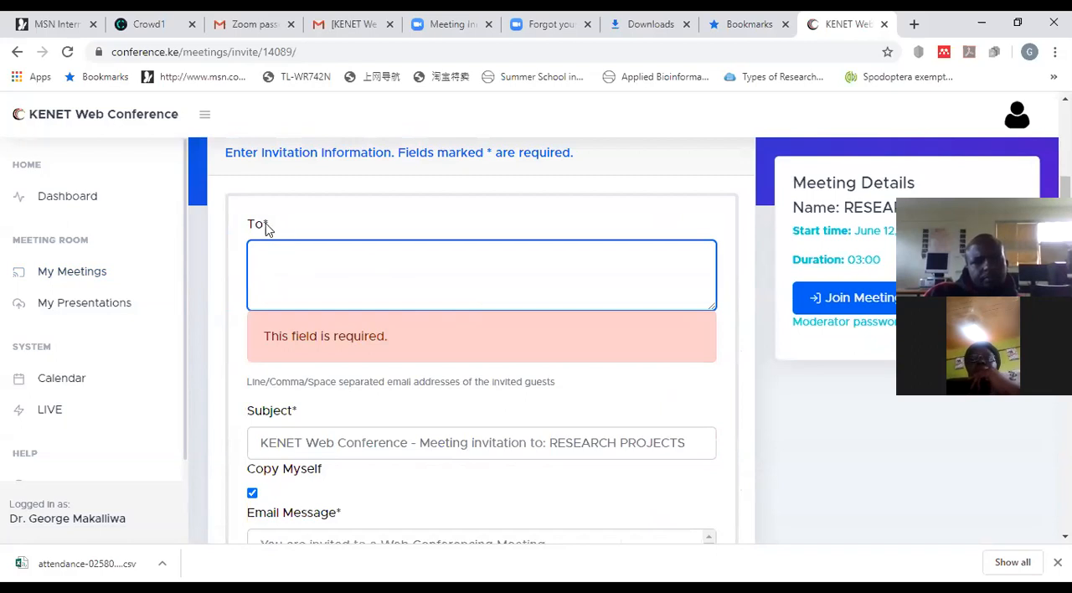
scroll(277, 274, down, 1)
scroll(280, 274, down, 1)
scroll(280, 254, up, 1)
scroll(283, 254, down, 3)
scroll(286, 264, up, 5)
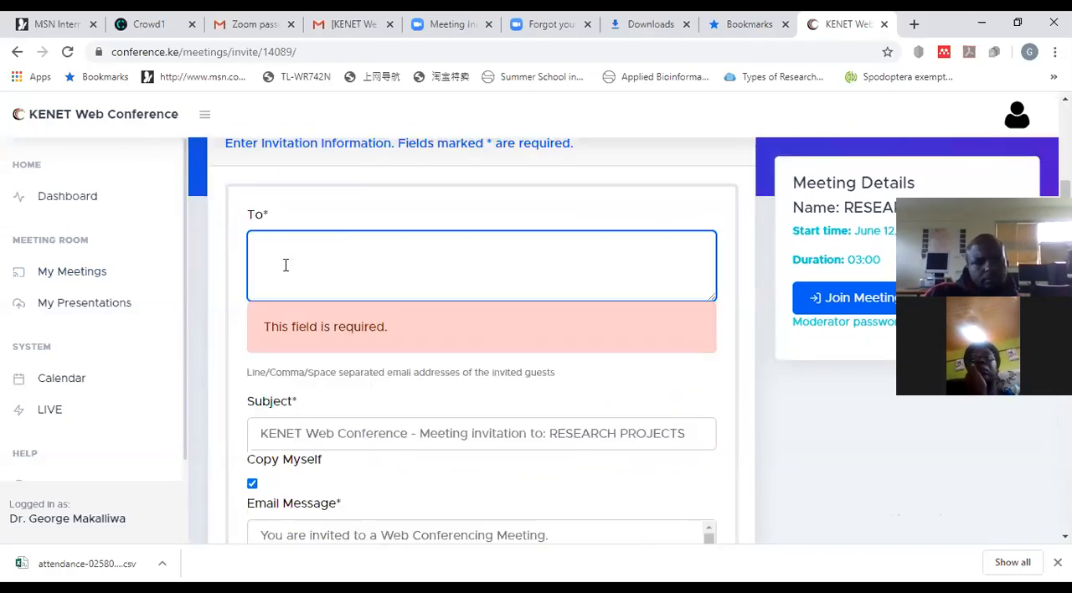
scroll(289, 359, down, 1)
scroll(289, 335, down, 1)
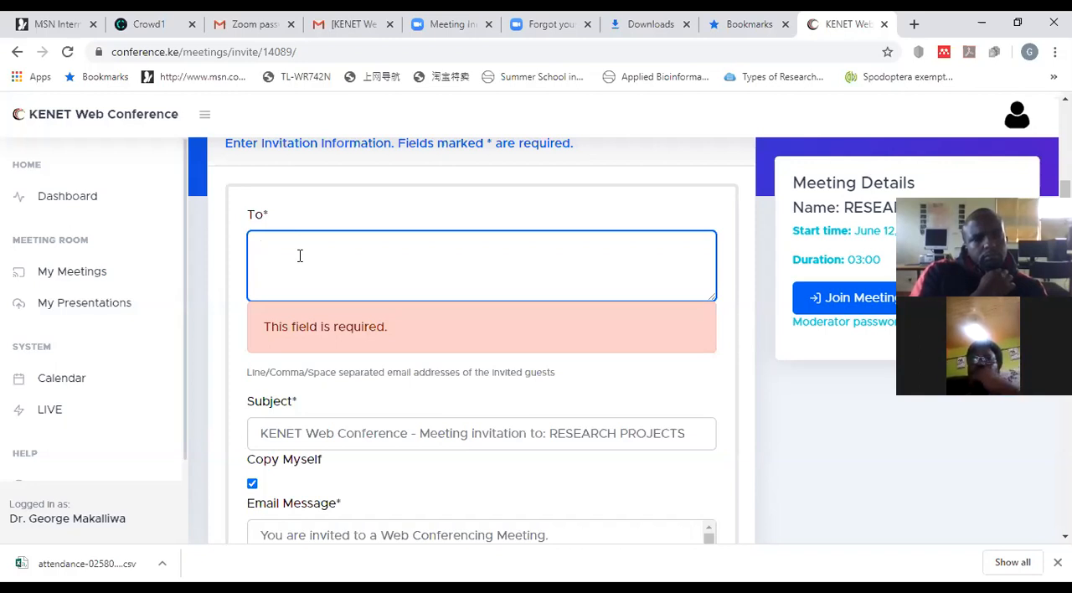
Step: Enter the invited guest's e-mail address as the recipient of the RESEARCH PROJECTS invitation
text(g)
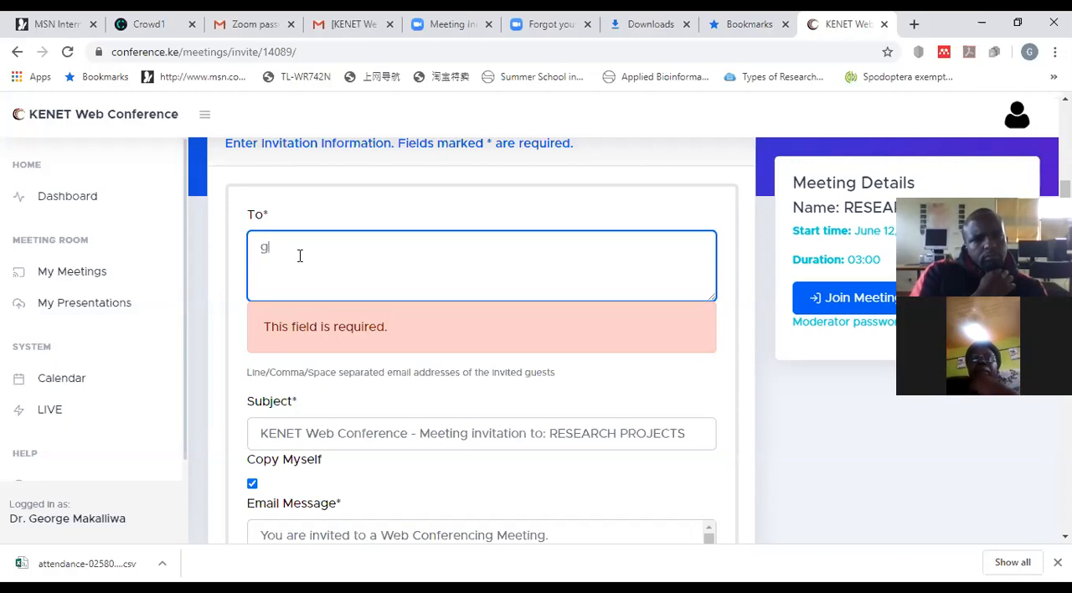
text(e)
key(BackSpace)
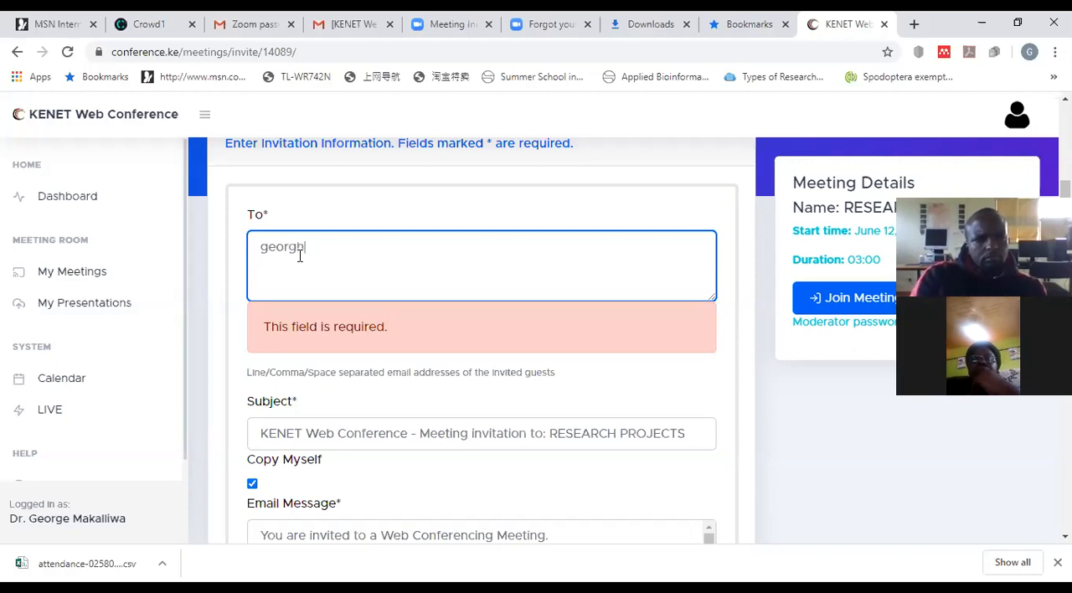
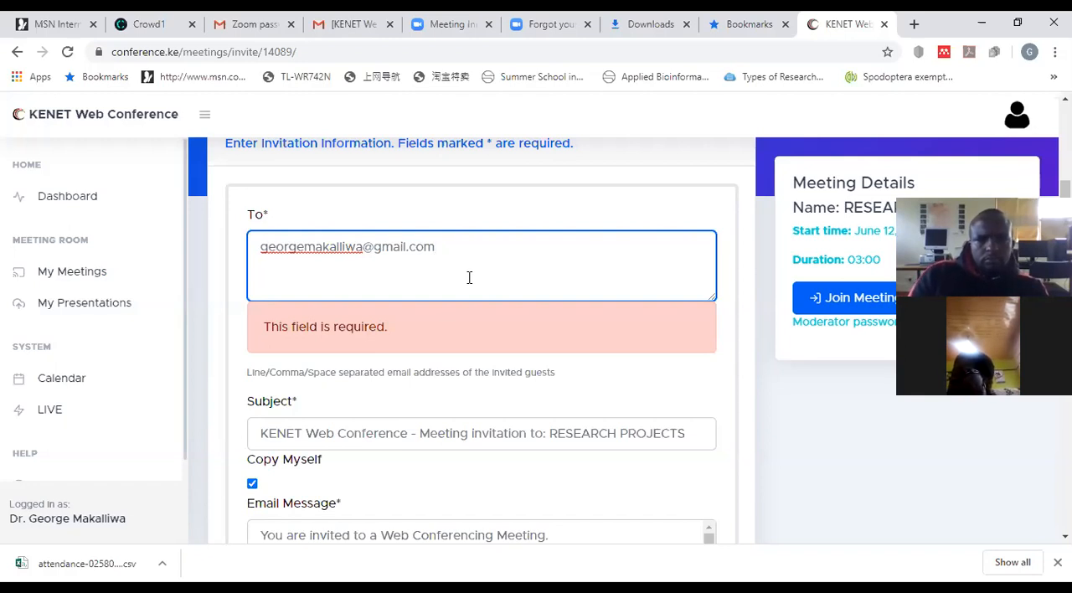
Step: Read through the invitation's subject, copy option and full email message, including the joining link, room passcode and calendar attachment option
scroll(470, 277, down, 1)
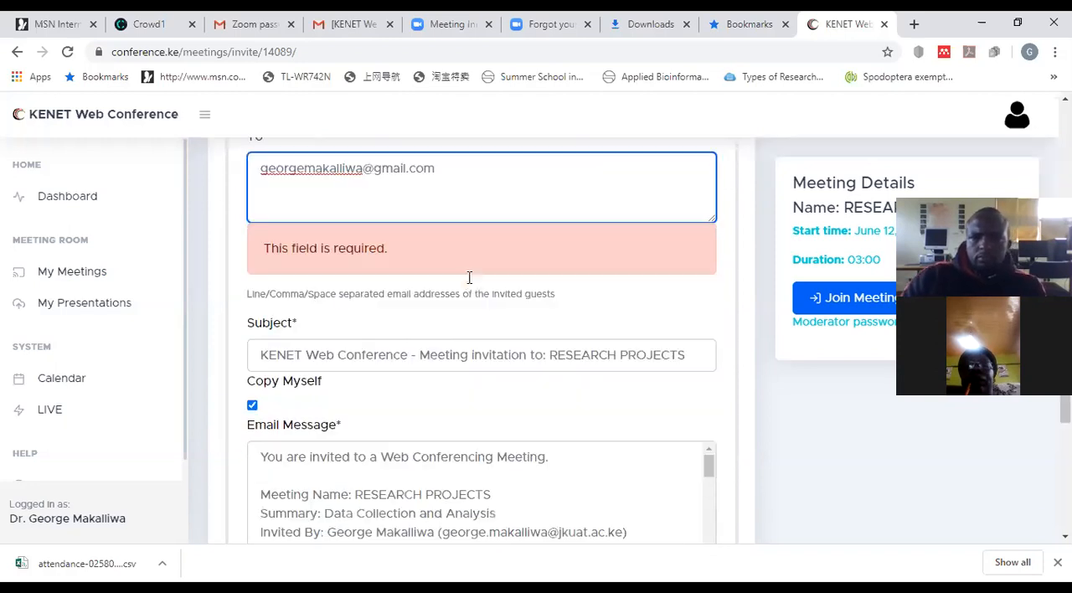
scroll(466, 273, down, 2)
scroll(460, 264, up, 1)
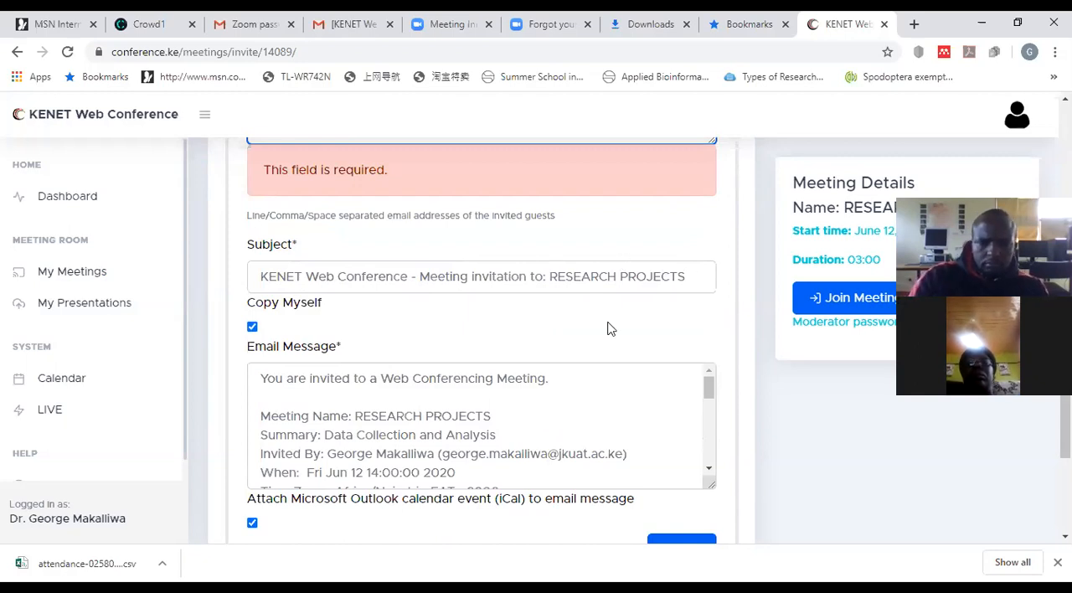
scroll(578, 312, down, 2)
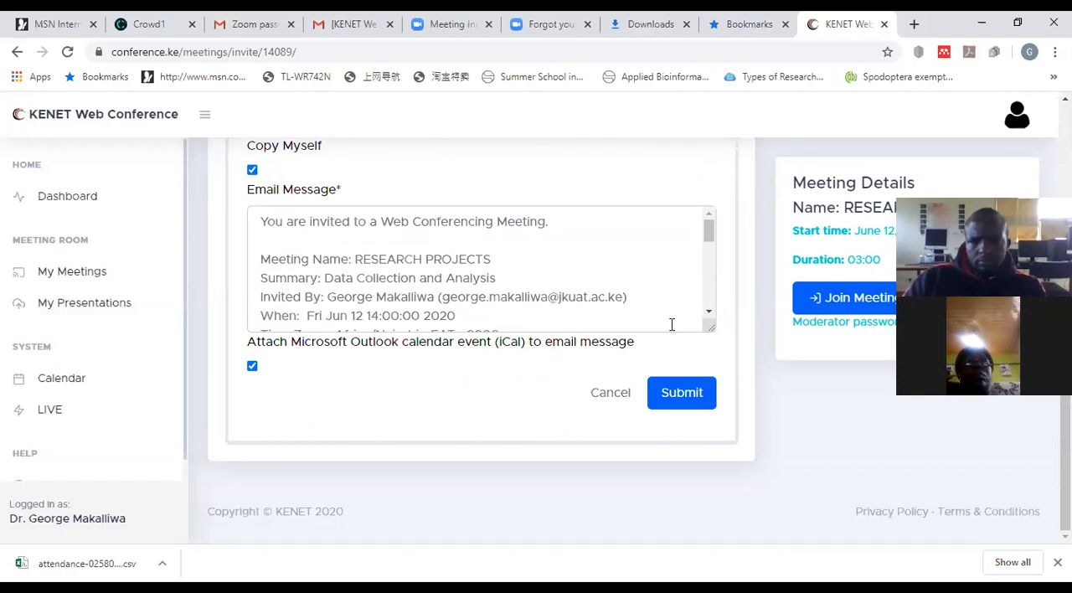
click(707, 316)
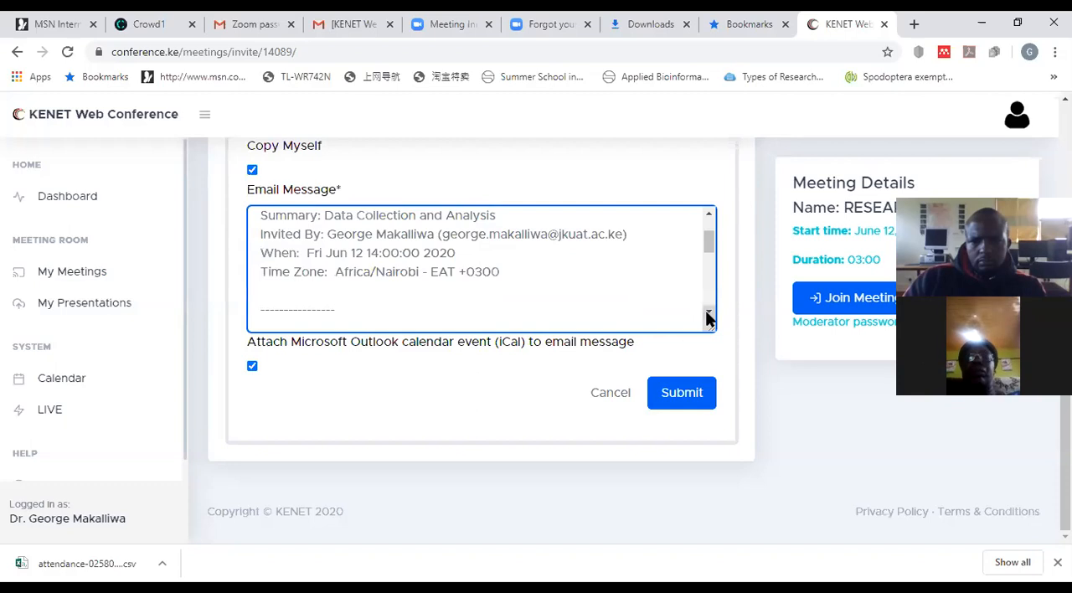
scroll(707, 316, down, 3)
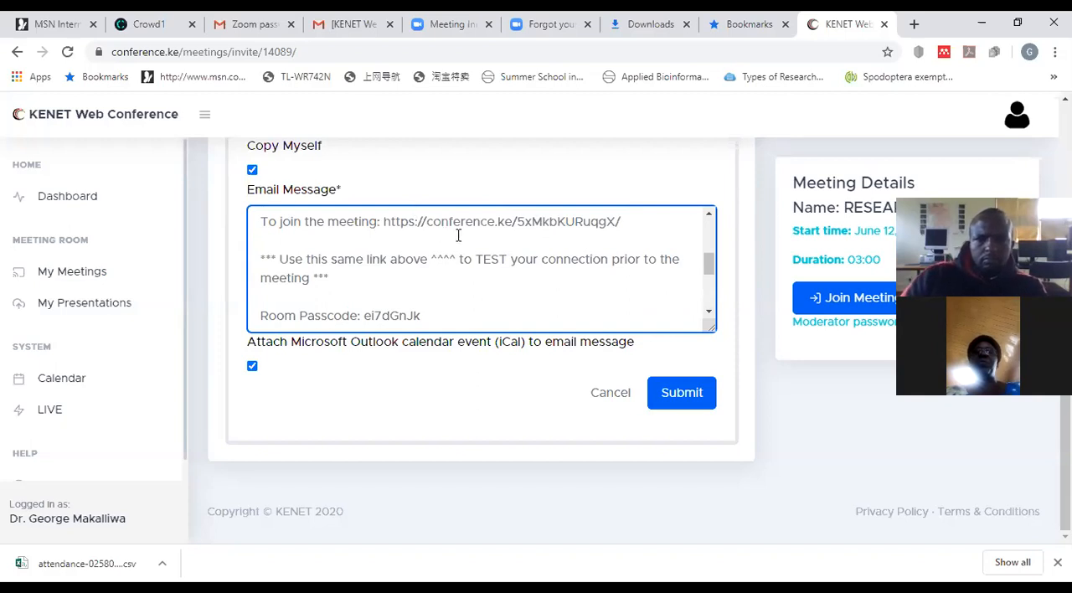
scroll(516, 233, up, 1)
scroll(515, 234, up, 3)
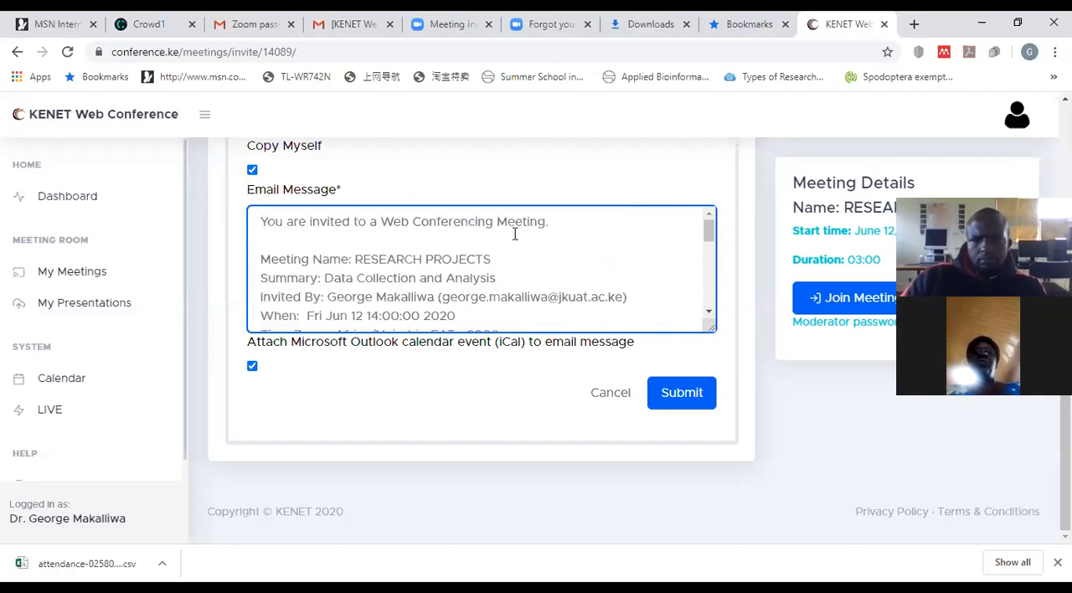
scroll(515, 236, down, 1)
scroll(515, 239, up, 1)
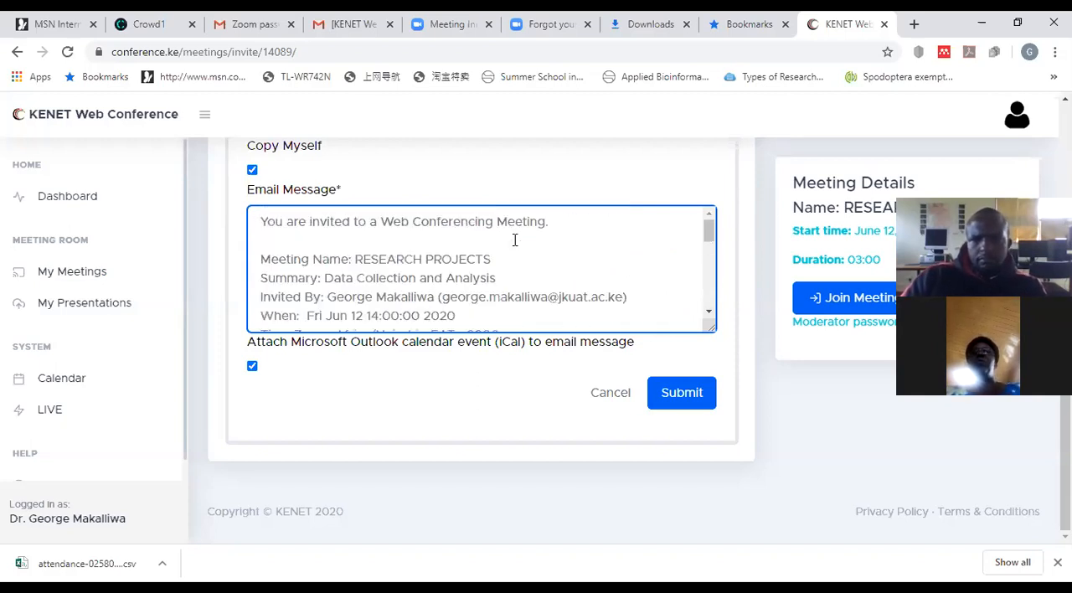
scroll(516, 240, down, 3)
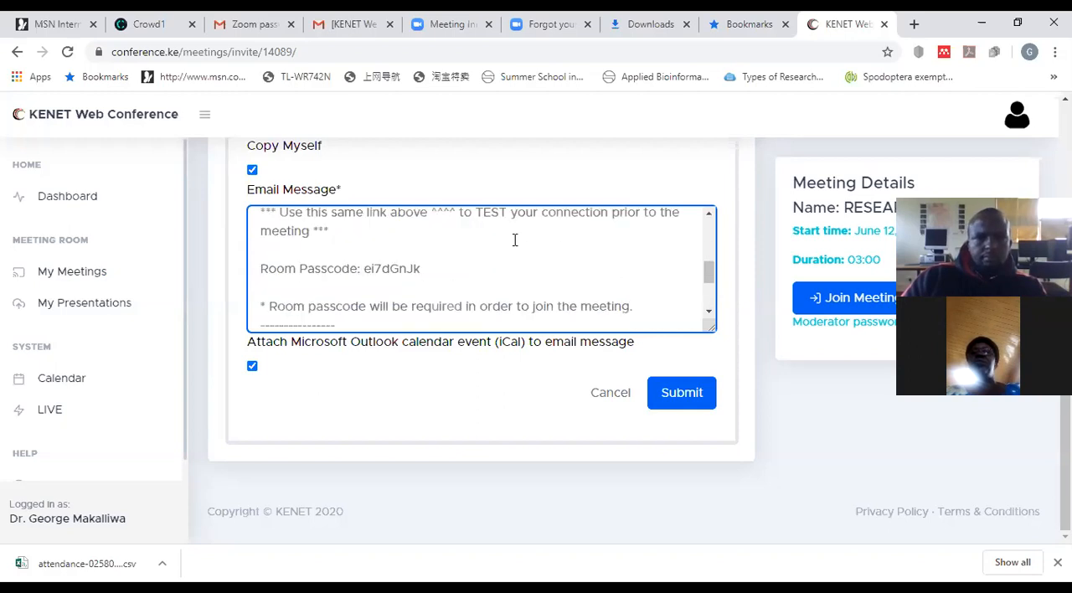
scroll(515, 241, up, 1)
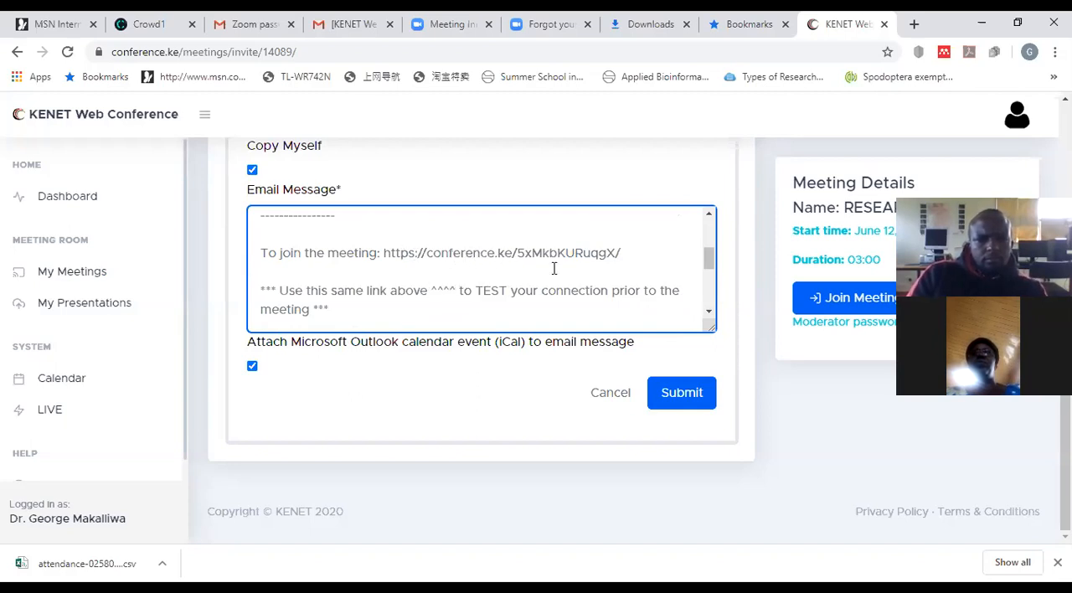
scroll(515, 295, down, 1)
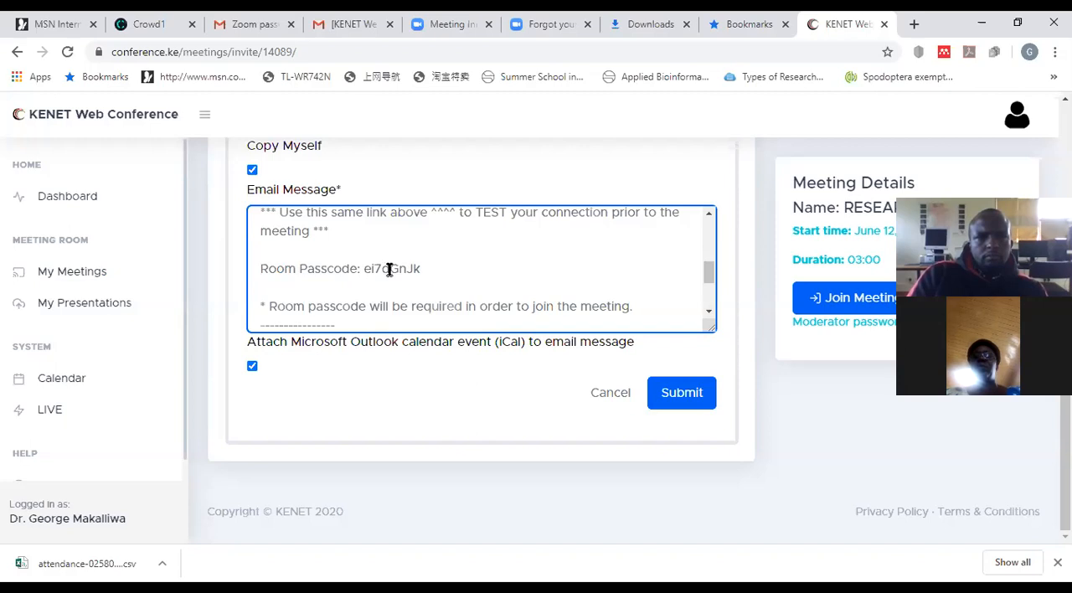
scroll(424, 269, down, 1)
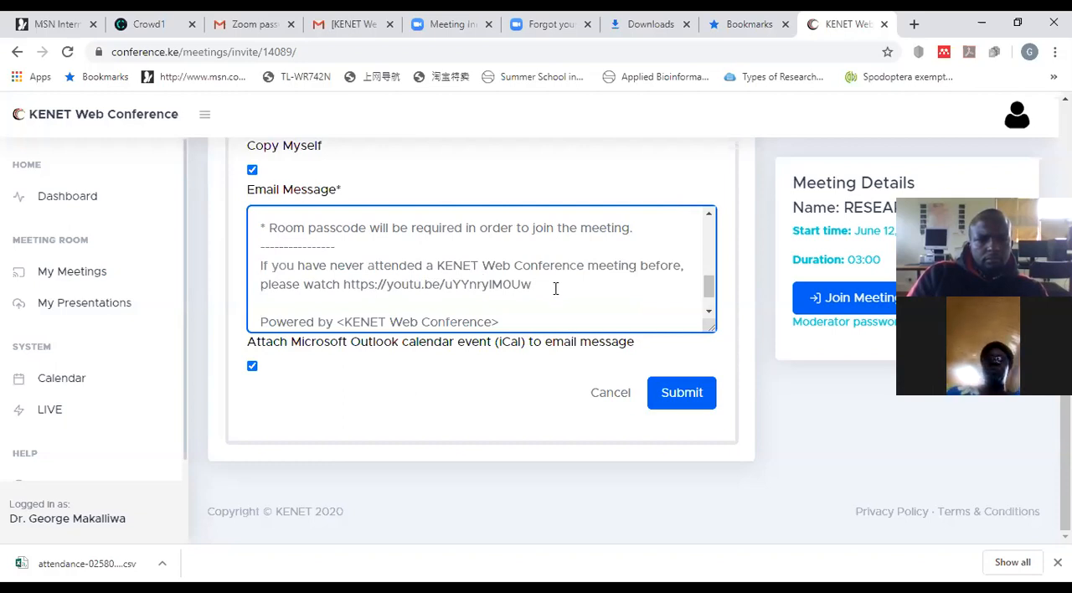
scroll(536, 286, down, 1)
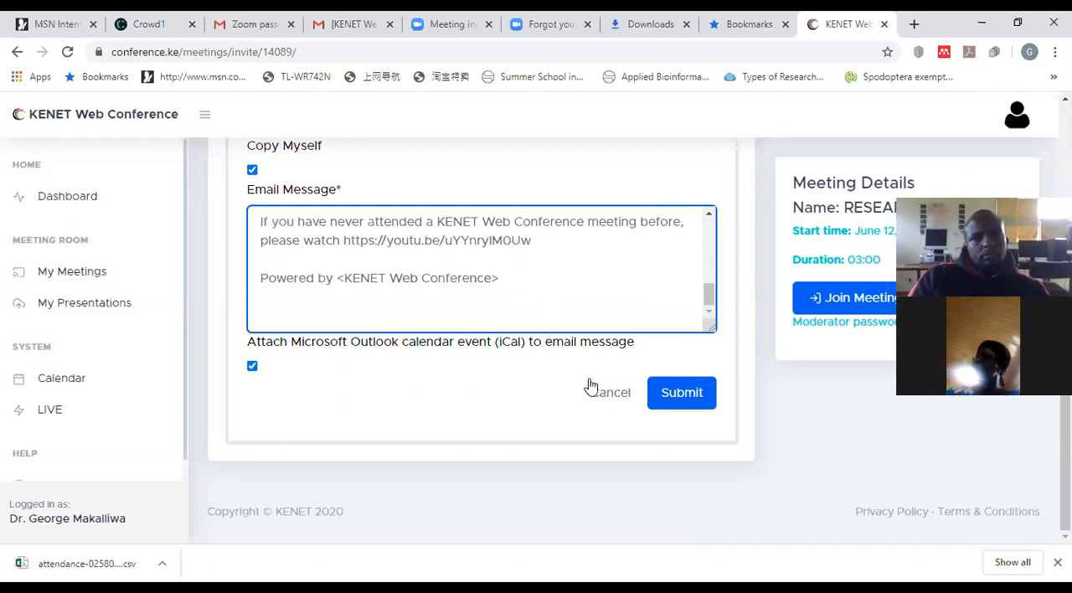
Step: Recheck the invitation form from its recipient down and submit it to send the RESEARCH PROJECTS invitation
scroll(579, 383, up, 4)
scroll(581, 385, up, 2)
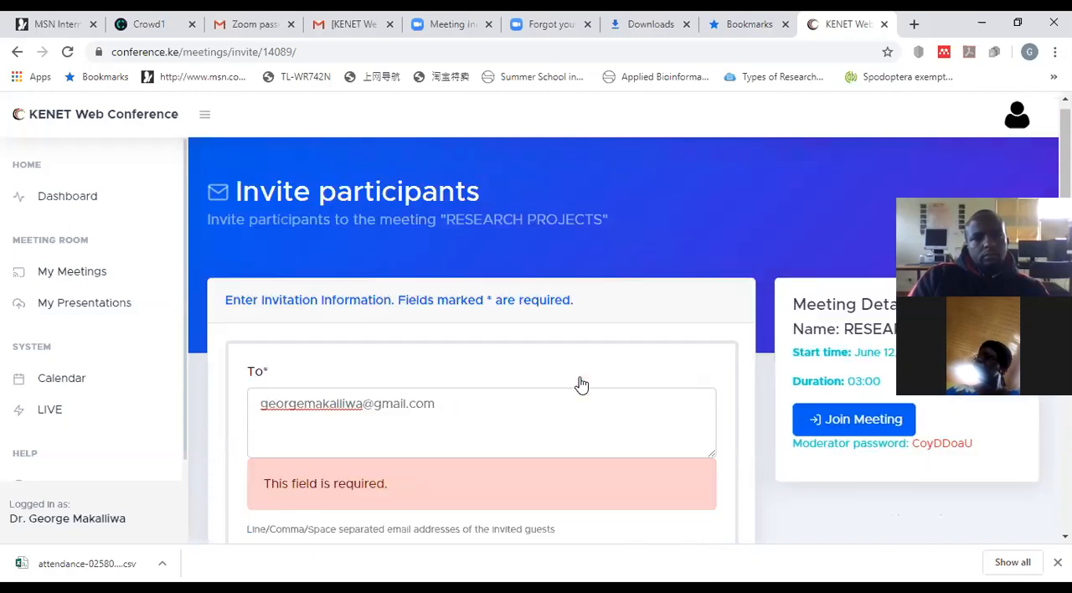
scroll(583, 383, down, 6)
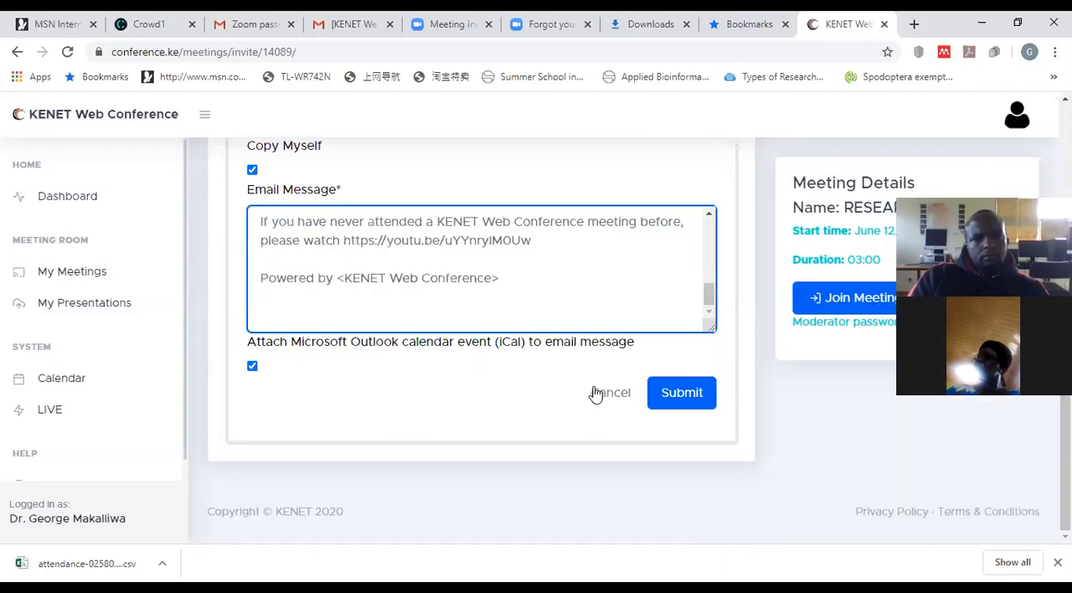
click(676, 397)
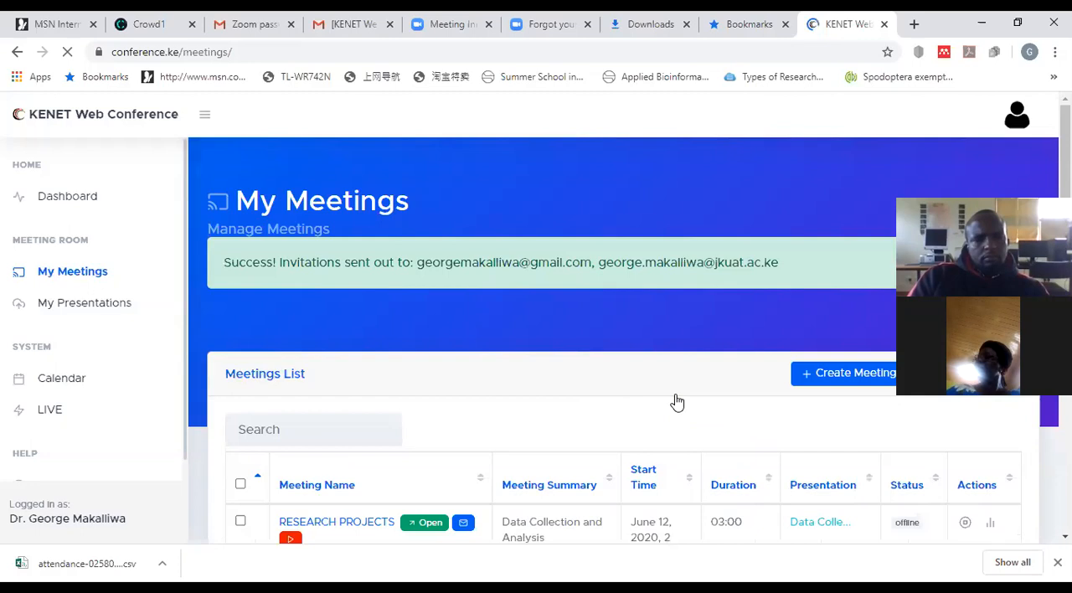
Step: Examine the meetings list in My Meetings, checking the open and expired meetings with their presentations, statuses and available actions
scroll(677, 401, down, 3)
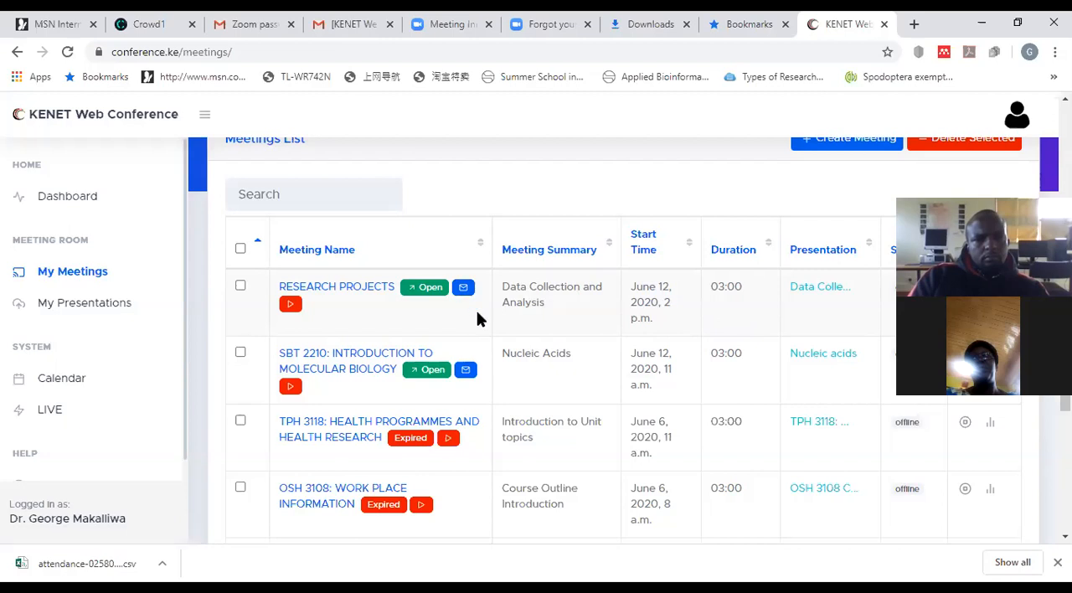
scroll(476, 310, down, 1)
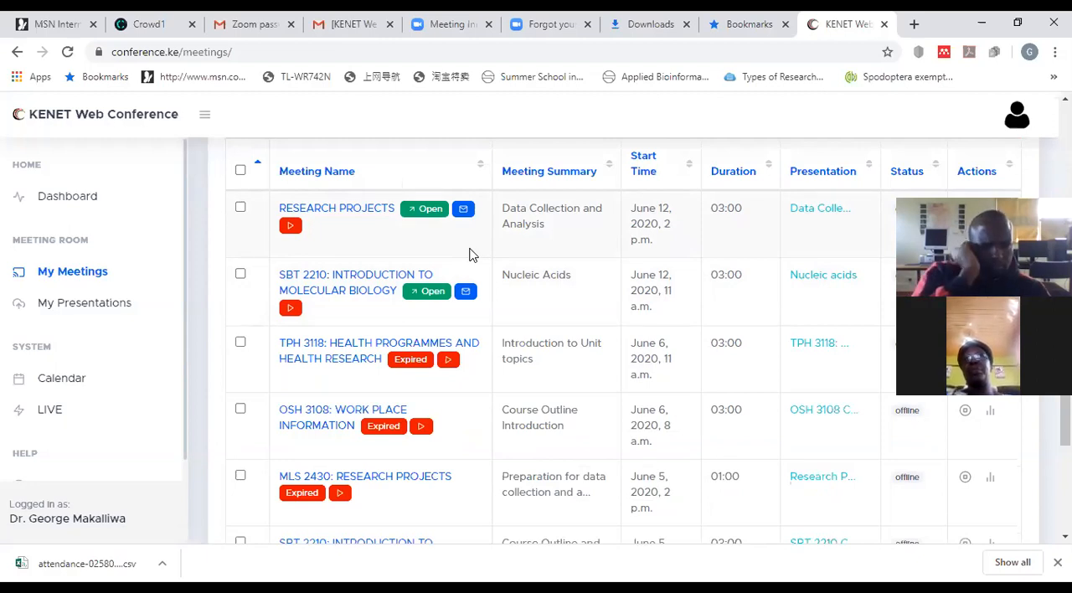
scroll(469, 255, up, 2)
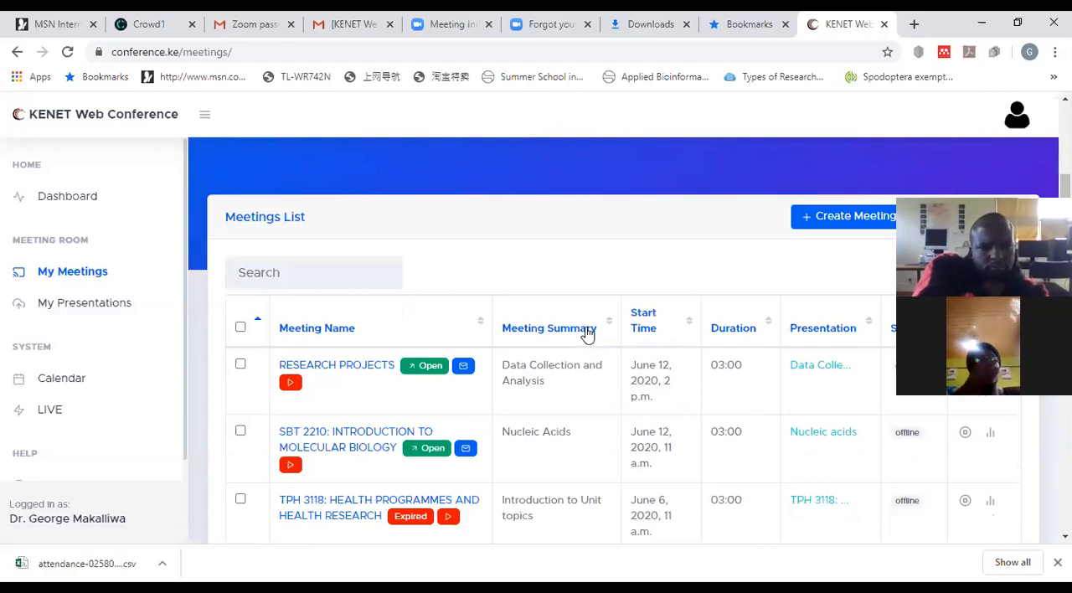
scroll(586, 333, down, 1)
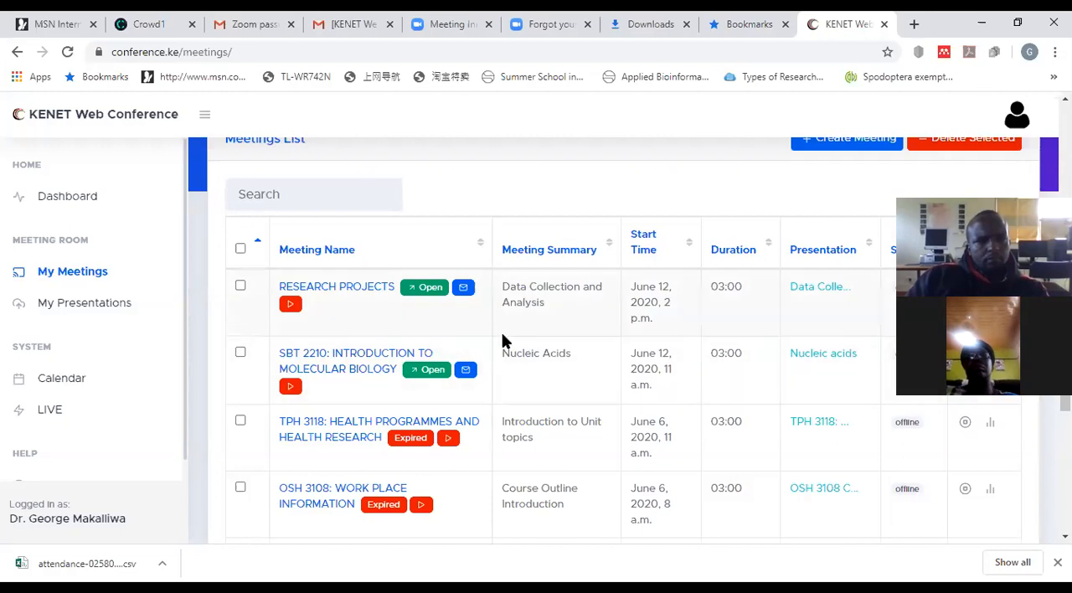
scroll(658, 289, up, 3)
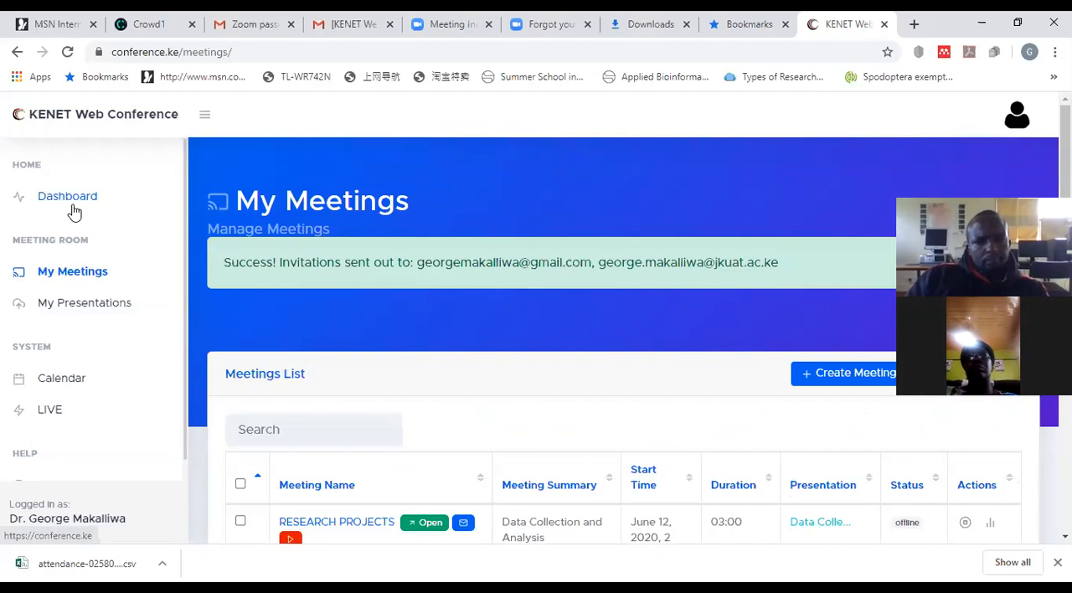
scroll(99, 281, down, 1)
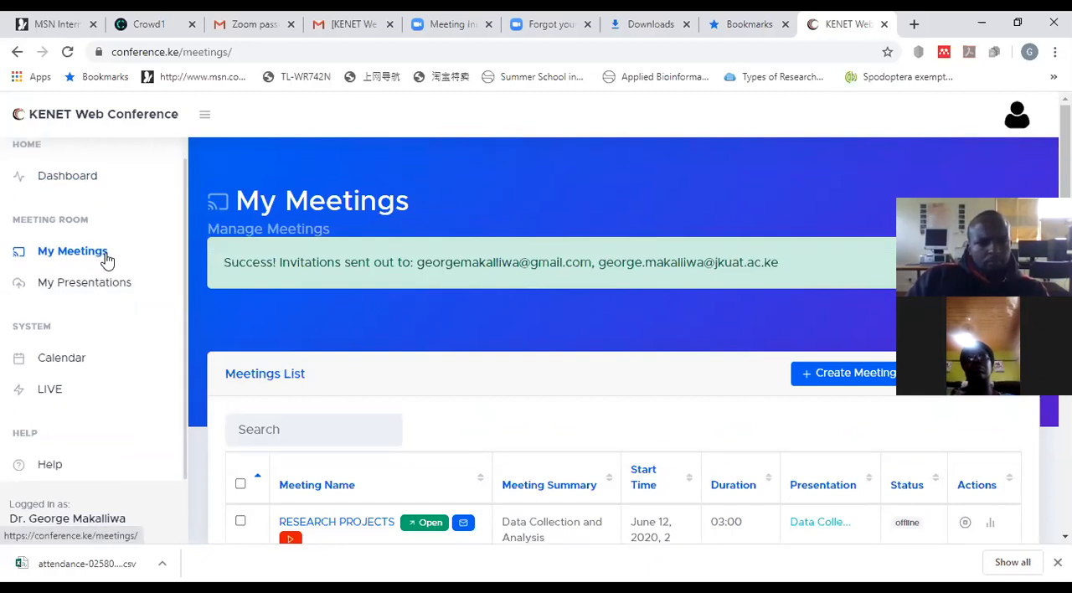
scroll(168, 294, down, 2)
scroll(682, 429, down, 3)
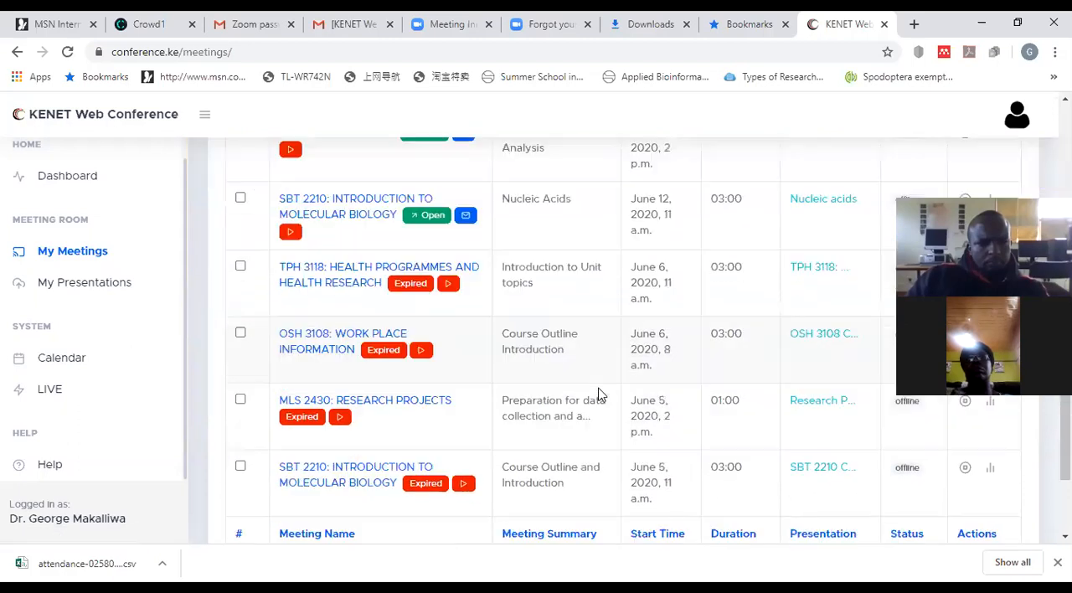
scroll(331, 295, down, 1)
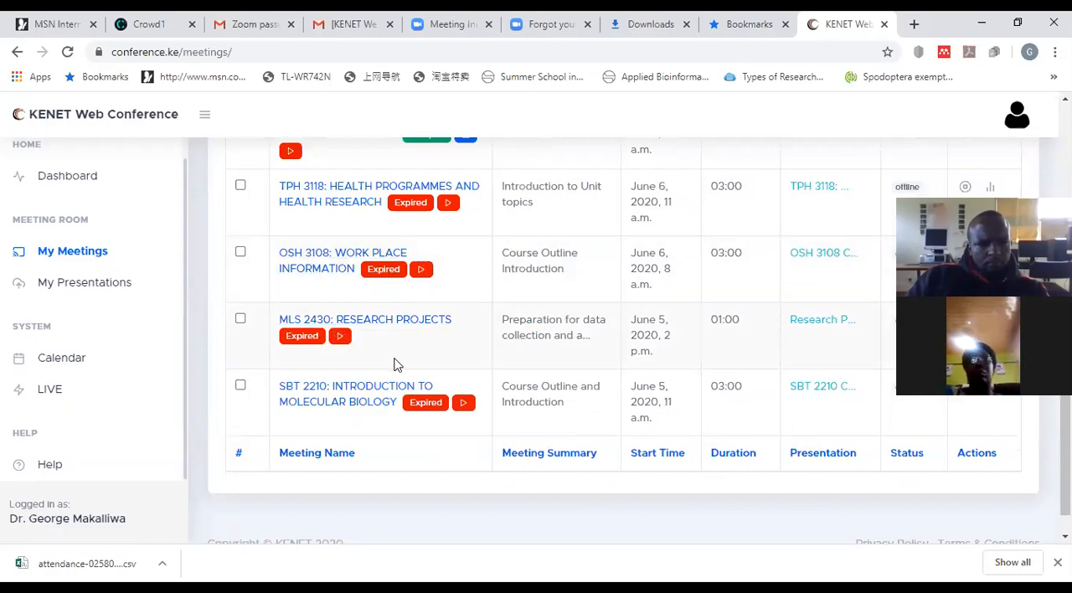
scroll(397, 363, down, 1)
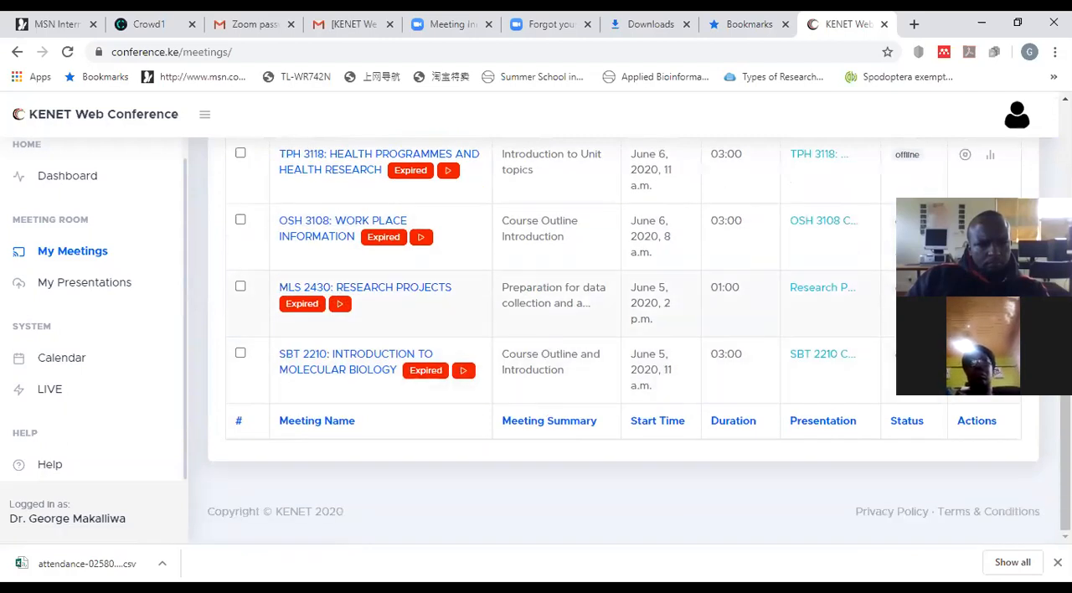
scroll(623, 339, up, 4)
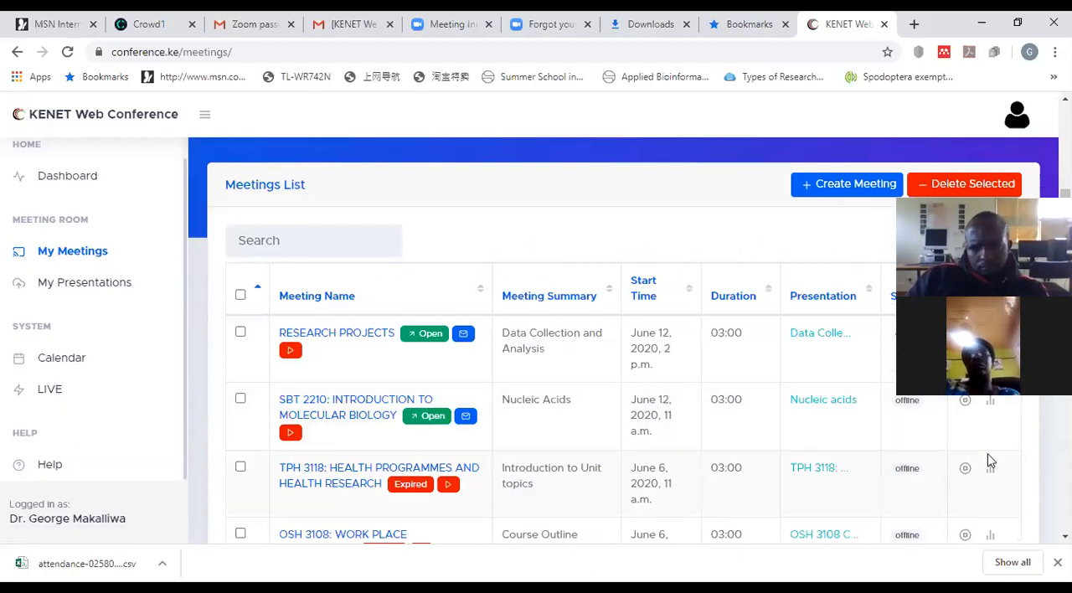
scroll(988, 457, down, 4)
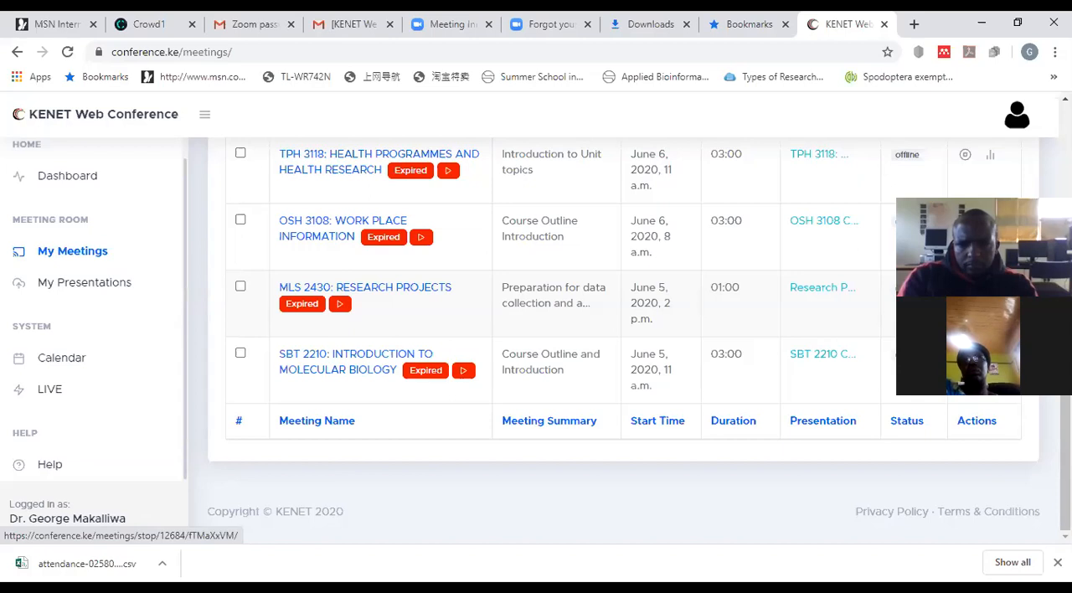
Step: Look through the meetings list and open the meeting statistics of the expired MLS 2430: RESEARCH PROJECTS meeting
scroll(620, 335, up, 2)
scroll(620, 335, up, 2)
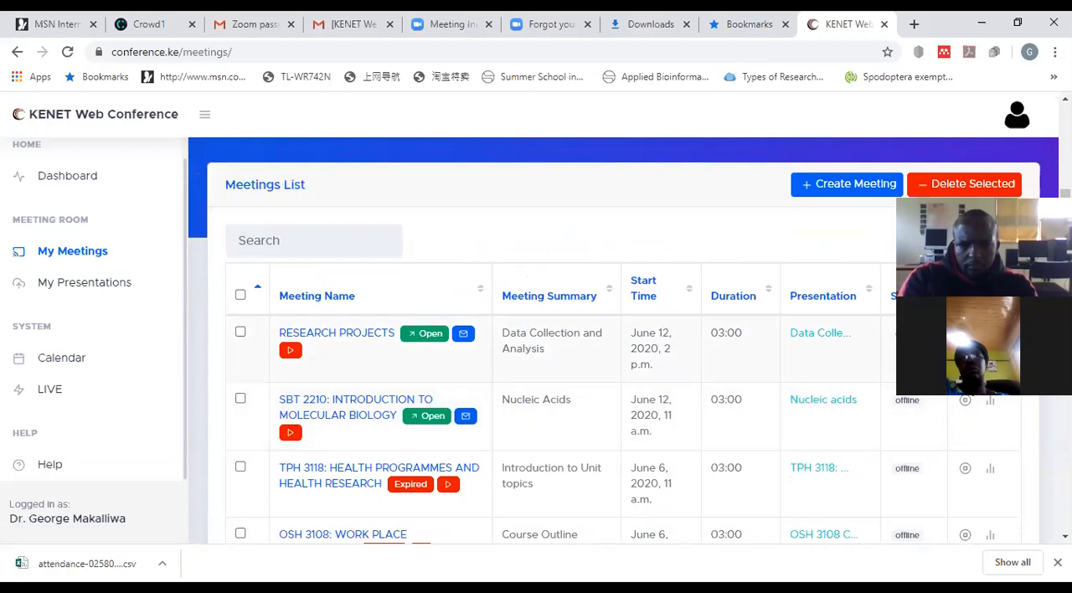
scroll(966, 423, down, 3)
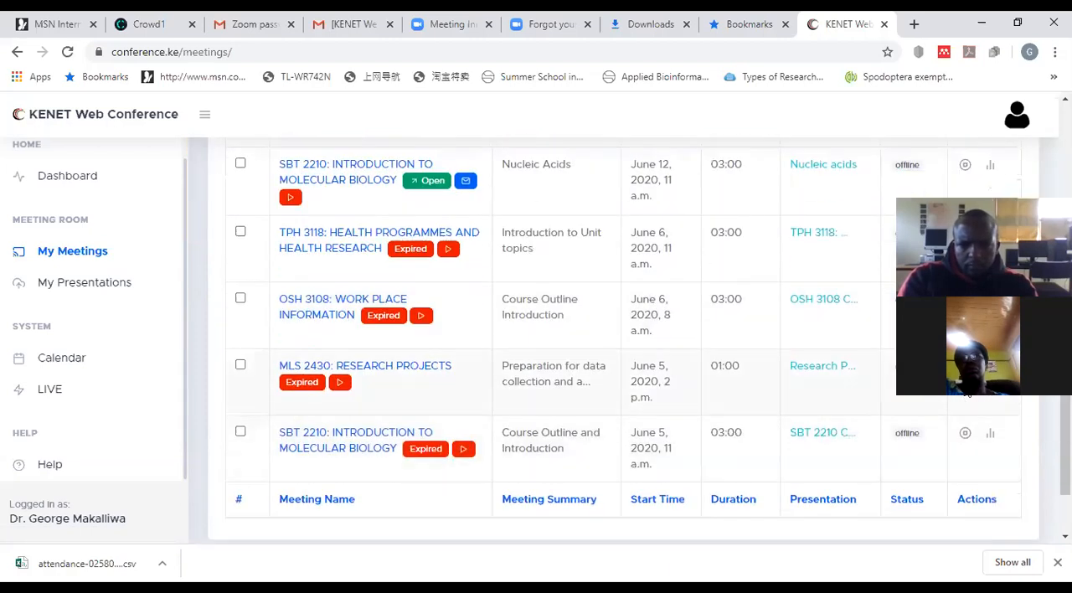
scroll(966, 423, up, 2)
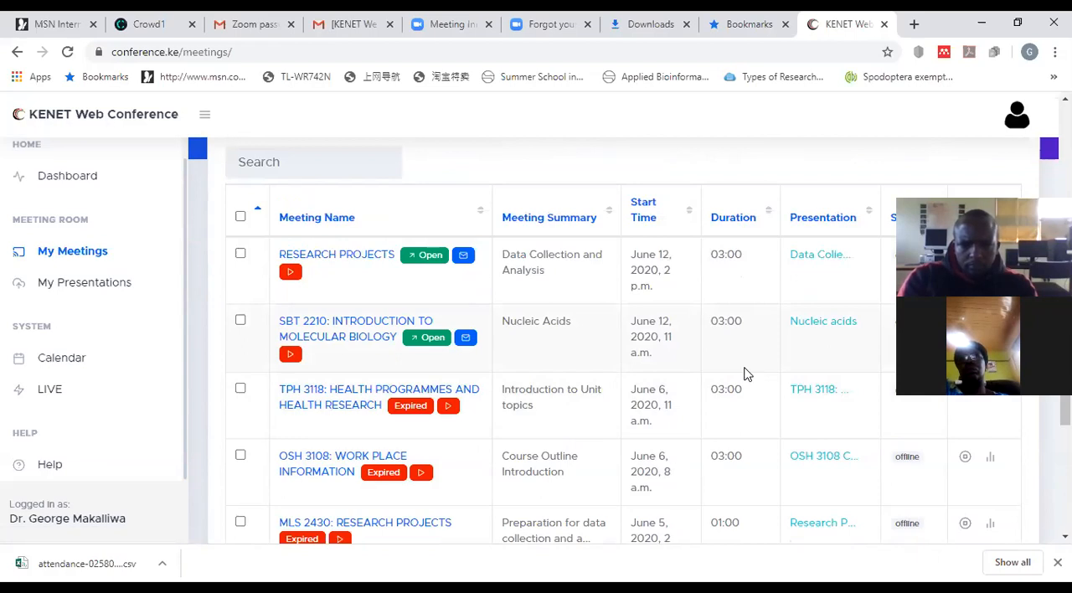
scroll(988, 179, down, 1)
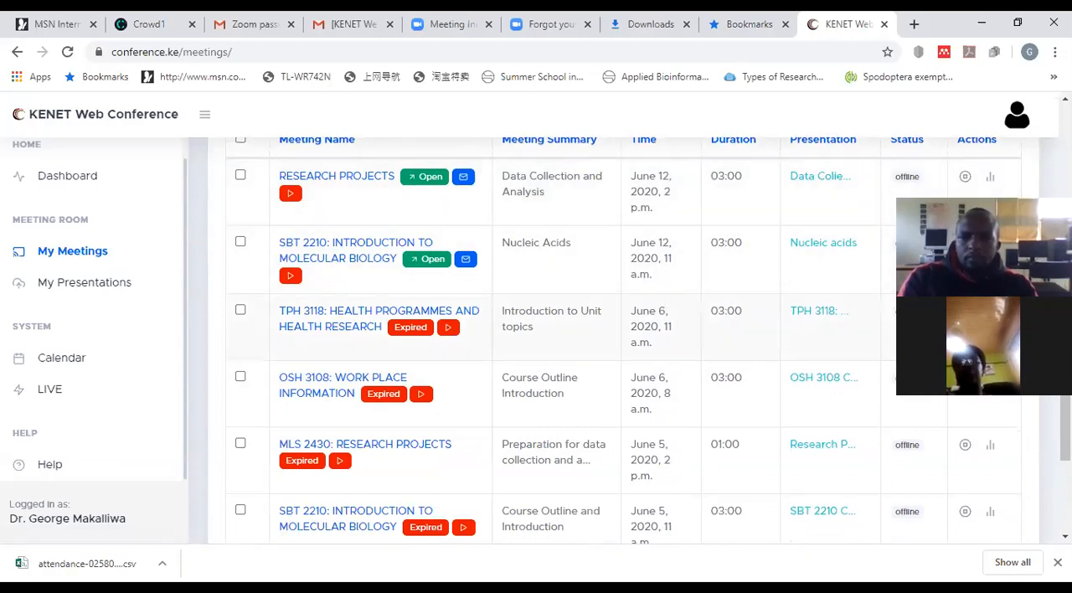
scroll(842, 341, down, 2)
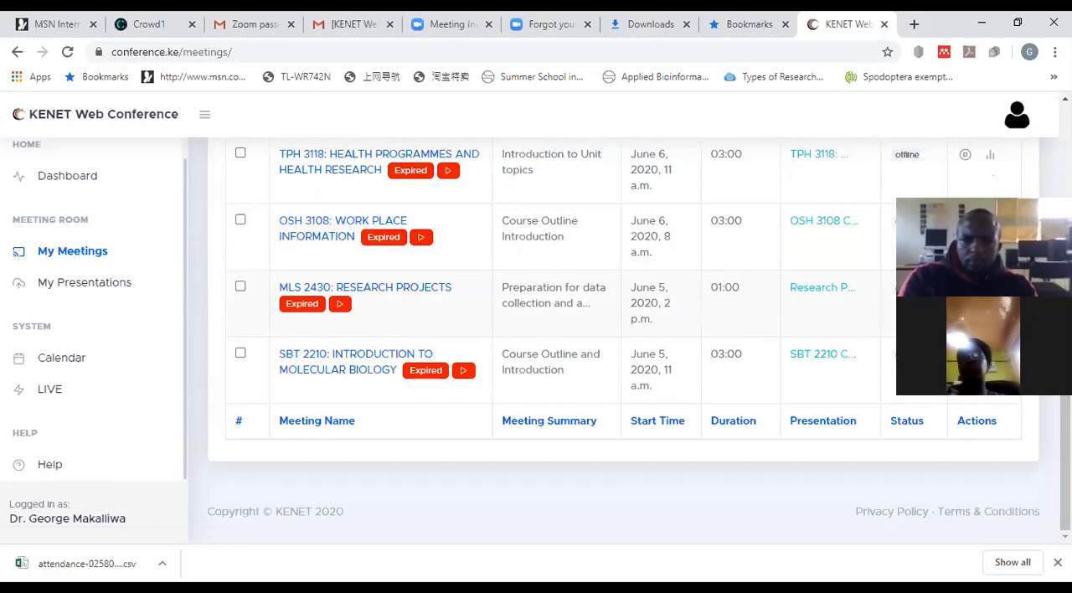
click(990, 287)
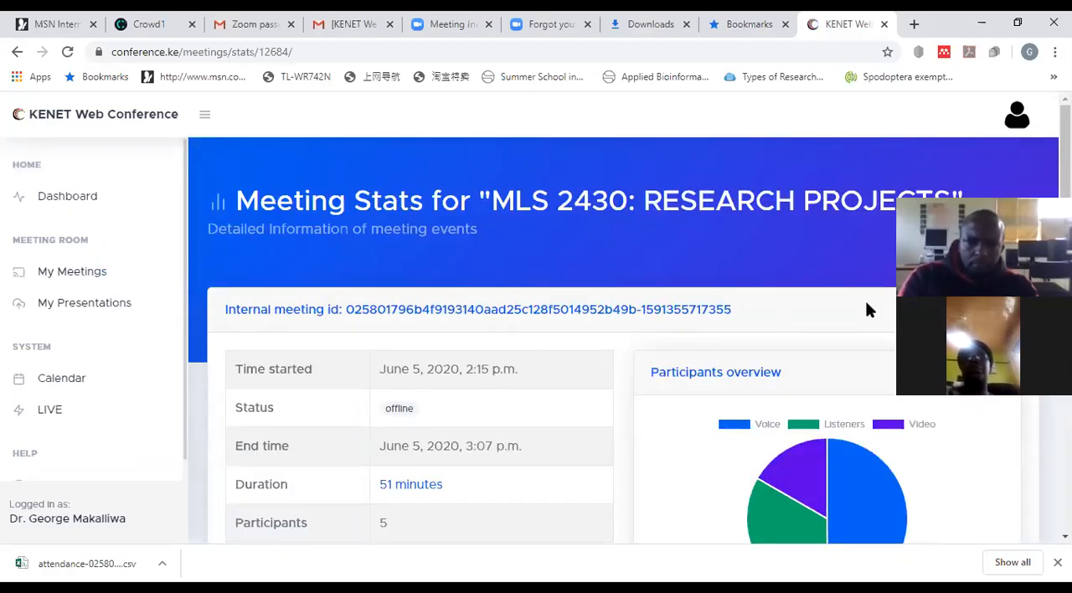
Step: Examine the first session's times, duration, participant count and participants overview, and read its attendees list through to the end
scroll(874, 317, down, 1)
scroll(874, 322, down, 2)
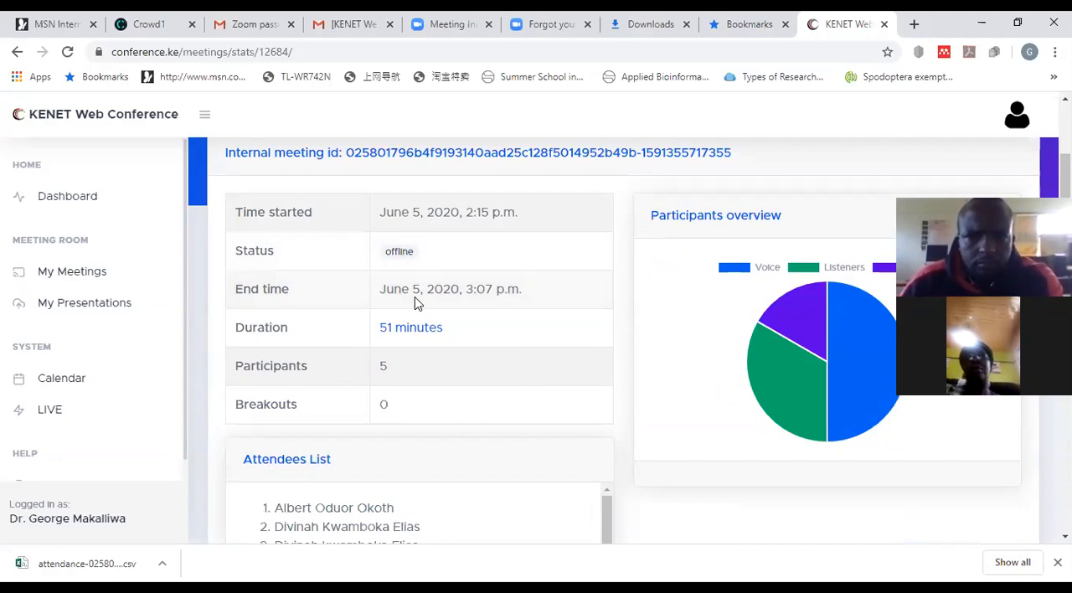
scroll(412, 300, down, 1)
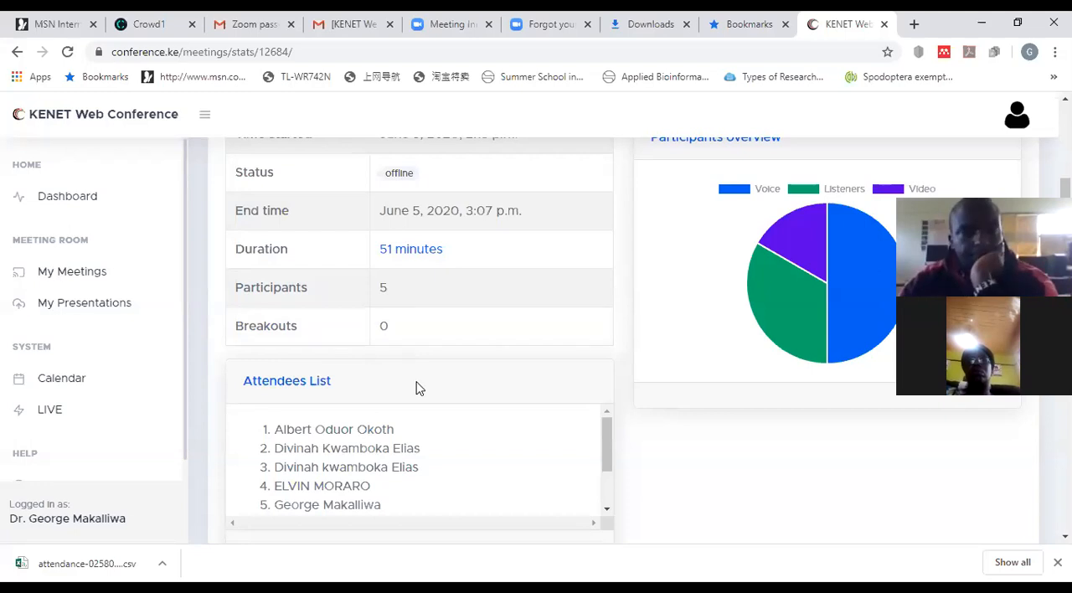
scroll(419, 386, down, 2)
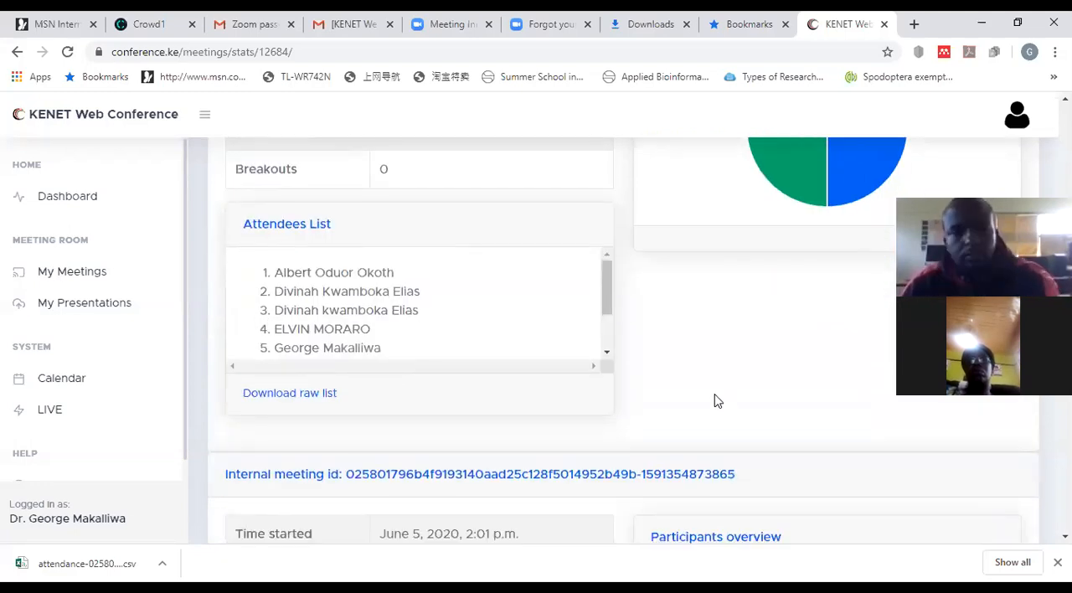
drag(609, 325, 608, 355)
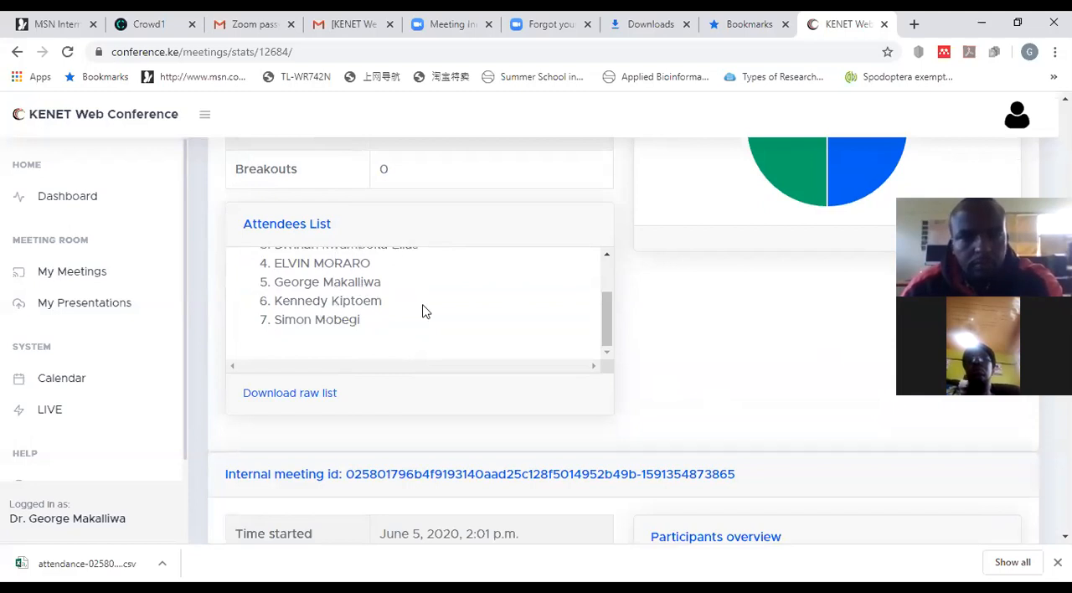
scroll(427, 311, up, 3)
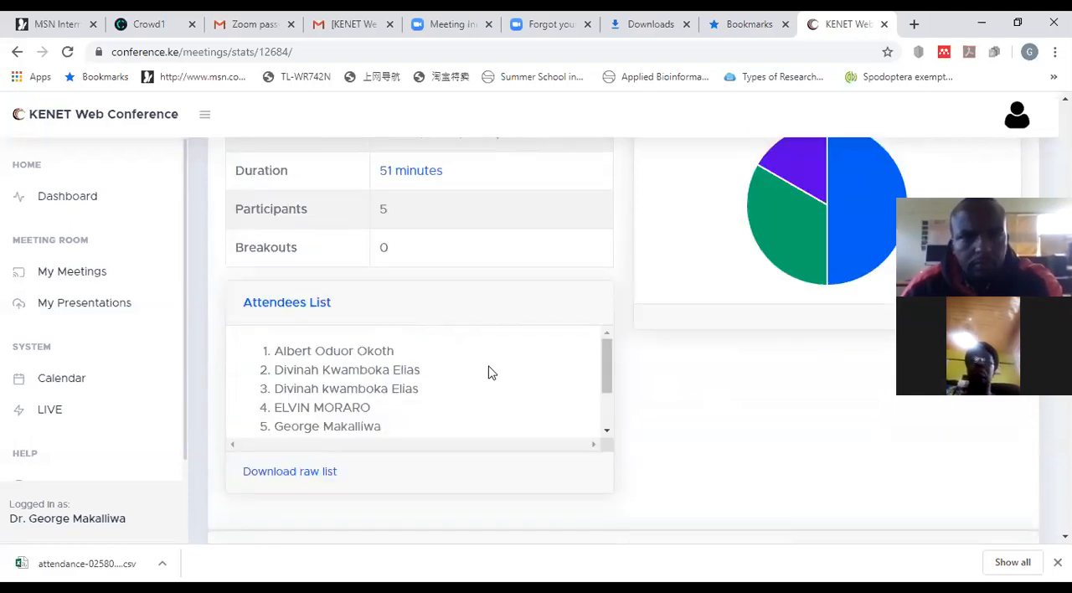
scroll(491, 371, down, 3)
right_click(491, 371)
click(458, 374)
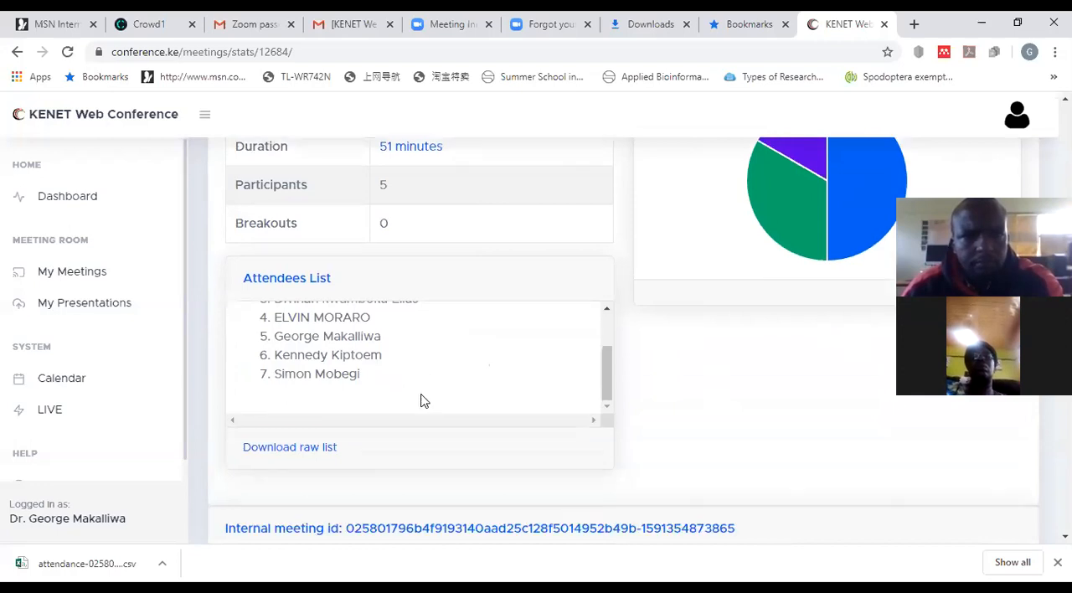
Step: Check the raw list download option and the second session's details, and review the first session's attendees and summary again
scroll(425, 389, down, 2)
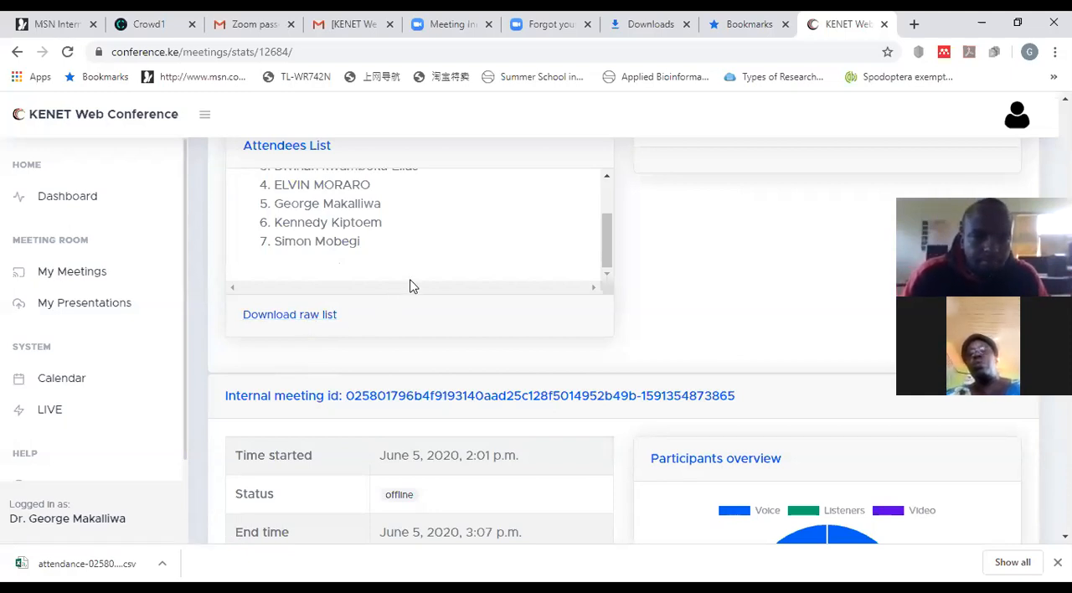
scroll(403, 281, down, 1)
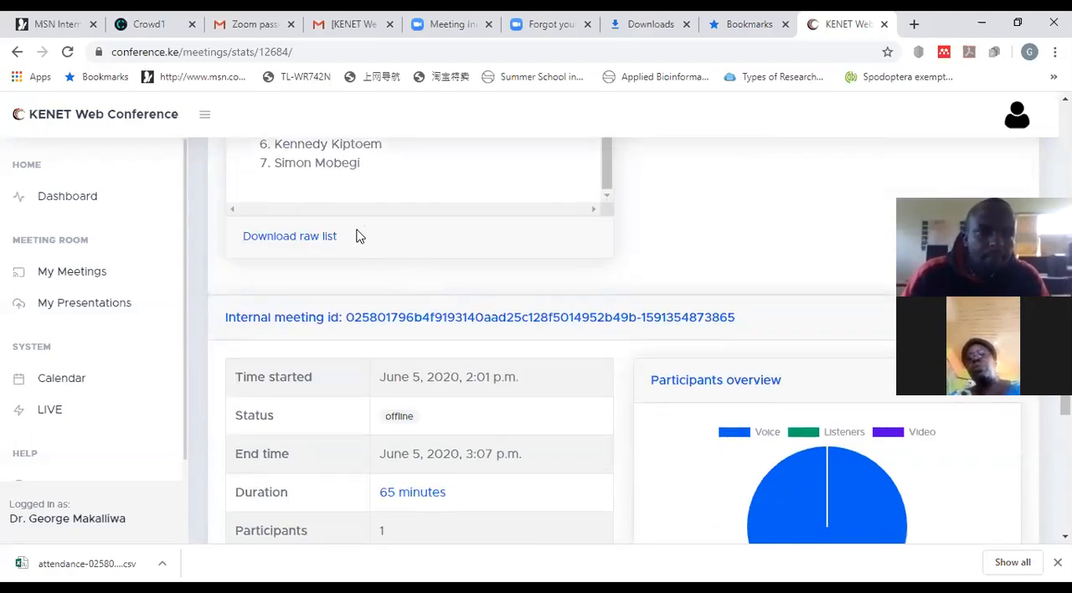
scroll(356, 239, up, 1)
scroll(354, 286, up, 1)
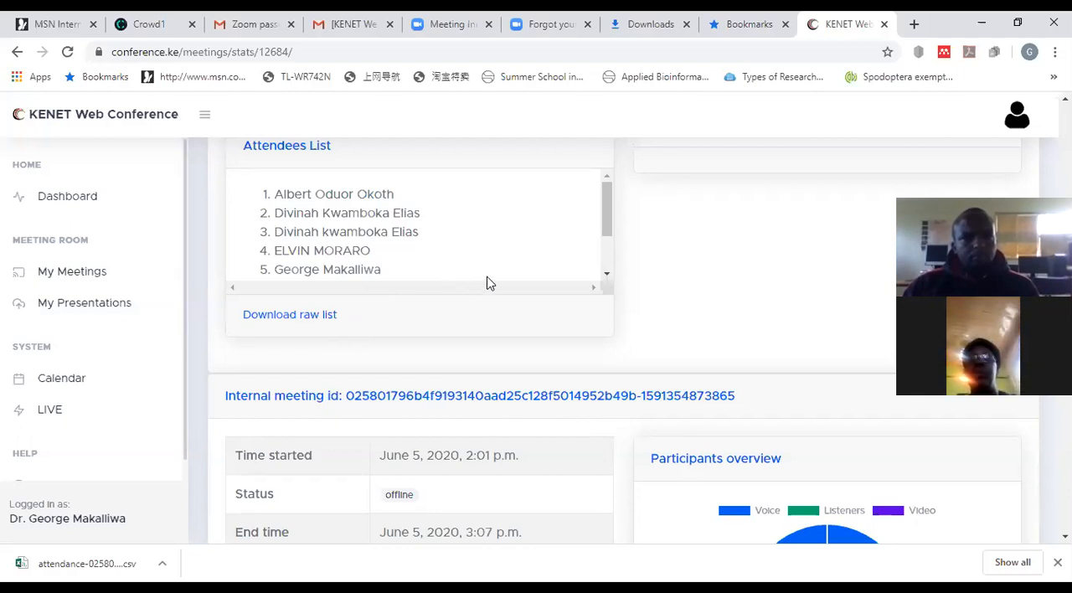
scroll(506, 274, down, 2)
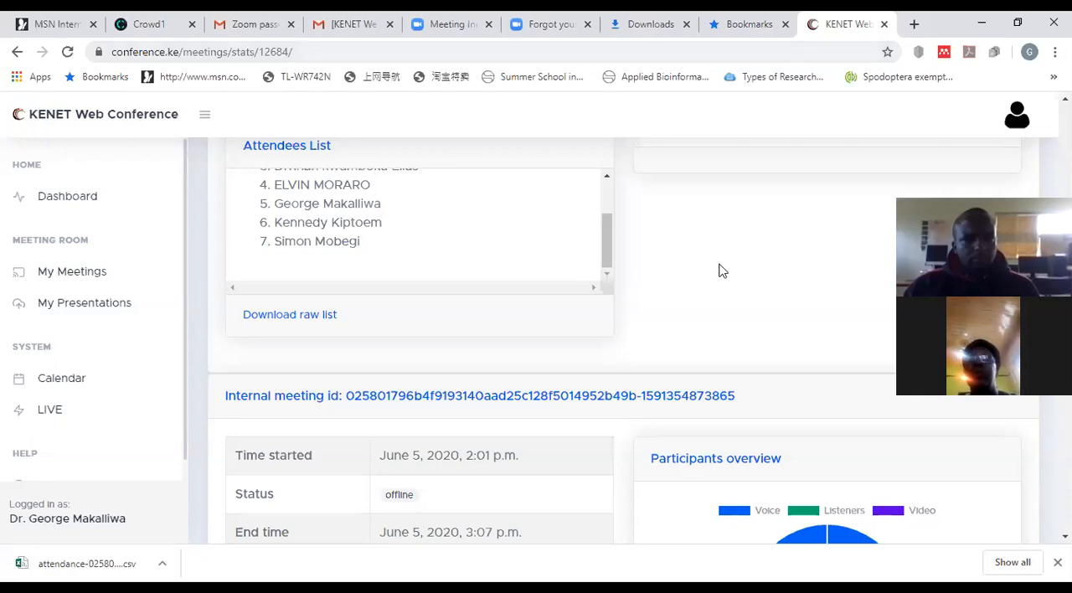
scroll(719, 277, up, 10)
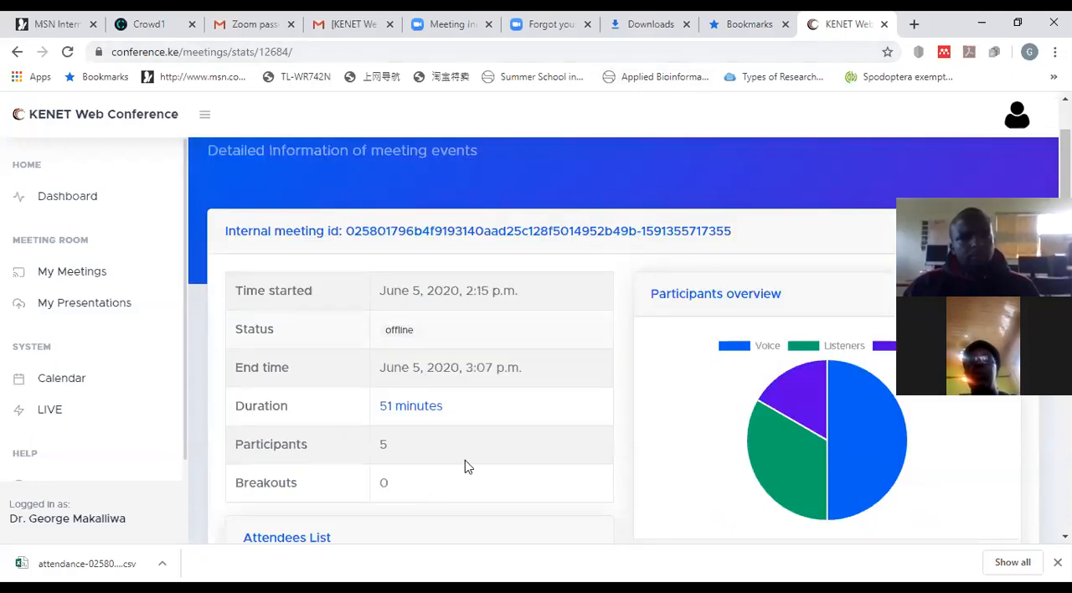
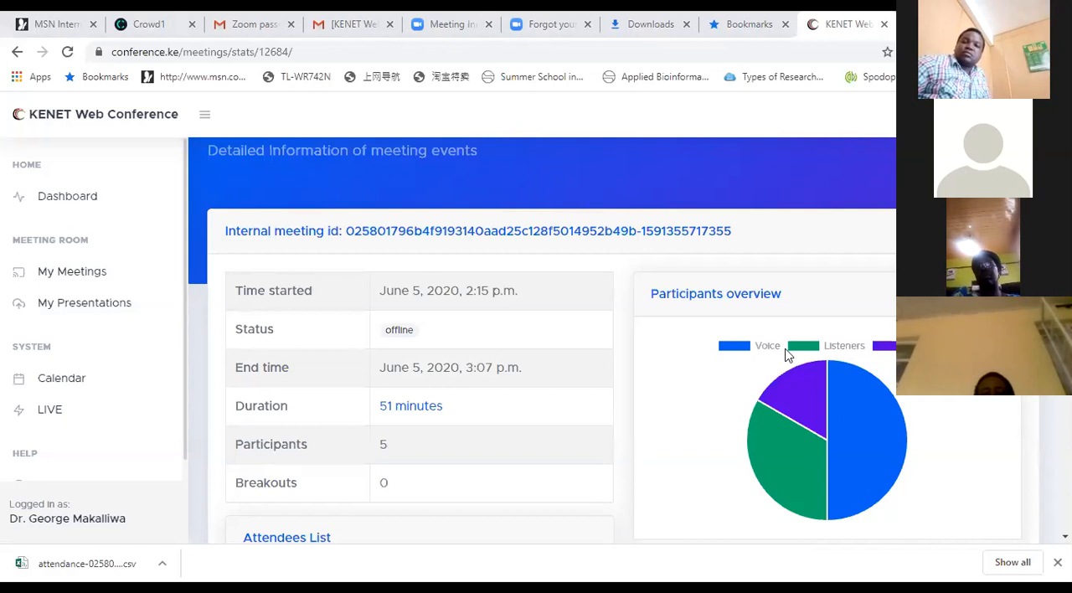
Step: Check the number of listeners in the participants overview chart of the June 5, 2020 session
mouse_move(776, 451)
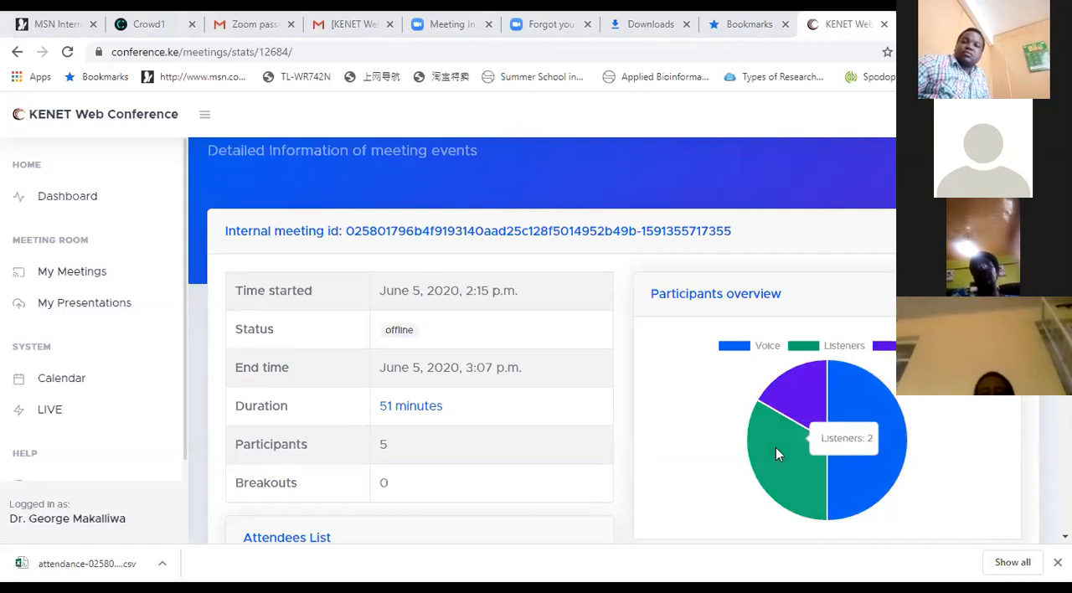